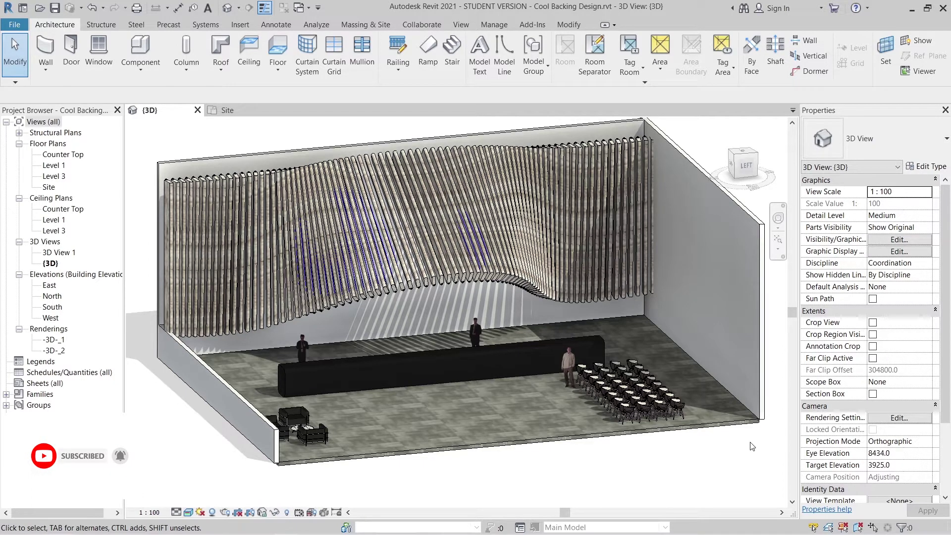
Inspect the wavy backing mass in the 3D view, panning around it.
click(626, 228)
middle_drag(393, 385, 401, 415)
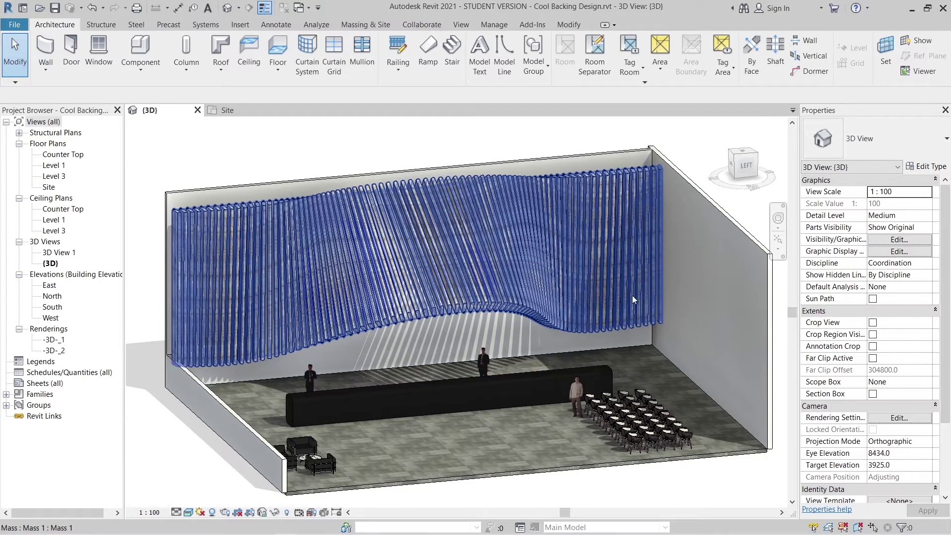
key(Escape)
middle_drag(495, 447, 466, 434)
middle_drag(274, 396, 306, 402)
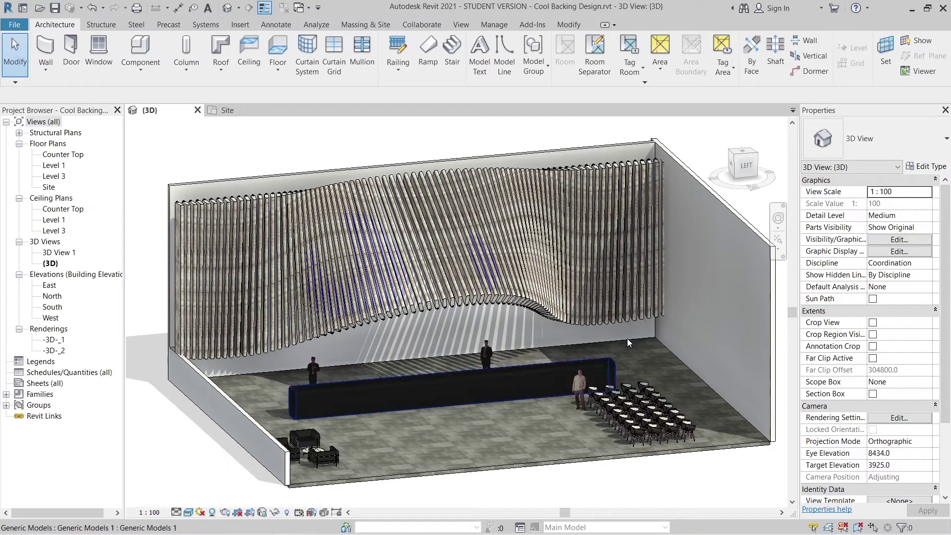
middle_drag(551, 451, 539, 434)
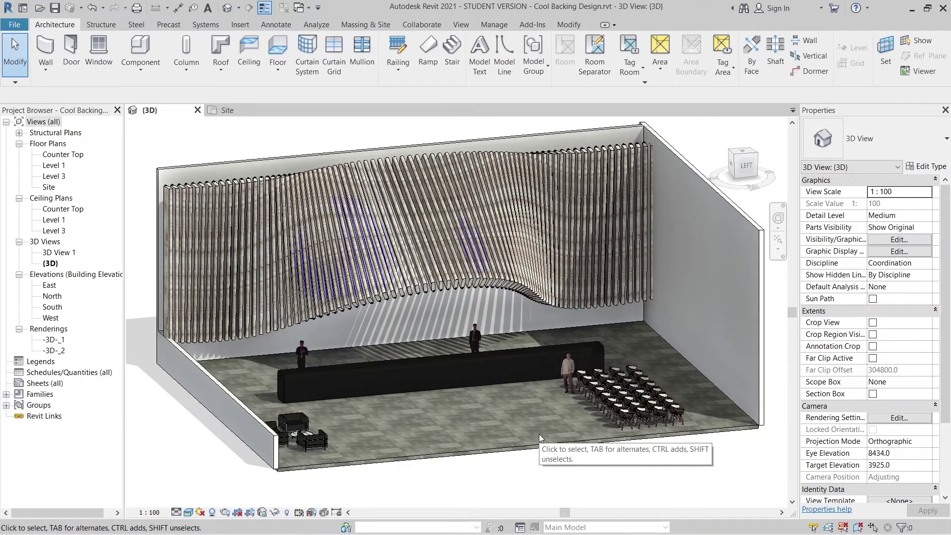
middle_drag(681, 478, 692, 484)
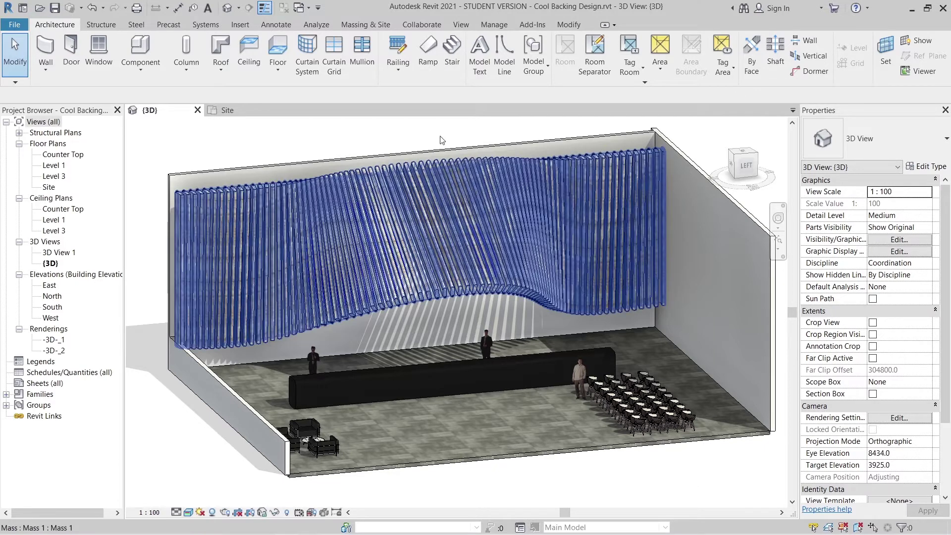
Close Project3 without saving and start a new project from the Metric-Architectural Template.
click(283, 110)
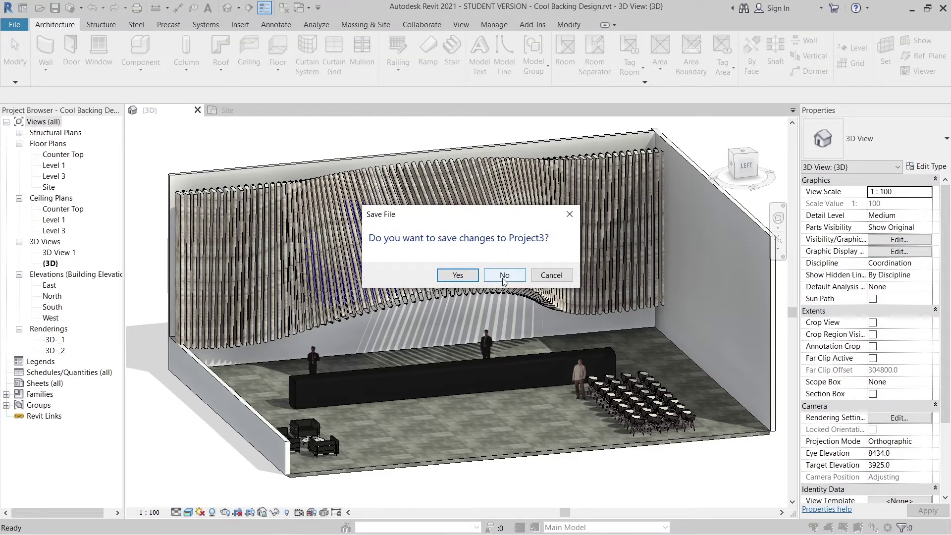
click(504, 275)
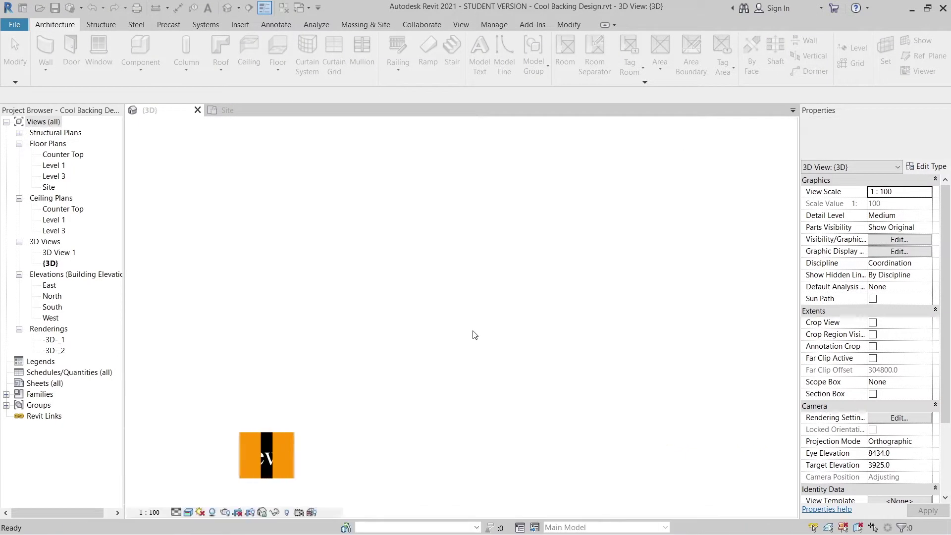
key(ctrl+n)
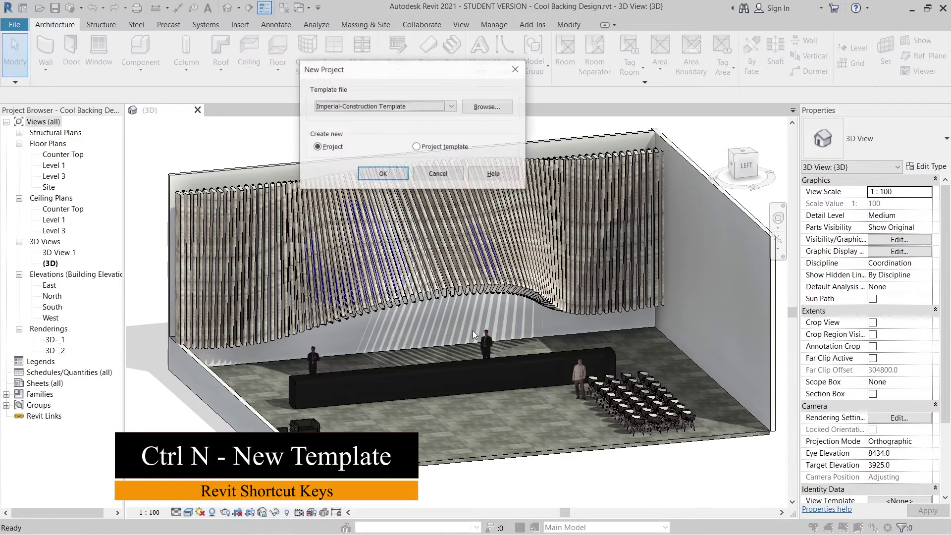
click(366, 107)
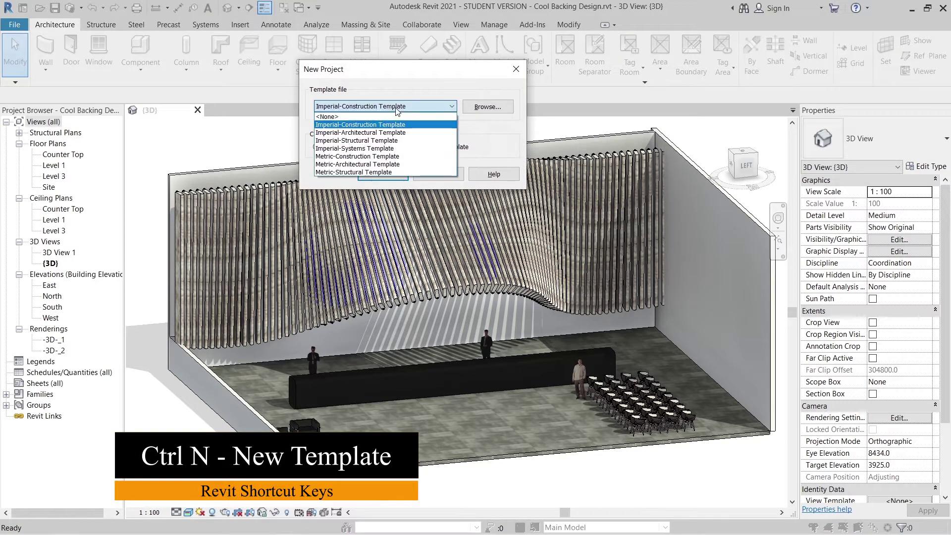
click(370, 164)
click(370, 174)
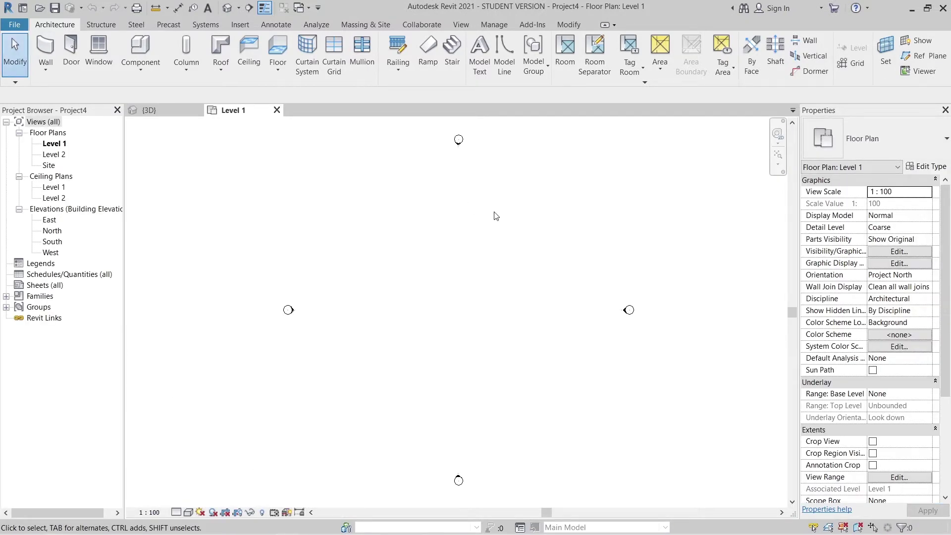
Save and close the Cool Backing Design model, leaving Project4's Level 1 plan open.
middle_drag(514, 231, 502, 241)
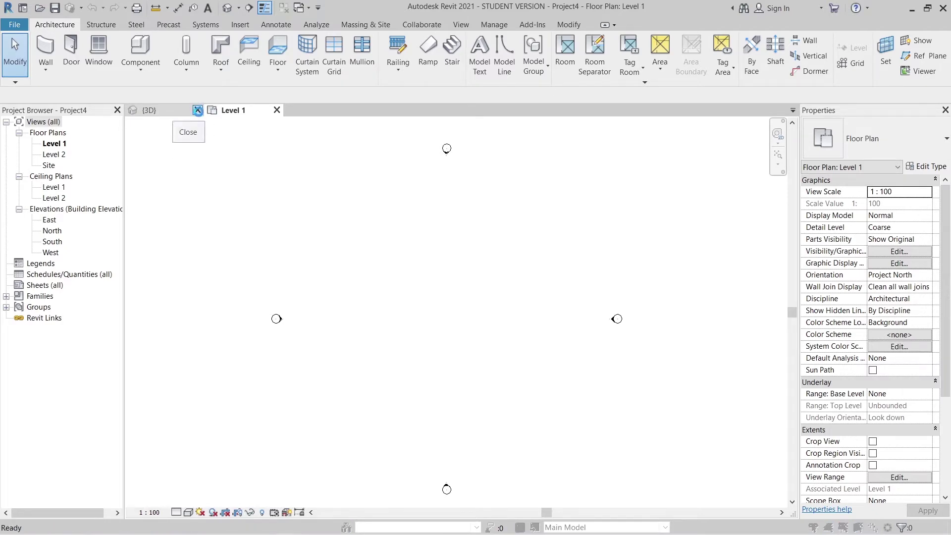
click(198, 110)
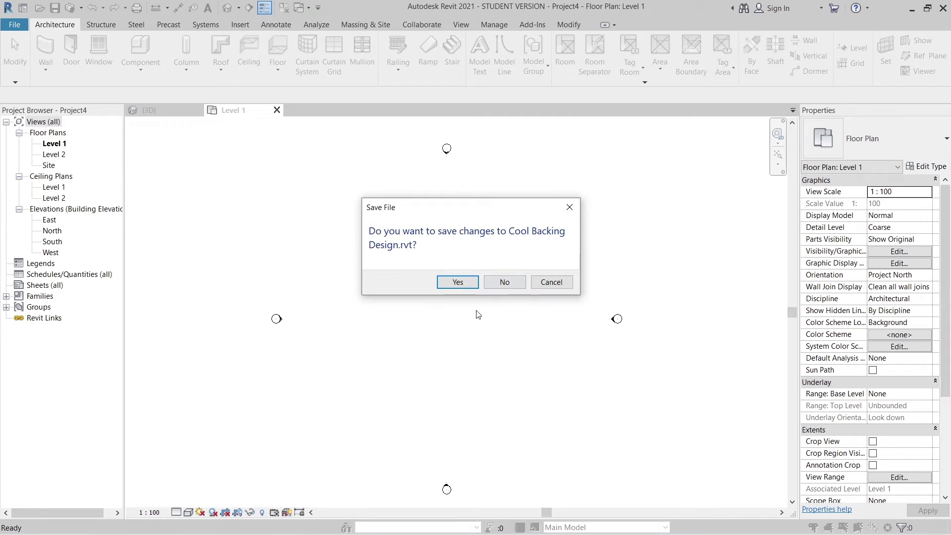
click(458, 283)
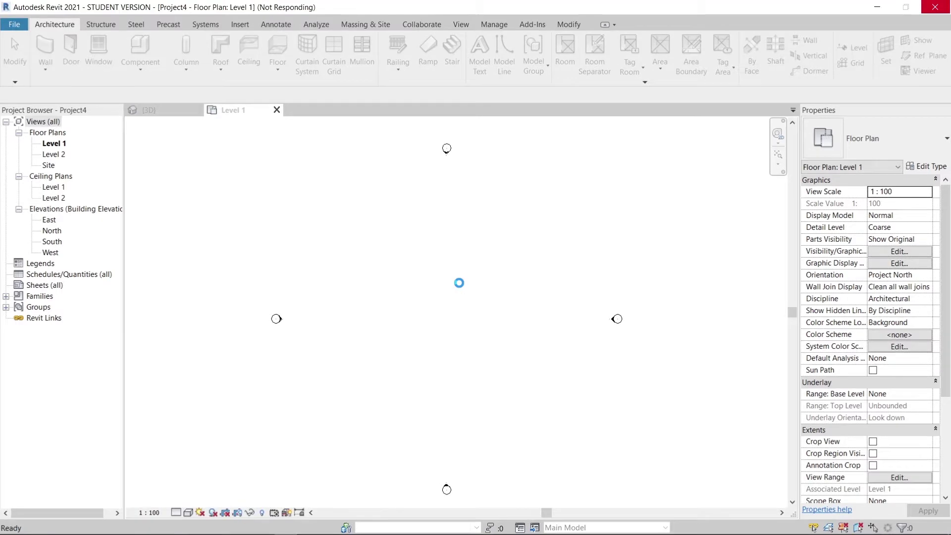
scroll(442, 242, down, 2)
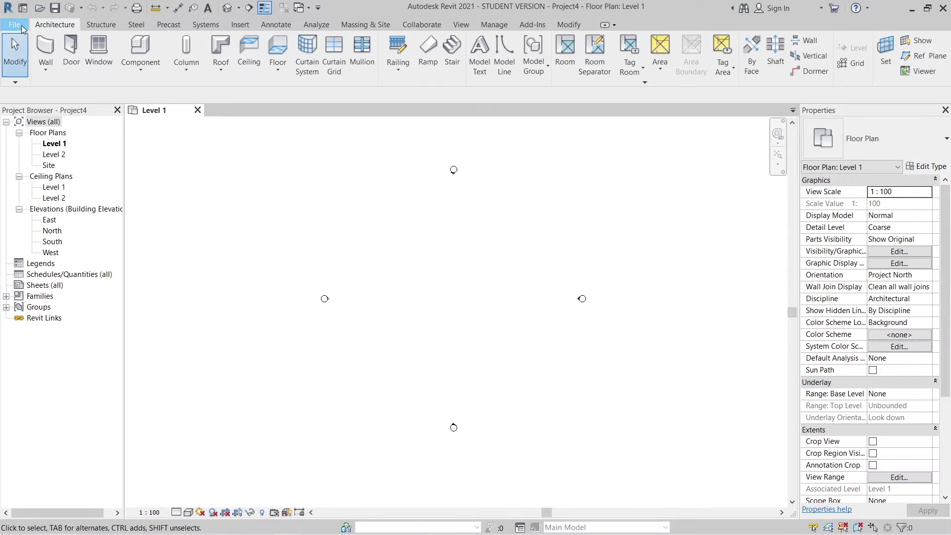
Save the new project as Cool Backing Design.rvt in the Documents folder.
click(14, 25)
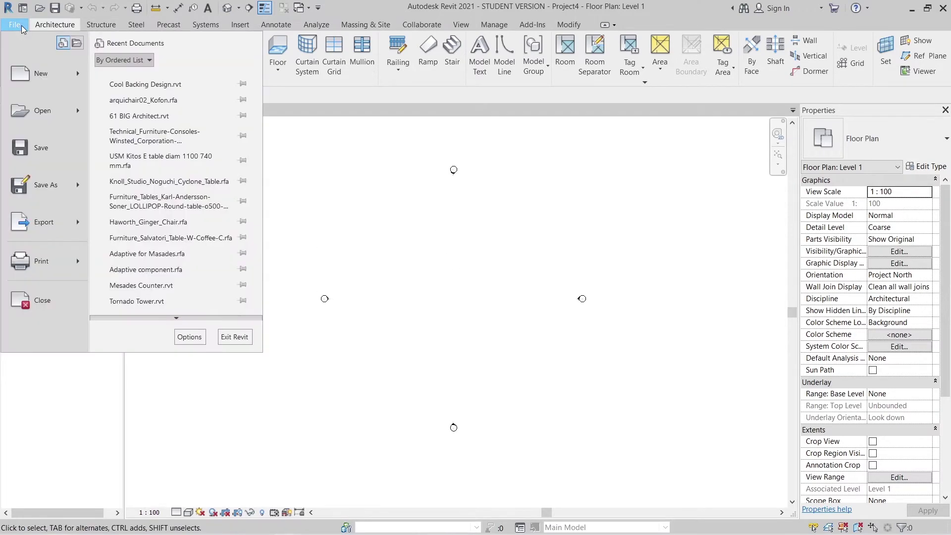
click(50, 152)
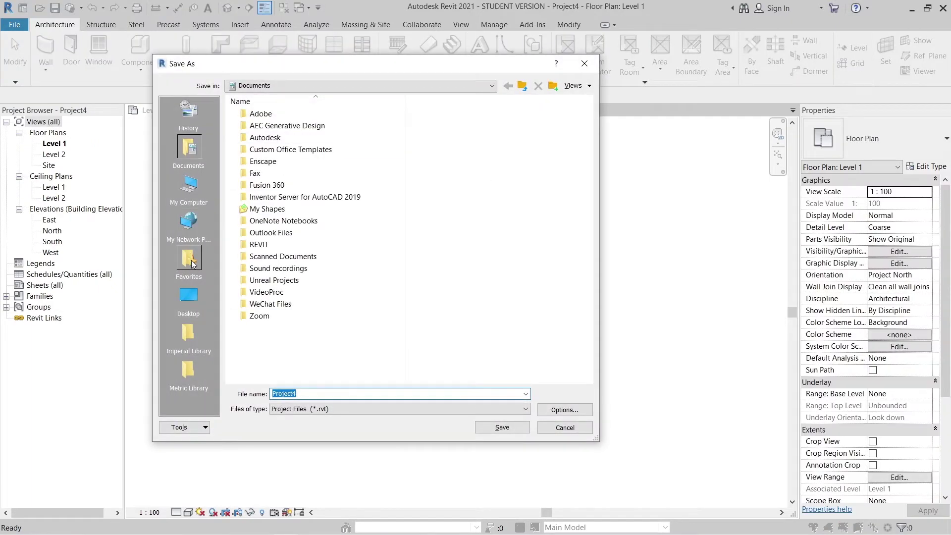
click(192, 151)
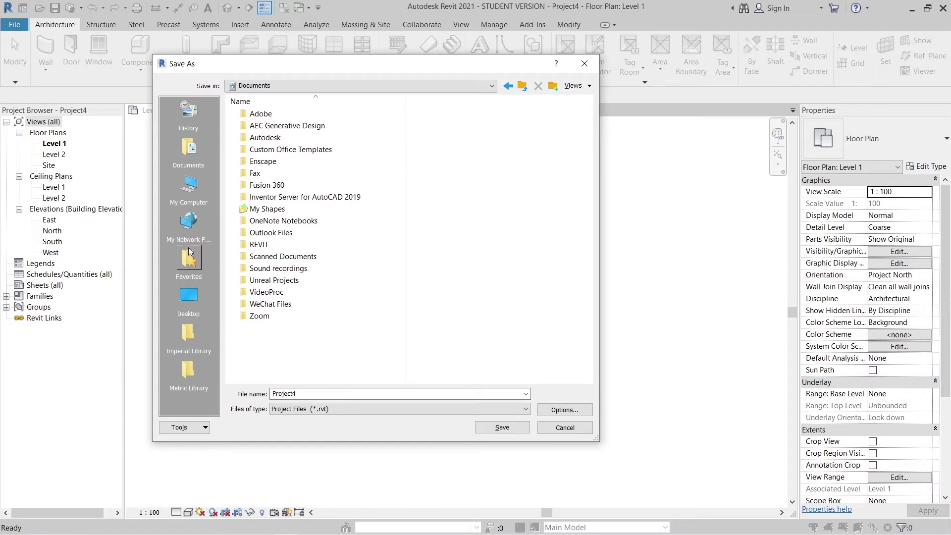
click(189, 186)
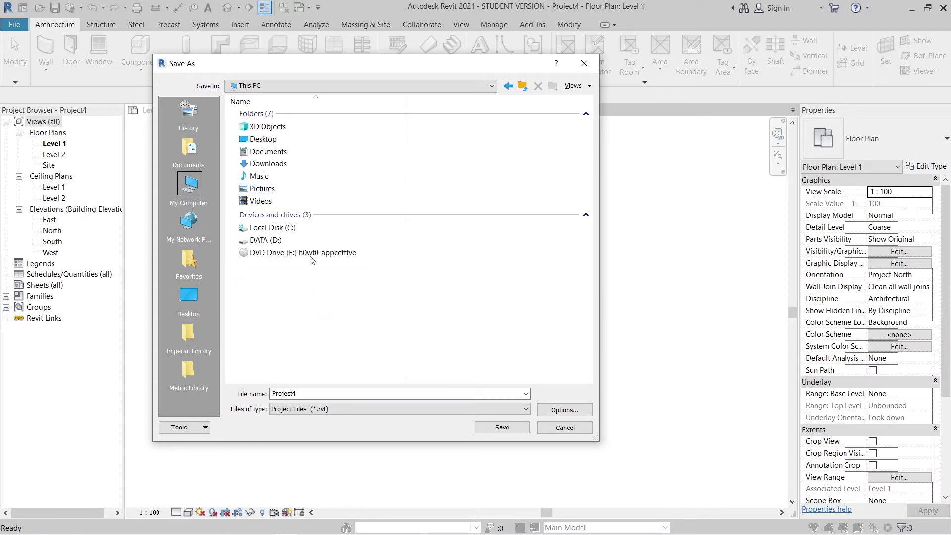
double_click(277, 152)
click(313, 394)
text(Cool Backing Design)
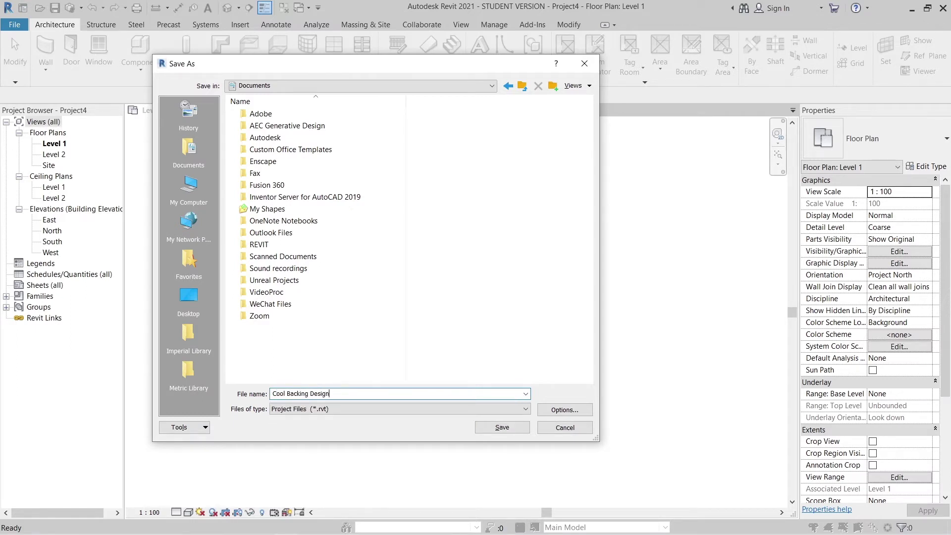
key(ctrl+a)
key(Return)
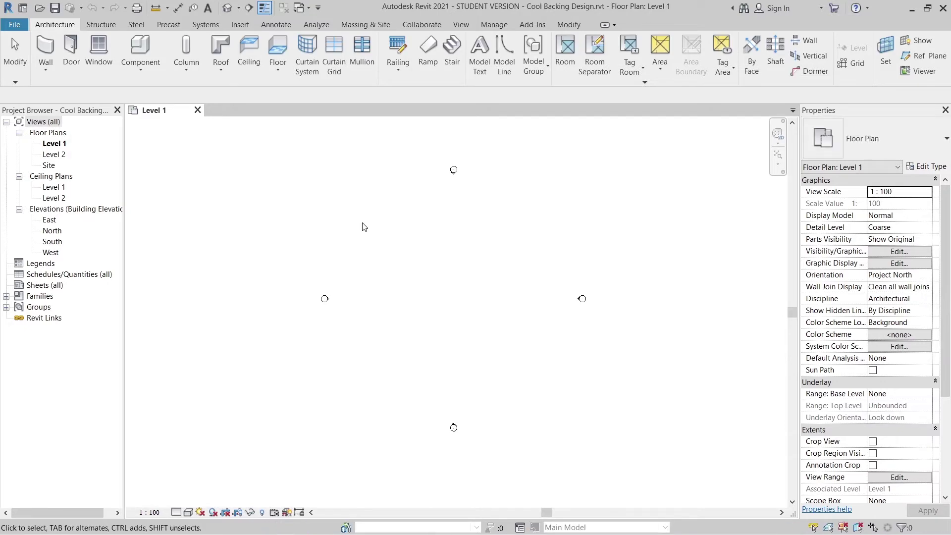
Draw a horizontal reference plane across the middle of the Level 1 plan using RP.
scroll(500, 235, down, 2)
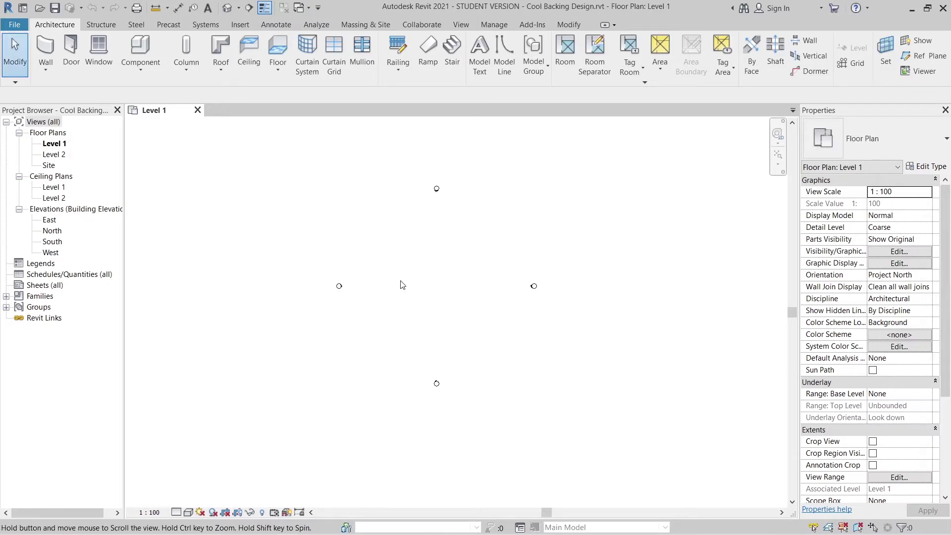
middle_drag(403, 259, 407, 297)
scroll(465, 333, up, 2)
mouse_move(461, 337)
middle_down()
mouse_move(445, 310)
mouse_move(474, 358)
mouse_move(426, 384)
middle_up()
scroll(429, 371, up, 1)
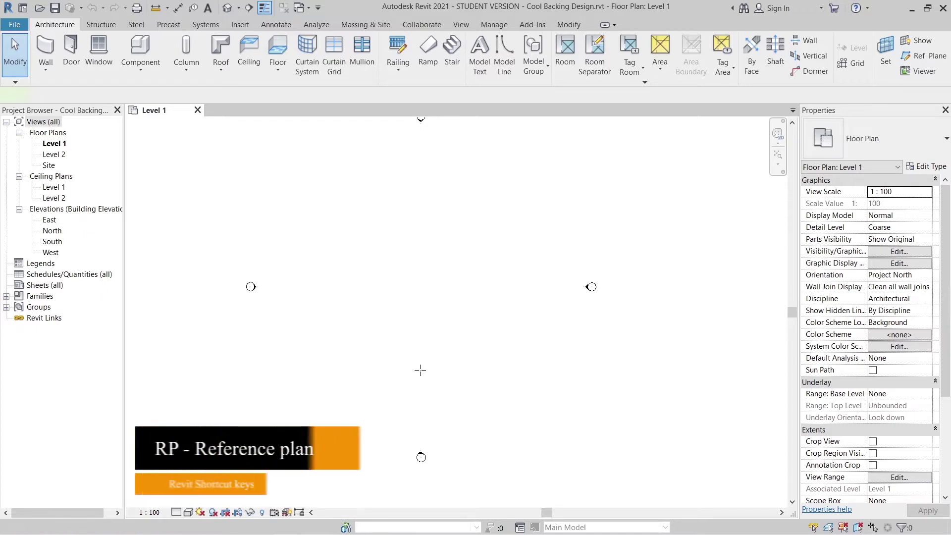
key(r)
key(p)
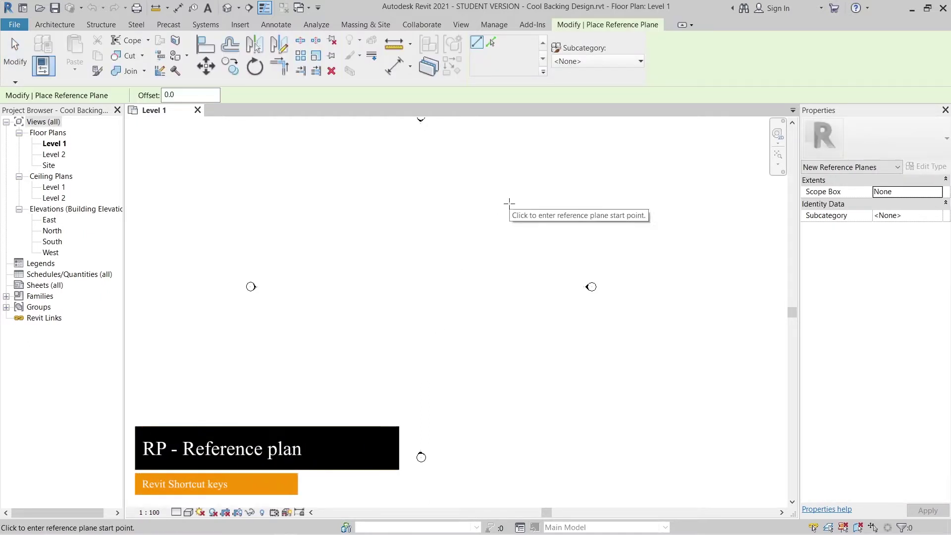
click(336, 331)
click(471, 333)
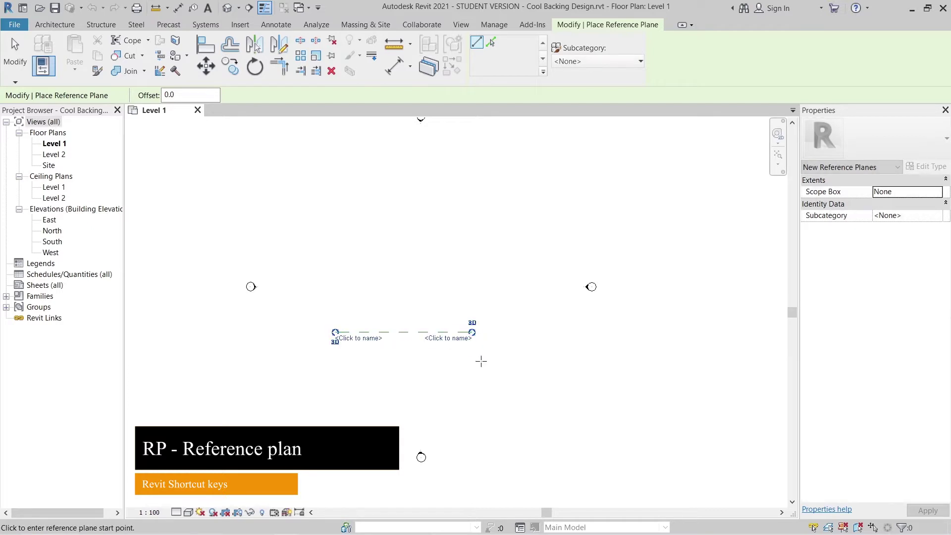
Name the new reference plane 1 and select it.
click(458, 341)
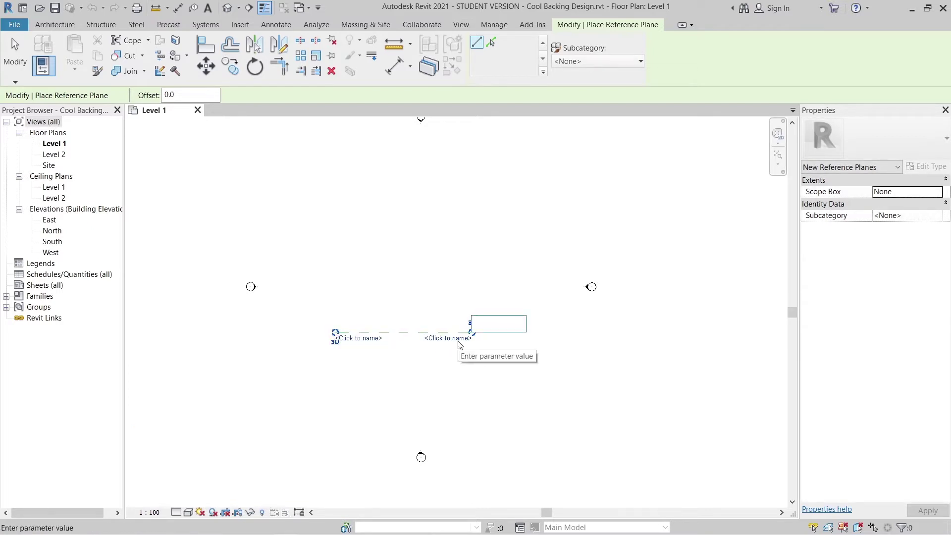
key(Escape)
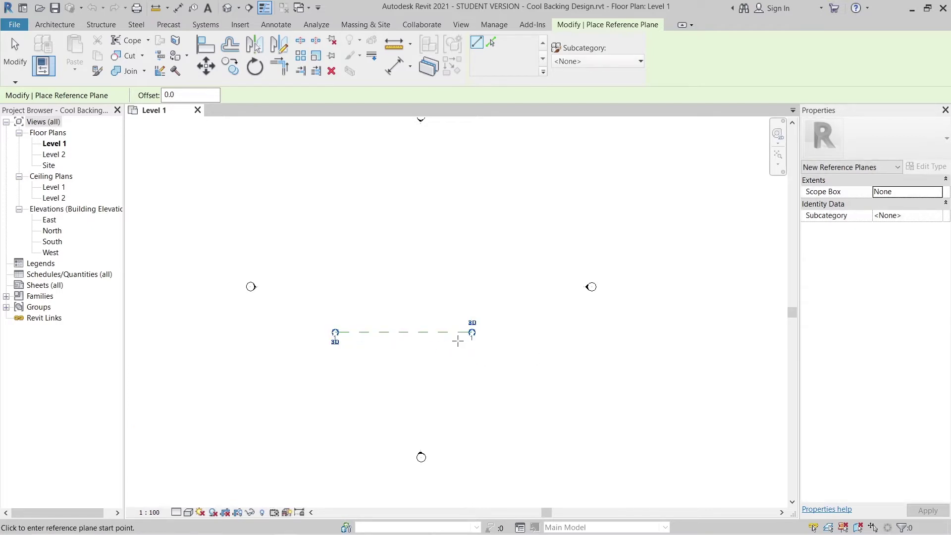
key(Escape)
key(Escape)
scroll(446, 387, down, 2)
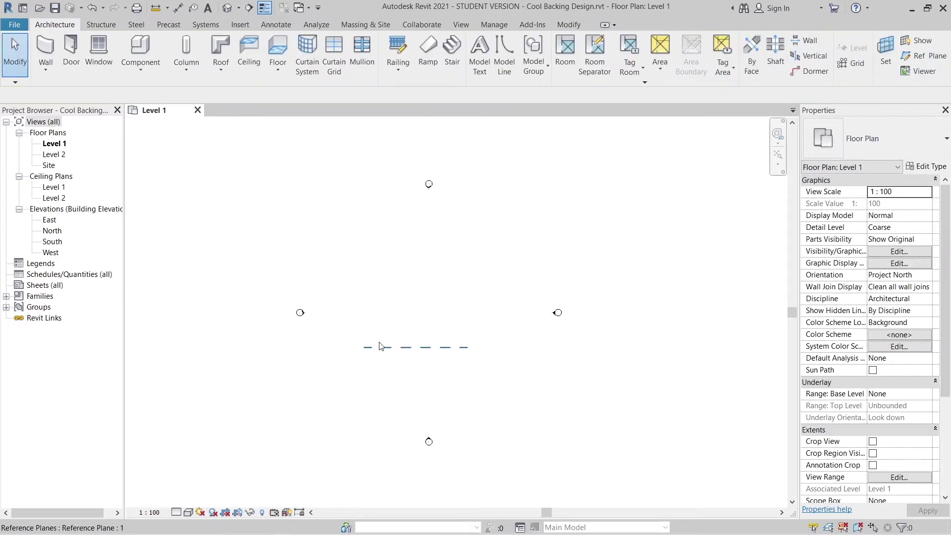
scroll(416, 367, up, 2)
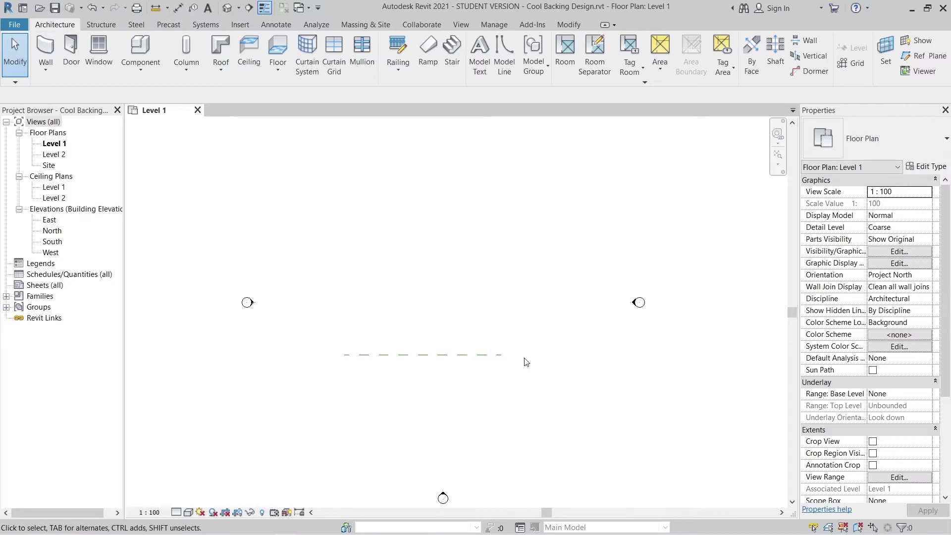
click(473, 355)
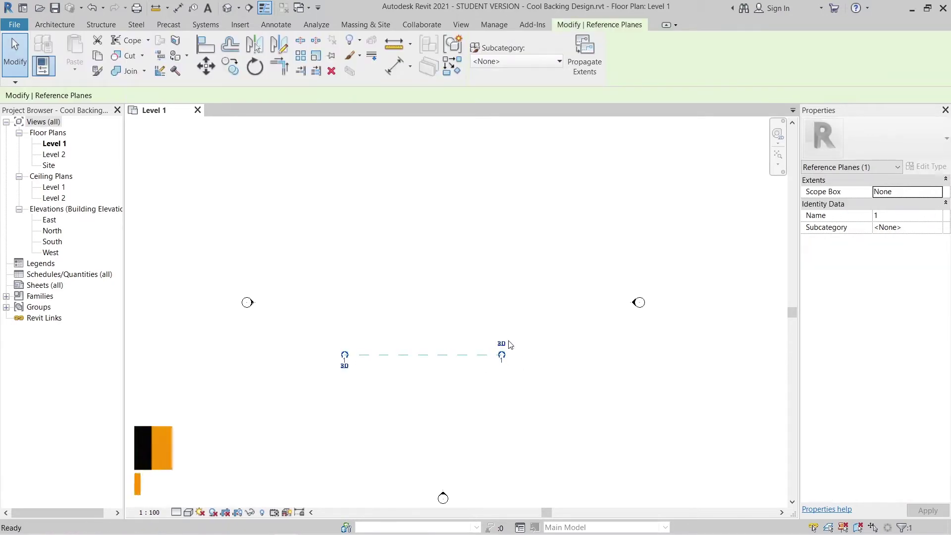
Array the reference plane into six evenly spaced horizontal planes stacked vertically.
key(a)
key(r)
click(423, 355)
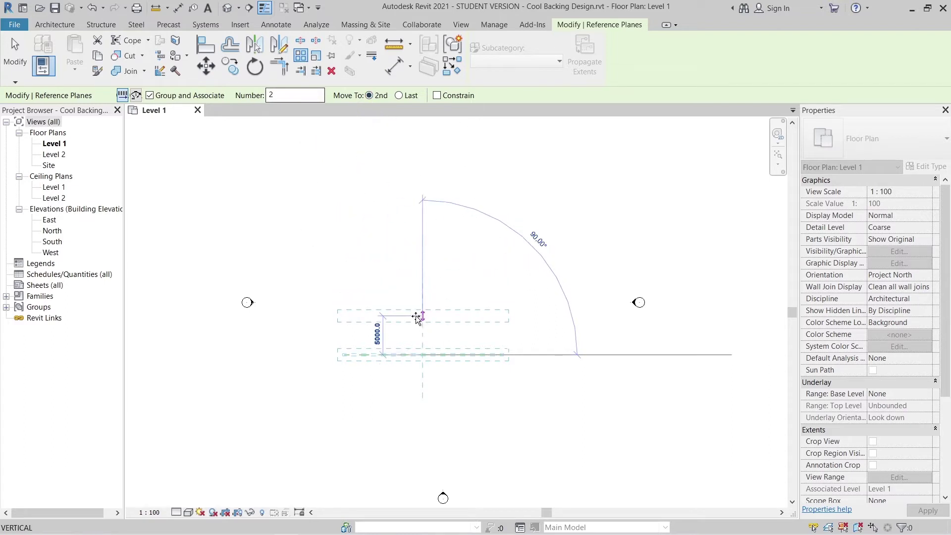
click(419, 324)
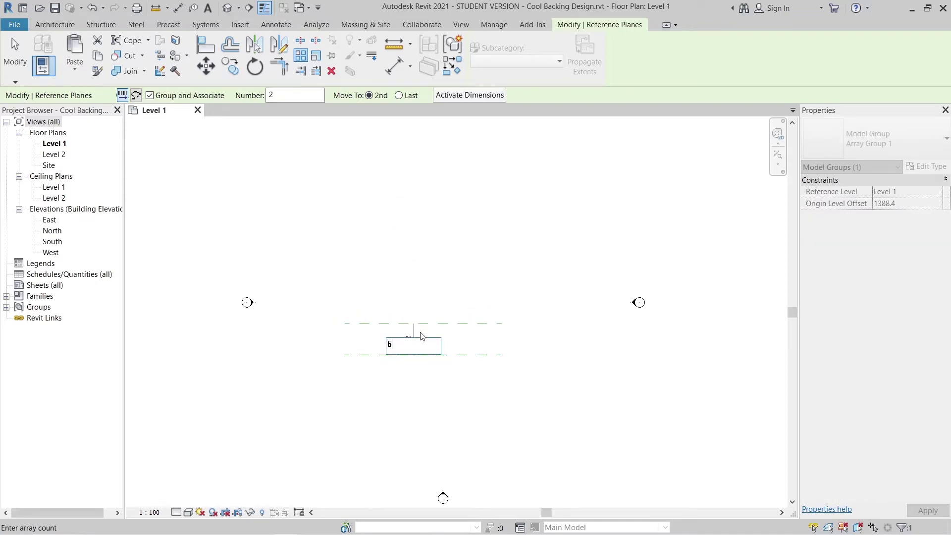
key(Return)
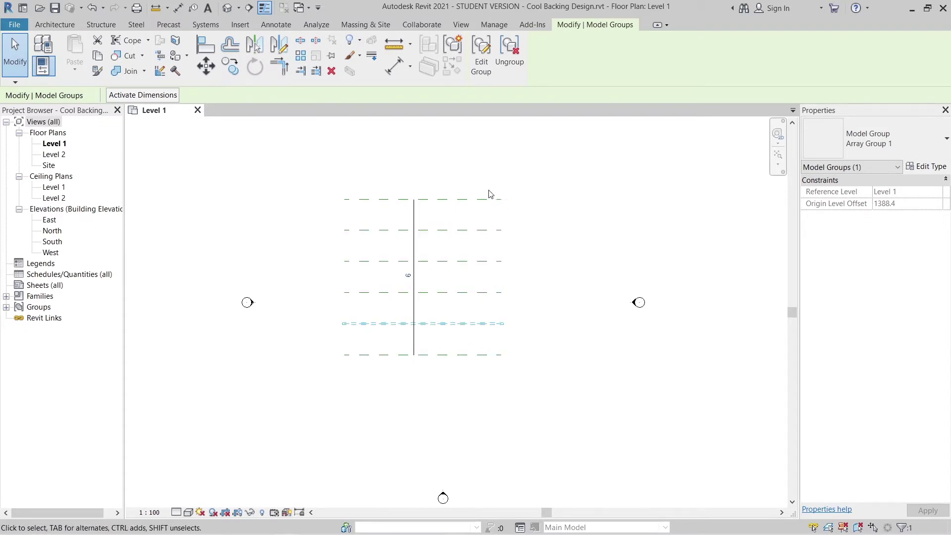
key(Escape)
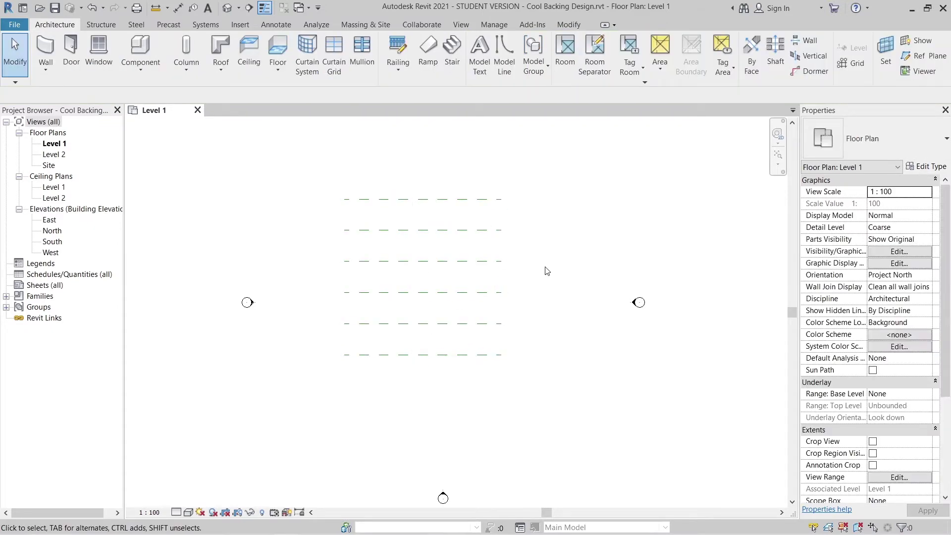
key(d)
key(i)
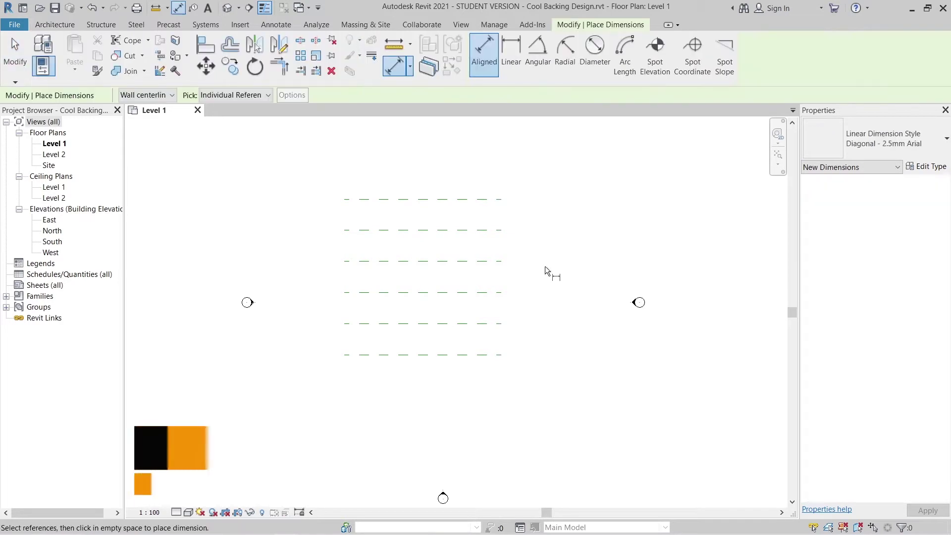
Dimension the six reference planes as five 4000 spacings plus a 20000 overall dimension.
click(473, 355)
click(482, 323)
click(483, 292)
click(486, 259)
click(484, 229)
click(489, 199)
click(470, 164)
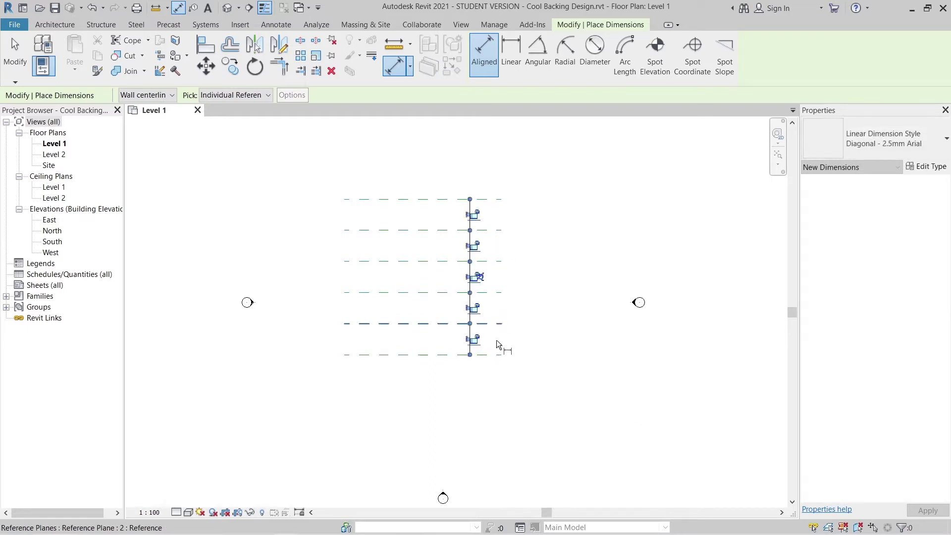
click(496, 354)
click(515, 199)
click(506, 194)
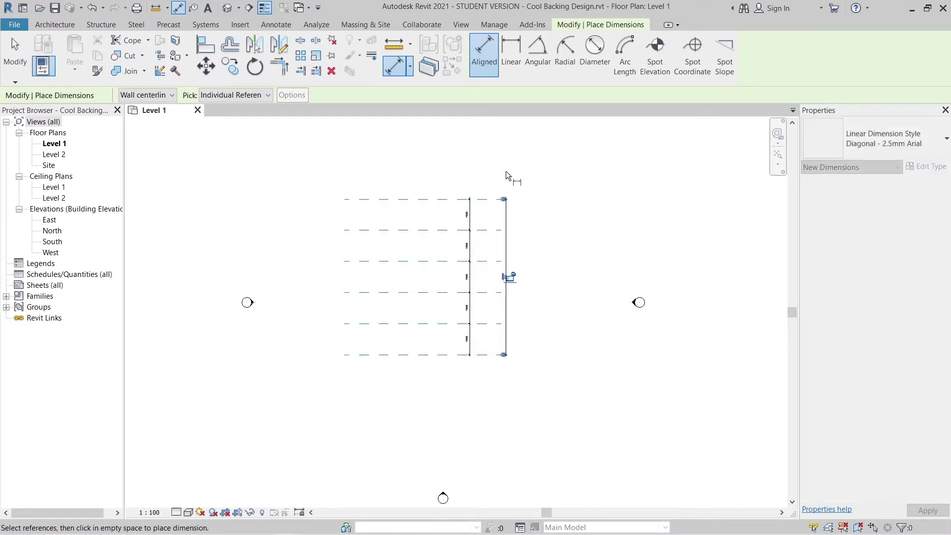
Set the Level 1 plan view scale to 1 : 200.
click(167, 513)
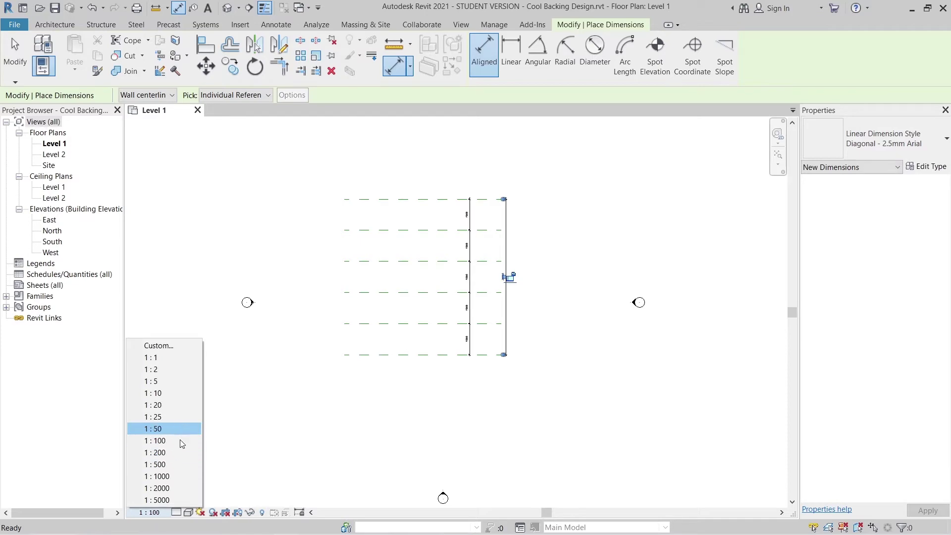
click(174, 455)
key(Escape)
key(Escape)
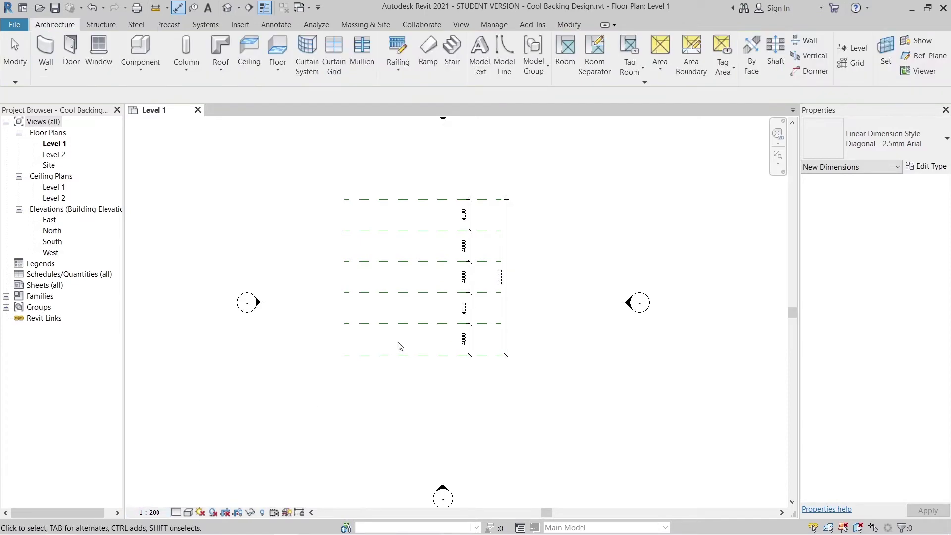
scroll(445, 299, up, 3)
scroll(565, 304, down, 3)
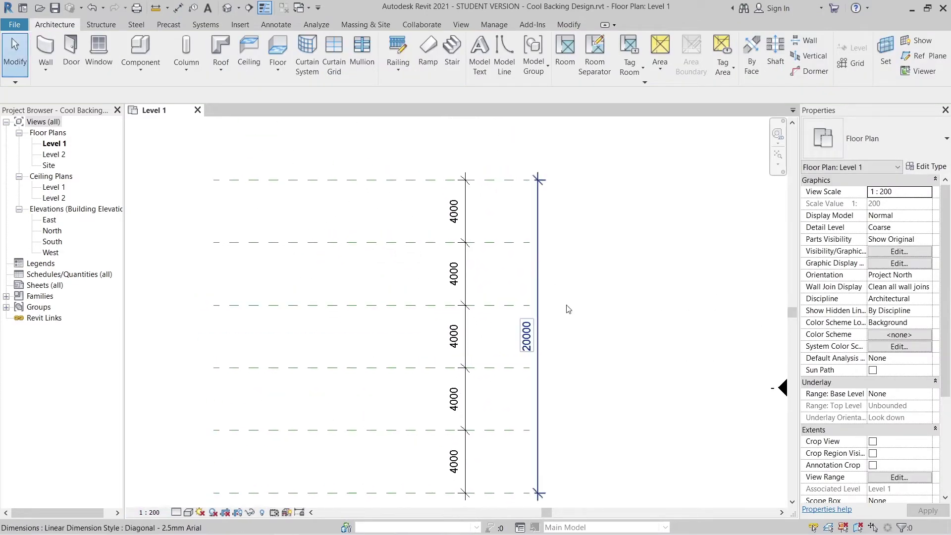
scroll(378, 372, up, 2)
scroll(357, 308, down, 2)
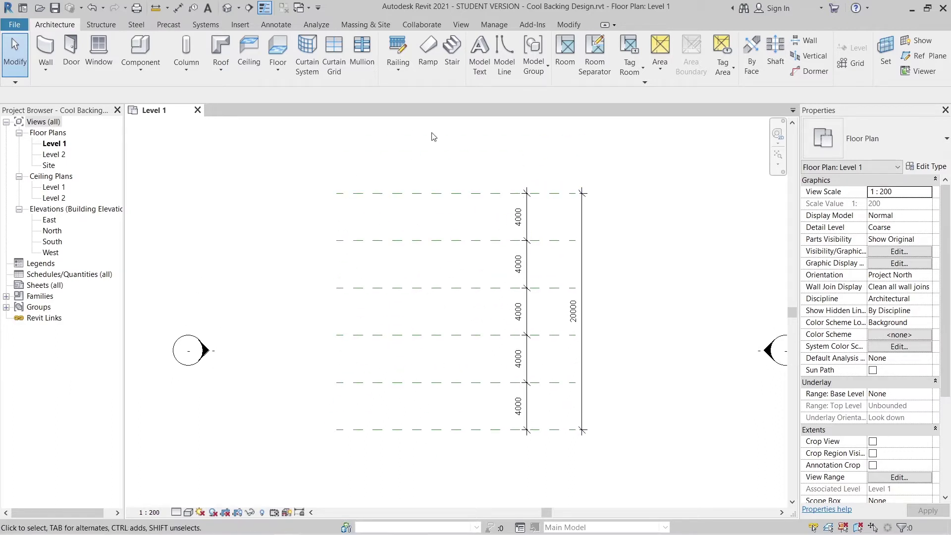
mouse_move(564, 298)
middle_down()
mouse_move(559, 272)
mouse_move(567, 305)
middle_up()
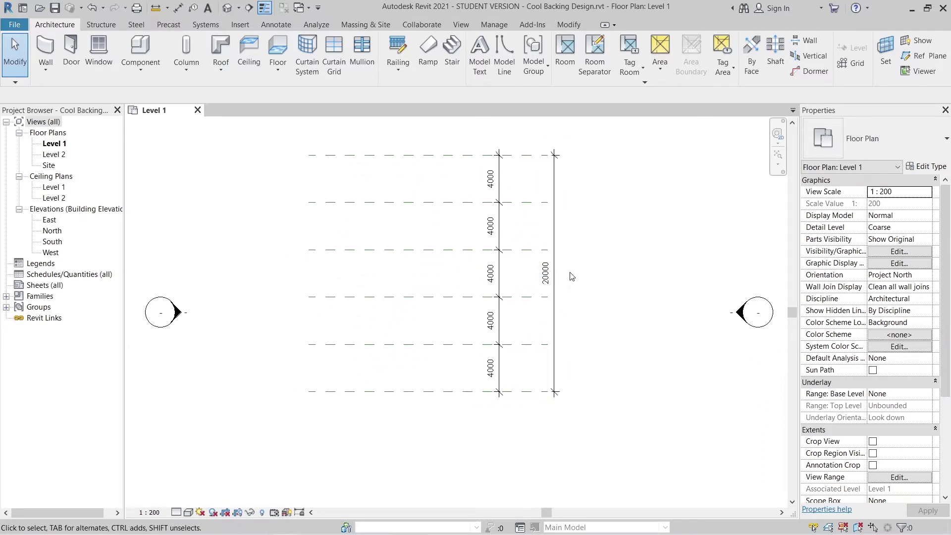
double_click(52, 241)
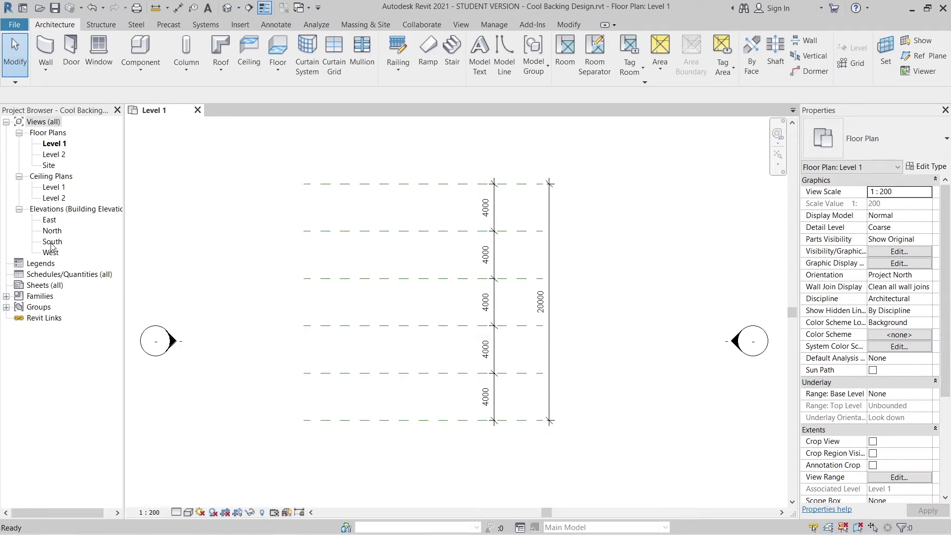
In the South elevation, lower Level 2 to an elevation of 1500.
scroll(355, 310, down, 1)
middle_drag(355, 310, 353, 344)
middle_drag(634, 367, 654, 325)
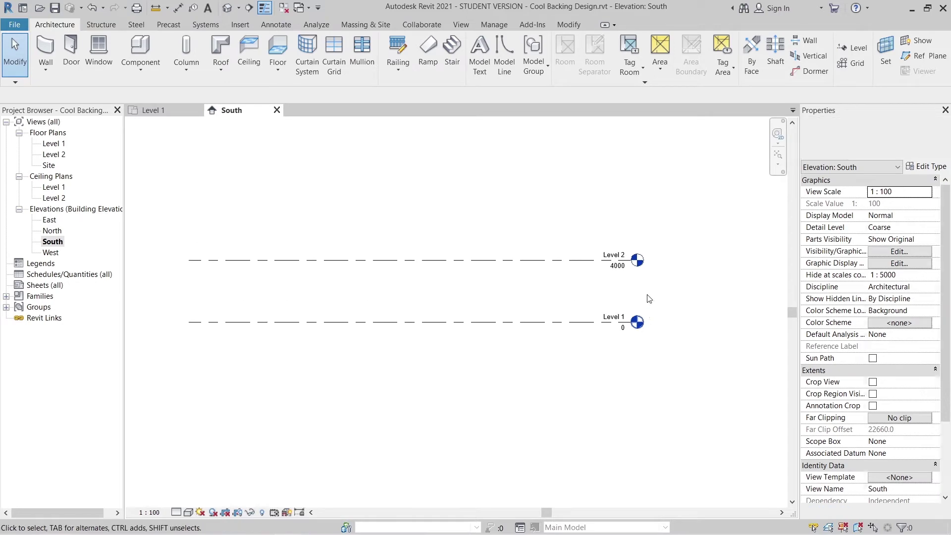
click(531, 266)
scroll(643, 278, up, 3)
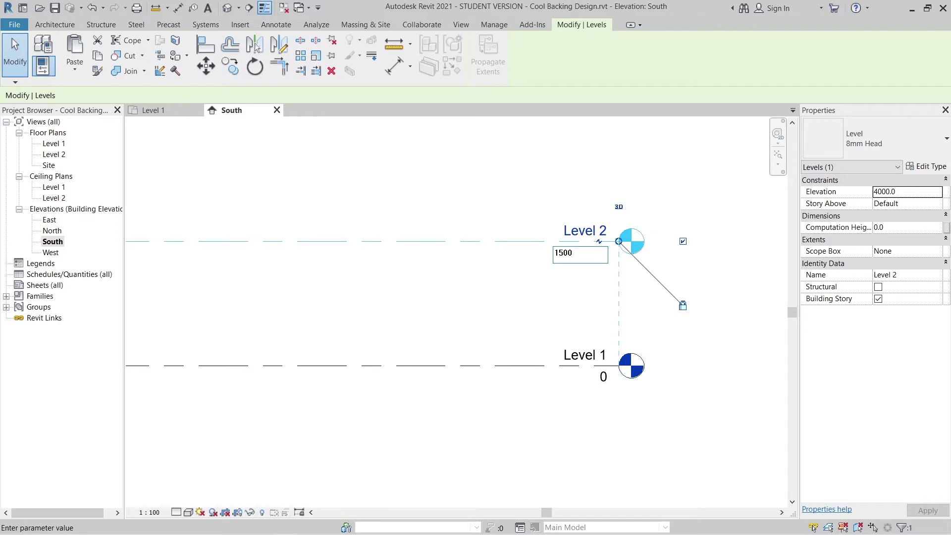
key(Return)
Rename Level 2 to Counter top, renaming its matching plan views too.
click(582, 307)
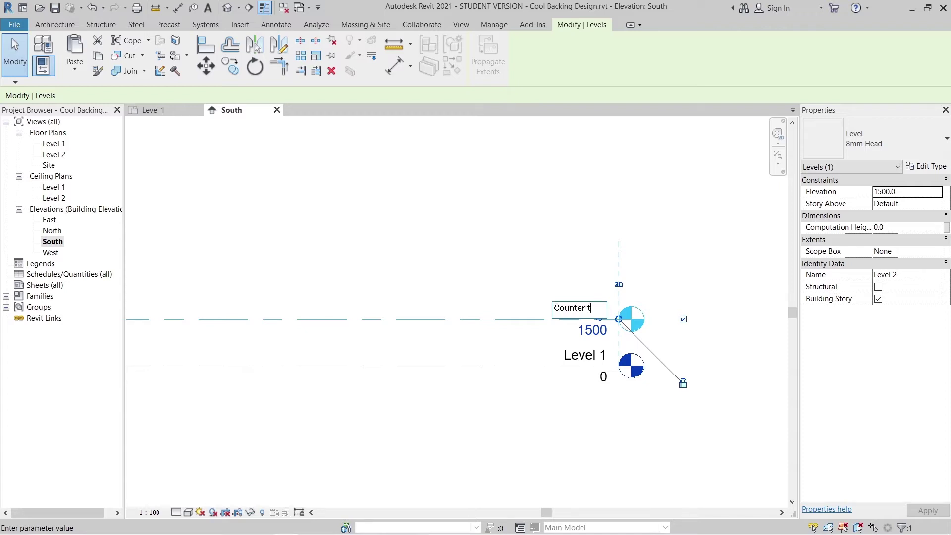
key(Return)
key(Escape)
scroll(398, 270, down, 2)
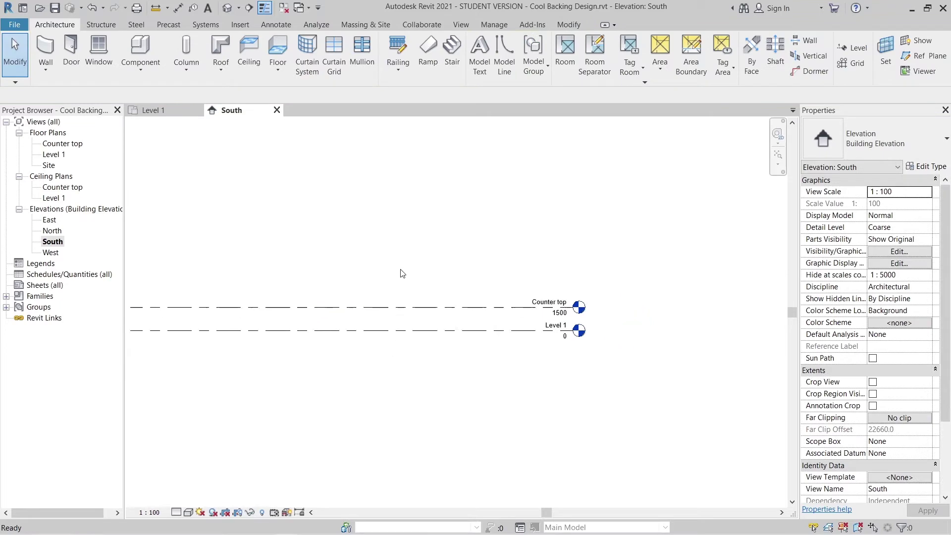
scroll(360, 336, down, 2)
scroll(339, 247, down, 1)
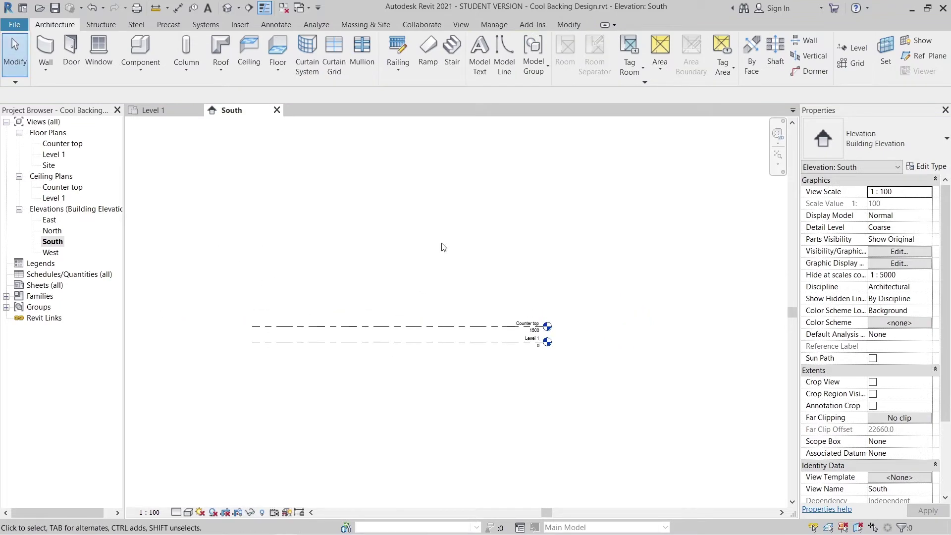
key(r)
key(p)
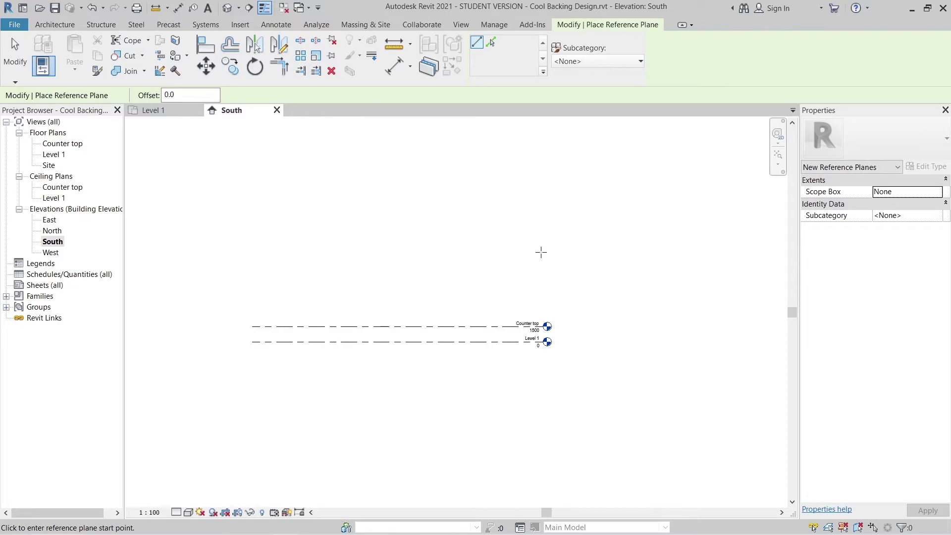
key(Escape)
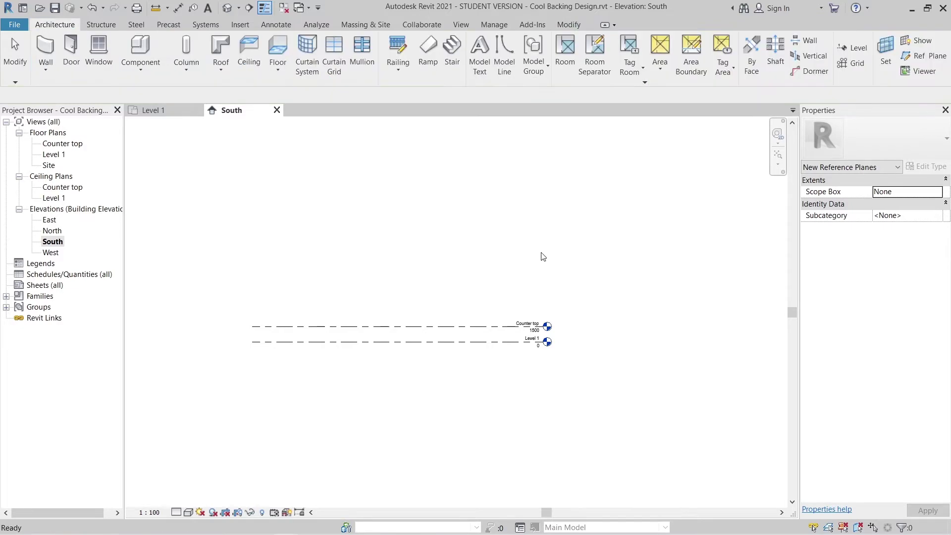
Draw a new level with LL and set its elevation to 6.5m (6500).
key(l)
key(l)
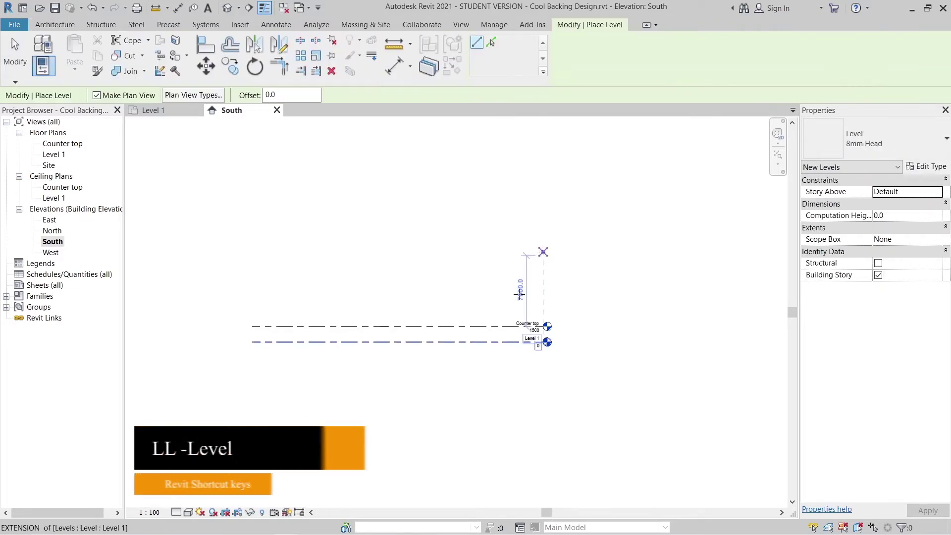
click(252, 258)
click(543, 256)
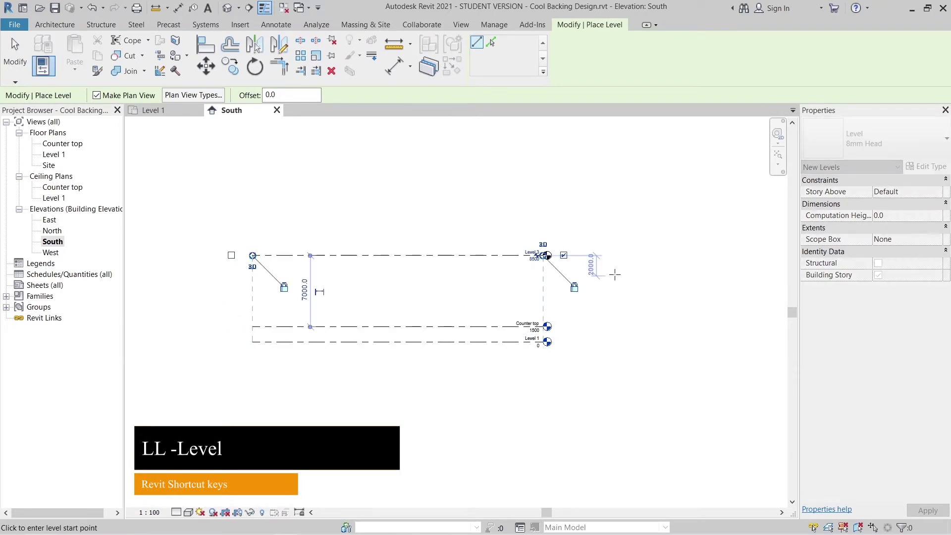
scroll(528, 280, up, 3)
key(Escape)
click(535, 240)
scroll(537, 255, up, 3)
click(537, 245)
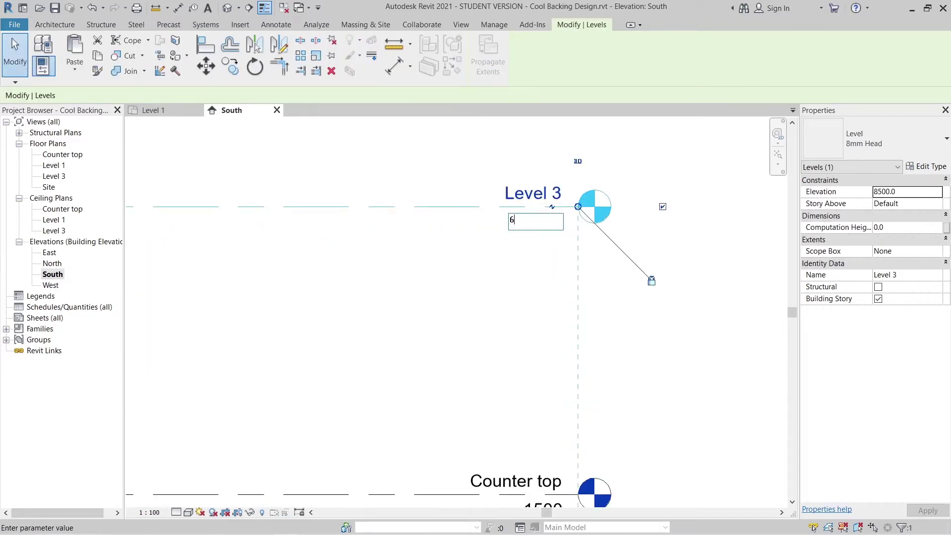
text(6.5m)
key(Return)
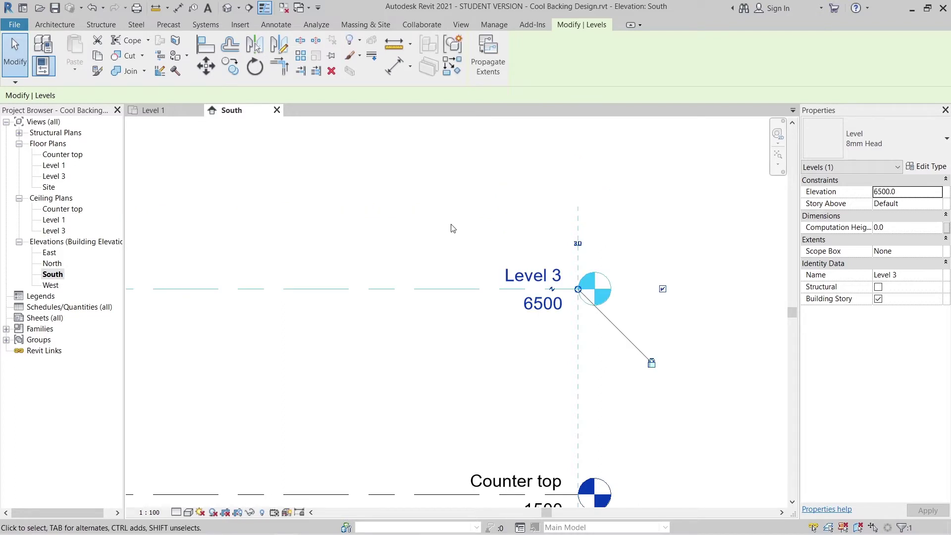
Rename Level 3 to Top, renaming its floor and ceiling plans to match.
click(535, 274)
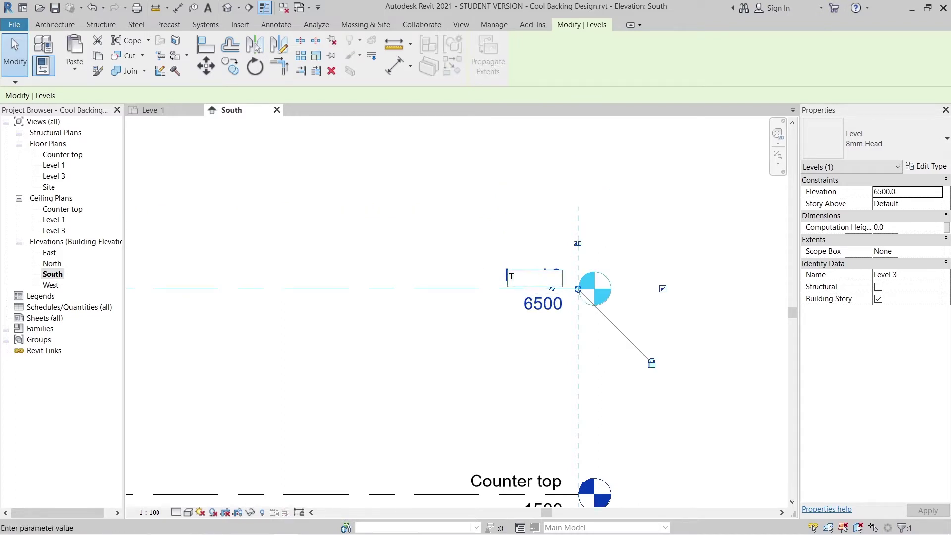
key(Return)
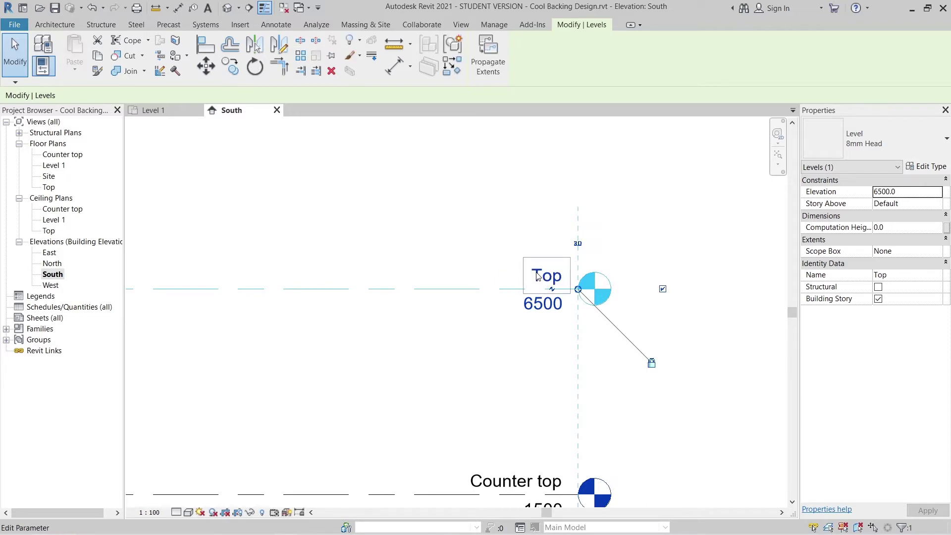
key(Escape)
scroll(595, 289, down, 3)
middle_drag(590, 353, 536, 396)
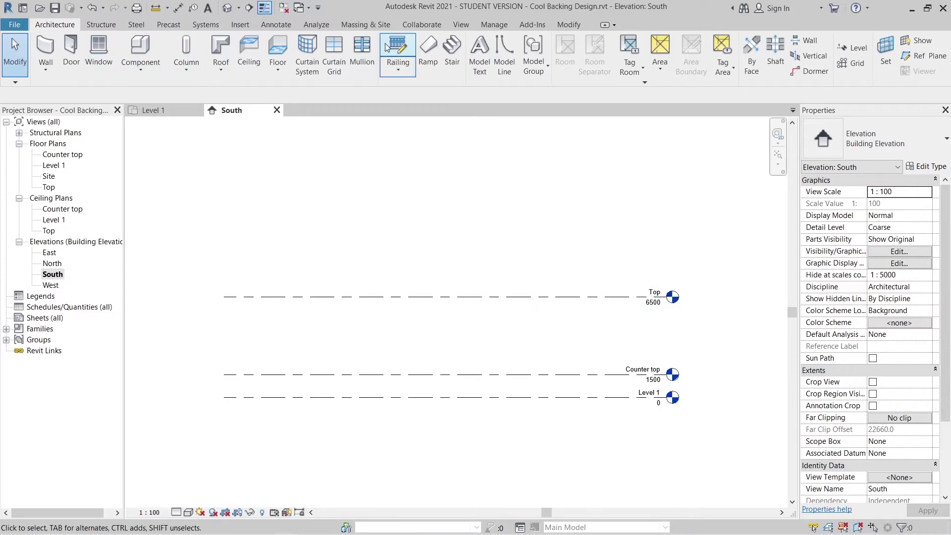
Start an in-place mass named Mass 1, working on Reference Plane : 1.
click(361, 24)
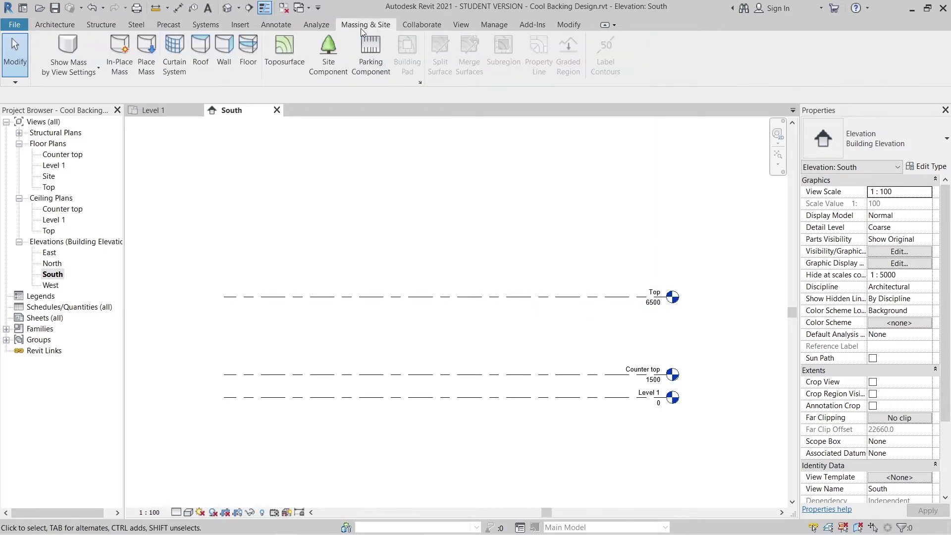
click(120, 51)
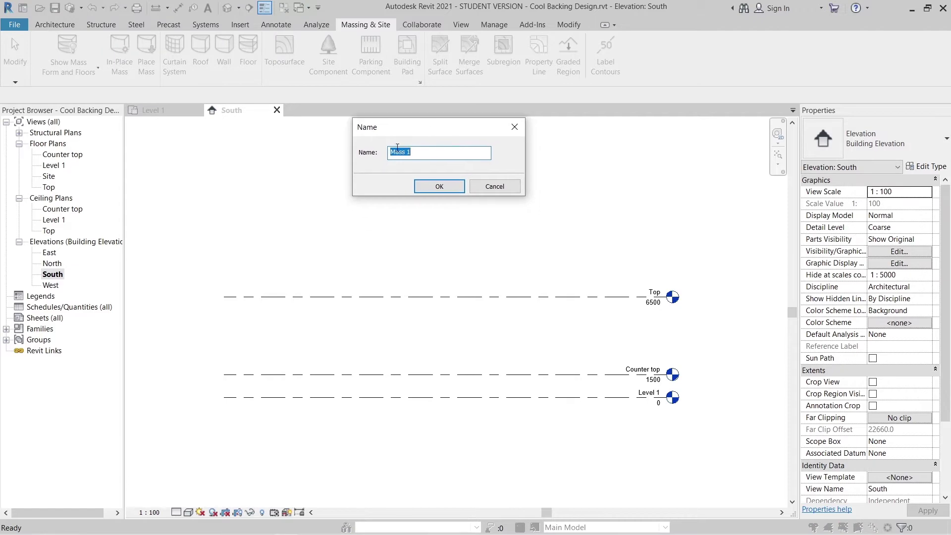
click(438, 187)
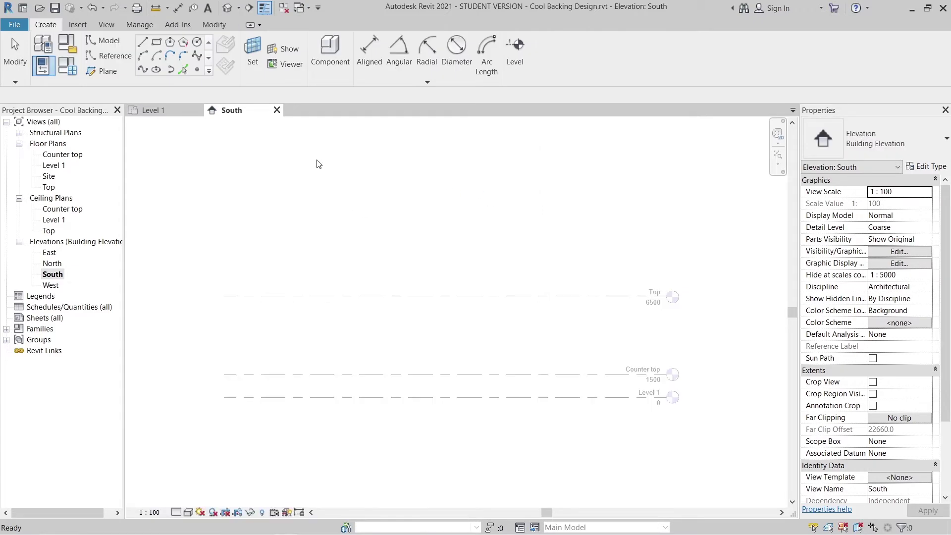
click(114, 56)
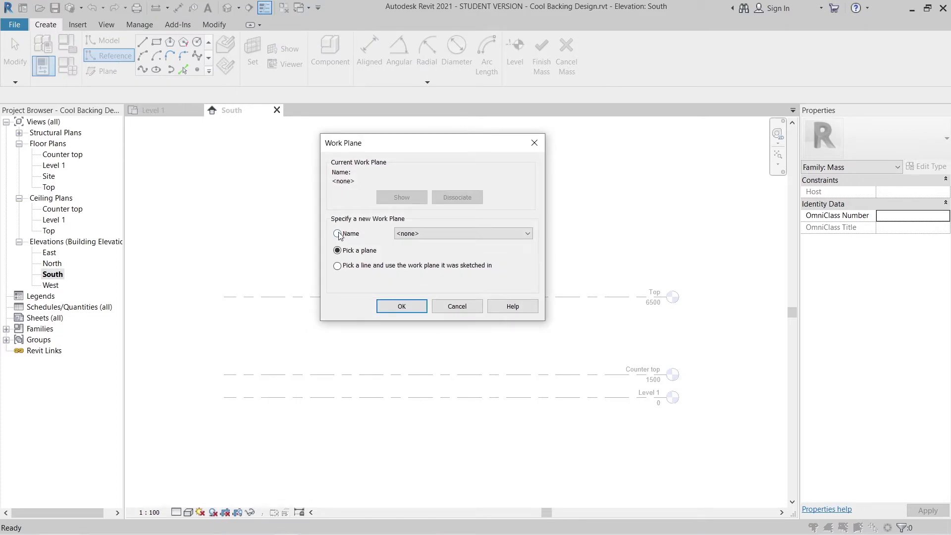
click(353, 236)
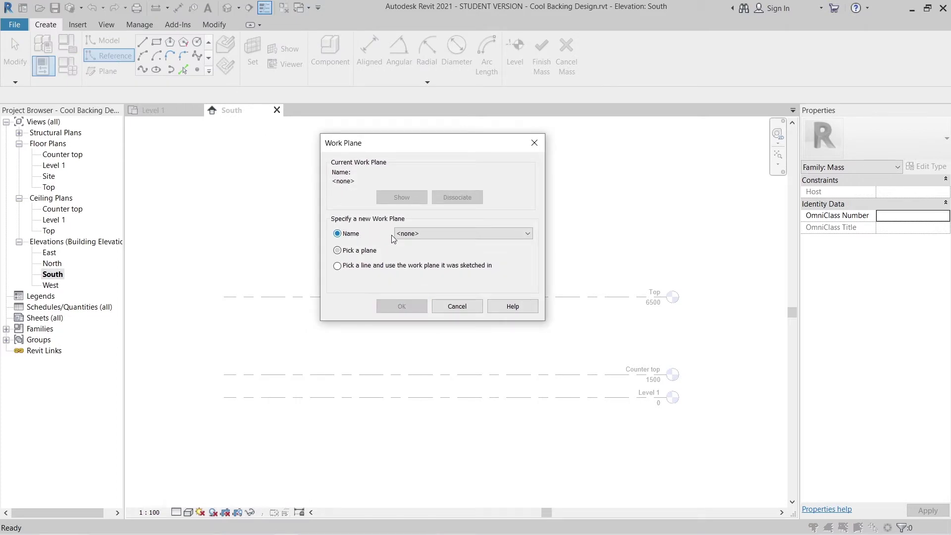
click(419, 234)
click(413, 276)
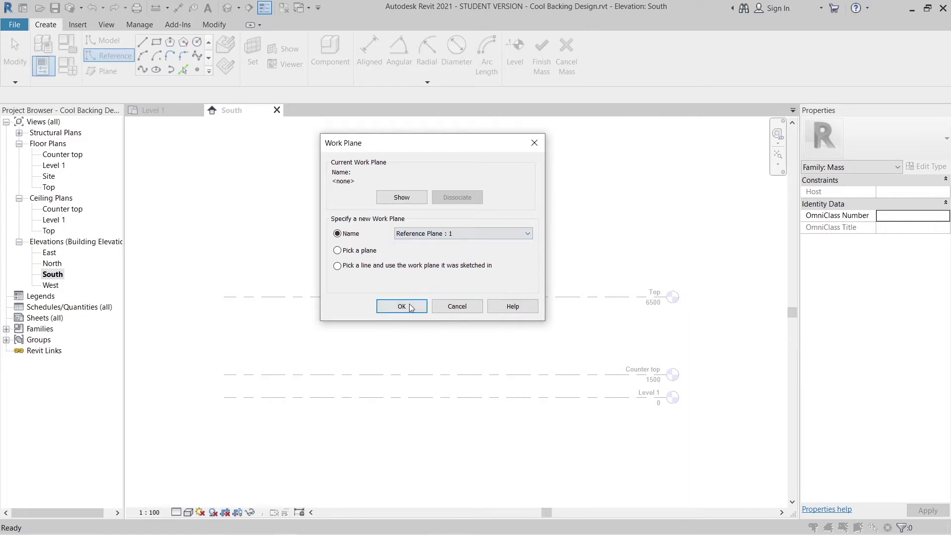
click(403, 306)
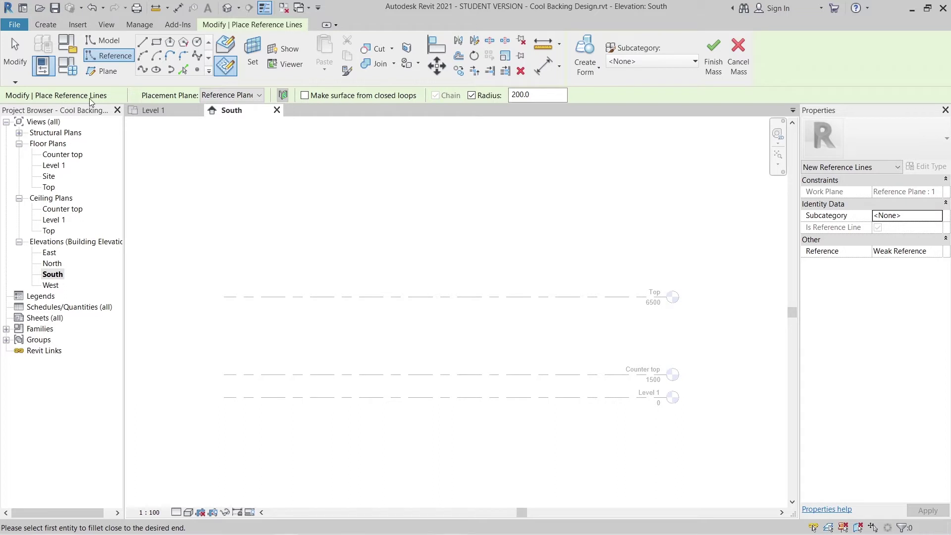
Draw vertical reference lines from Counter top to Top on Reference Planes 1 and 2.
click(255, 96)
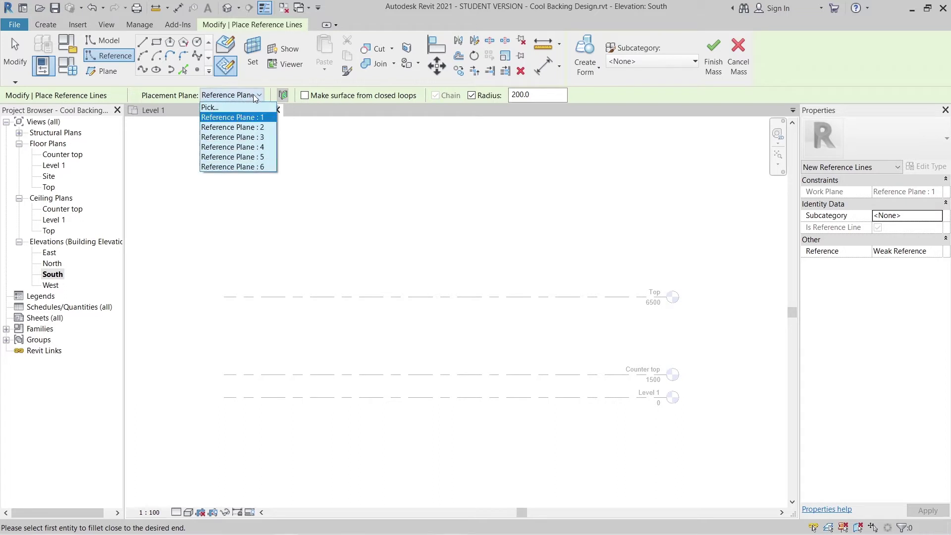
click(212, 120)
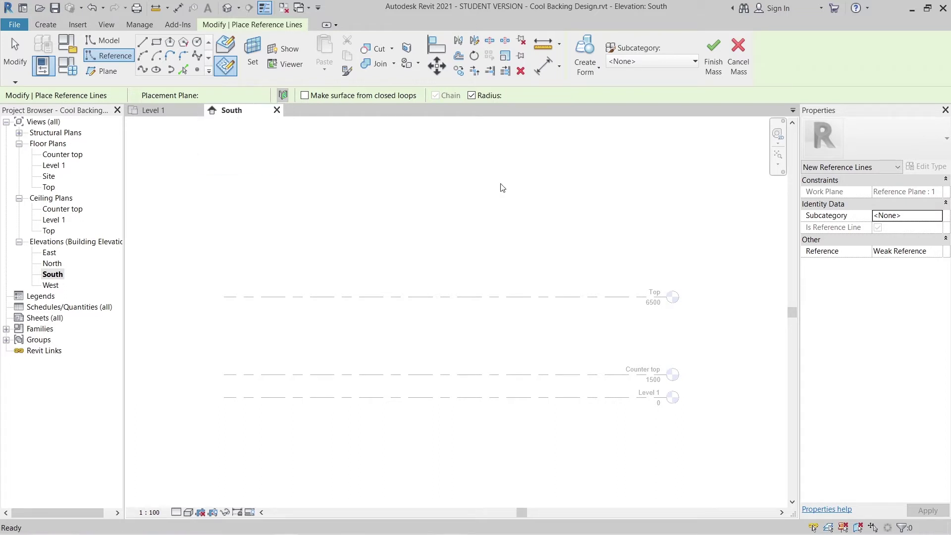
click(143, 43)
click(479, 374)
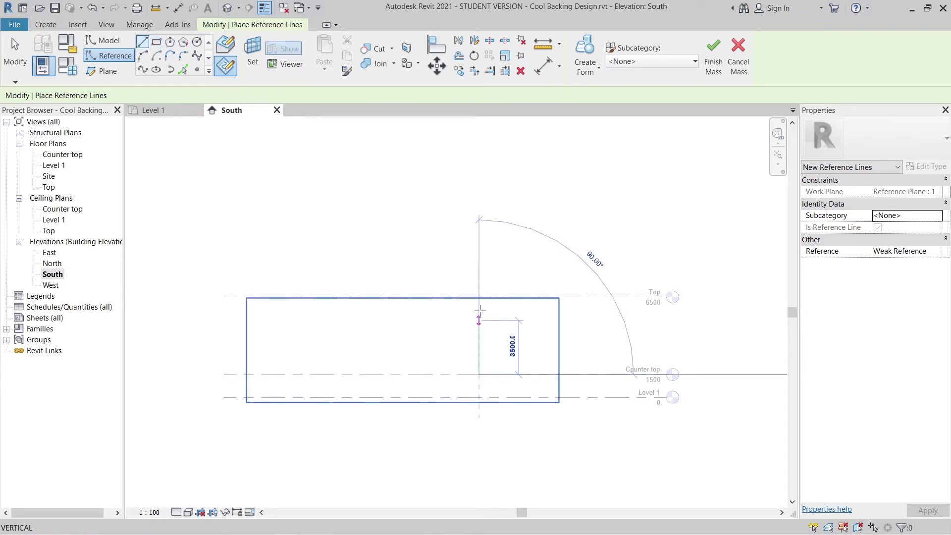
click(478, 297)
key(Escape)
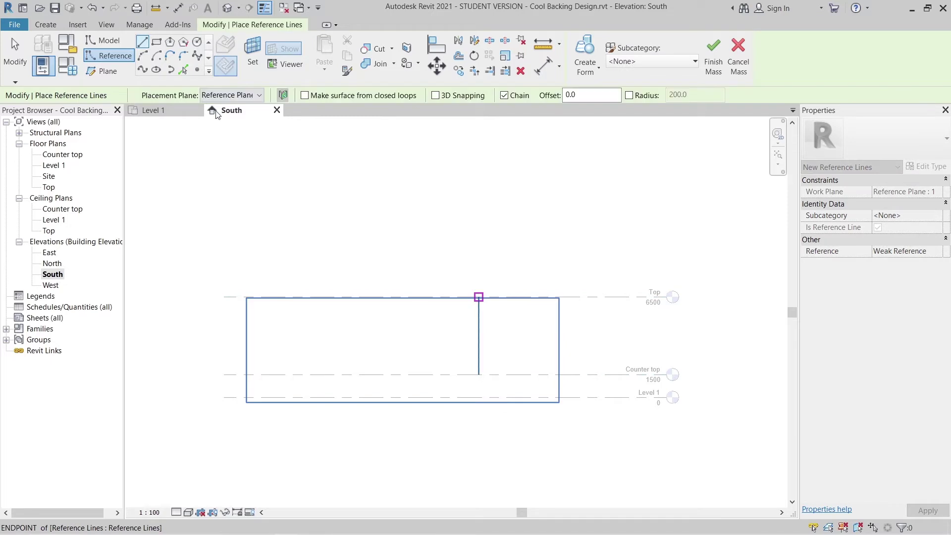
click(259, 95)
click(242, 128)
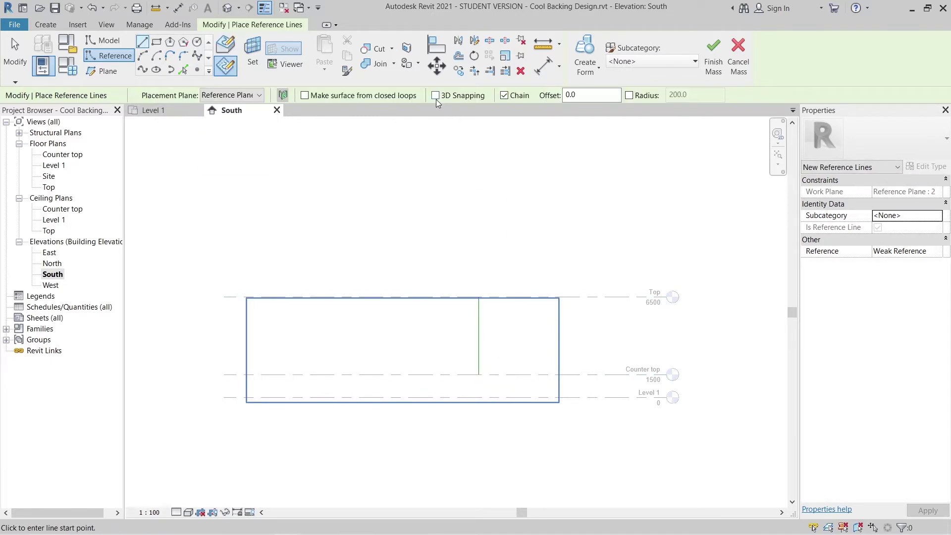
click(479, 374)
click(479, 298)
key(Escape)
Draw a curving spline reference line on Reference Plane : 3, from the top downward.
click(245, 96)
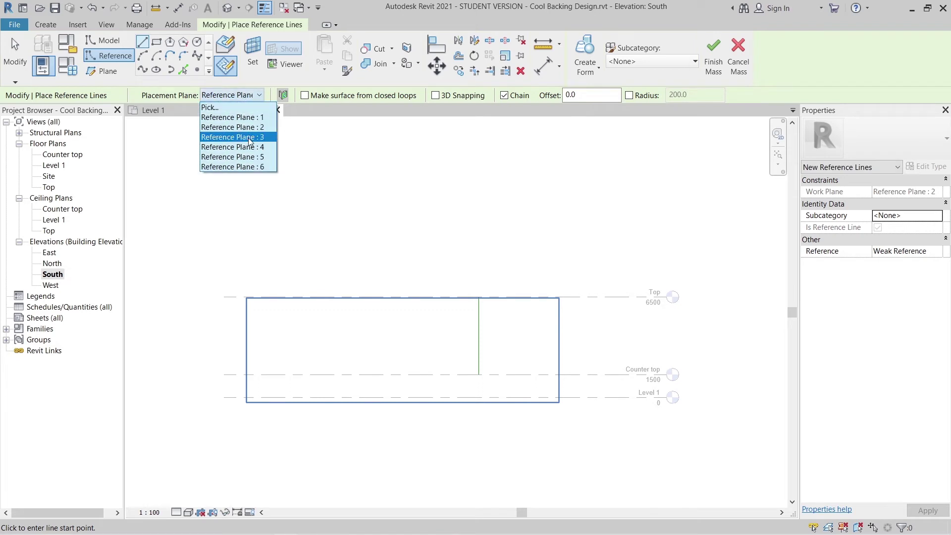
click(249, 137)
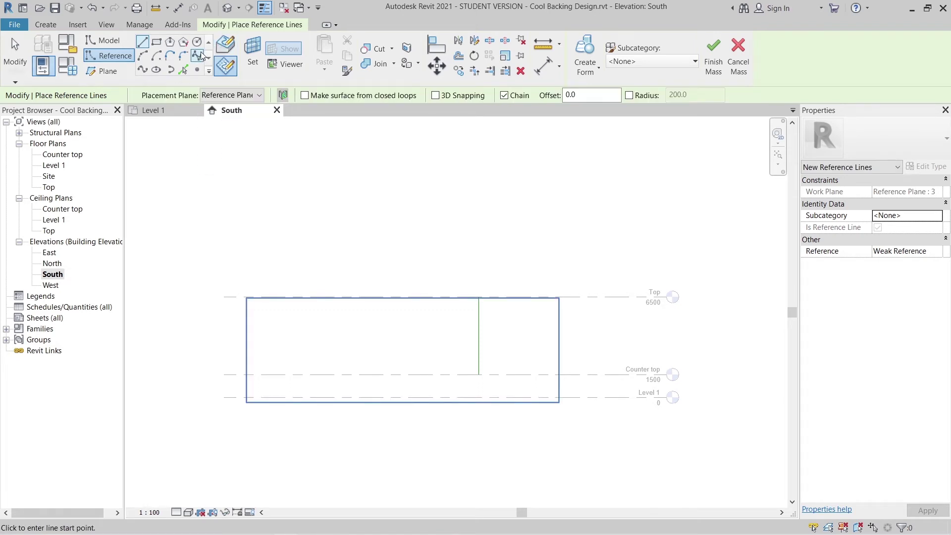
click(200, 56)
scroll(460, 344, up, 3)
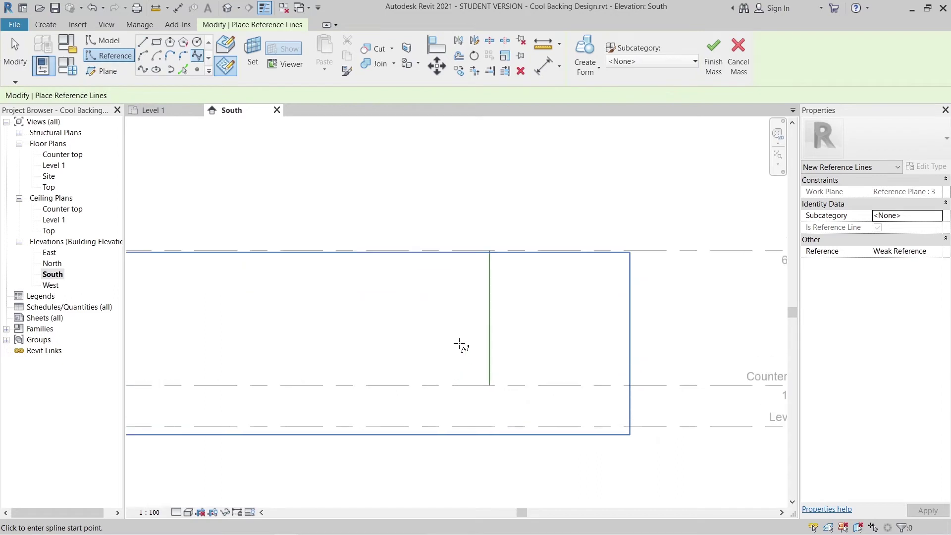
click(499, 221)
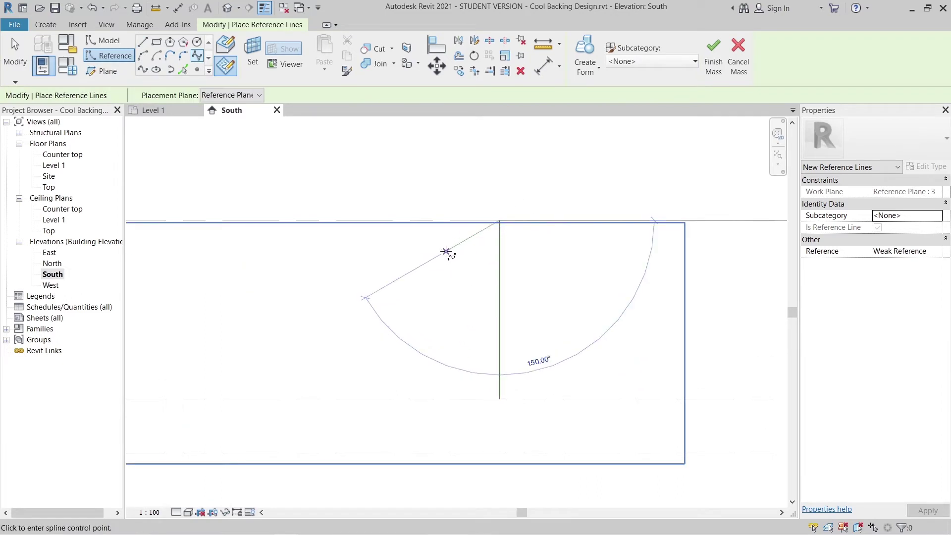
click(414, 260)
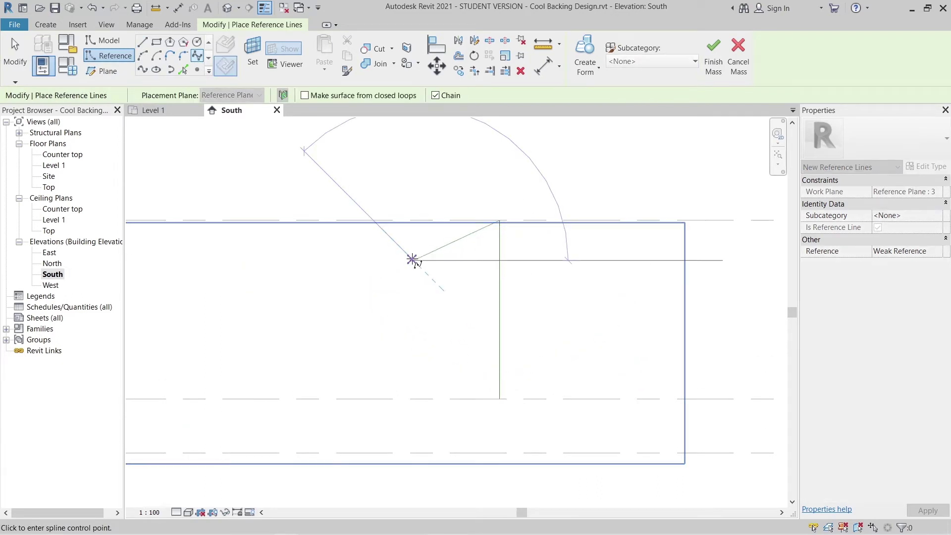
click(406, 306)
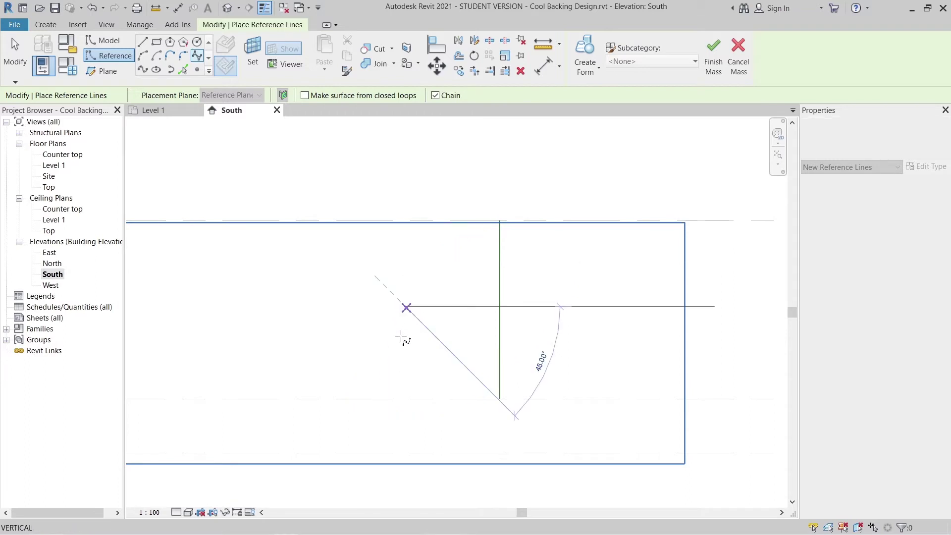
click(405, 328)
click(376, 358)
key(Escape)
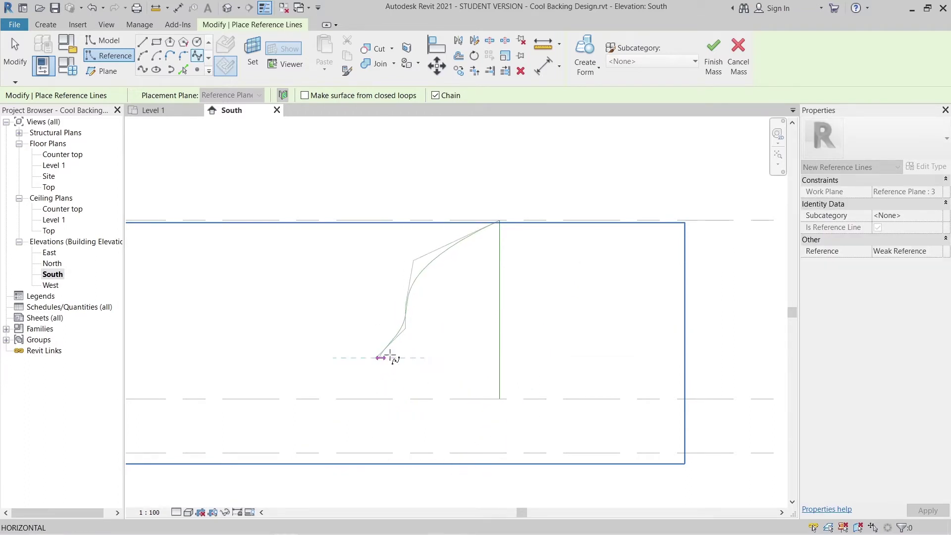
key(Escape)
scroll(389, 357, down, 2)
middle_drag(220, 231, 323, 211)
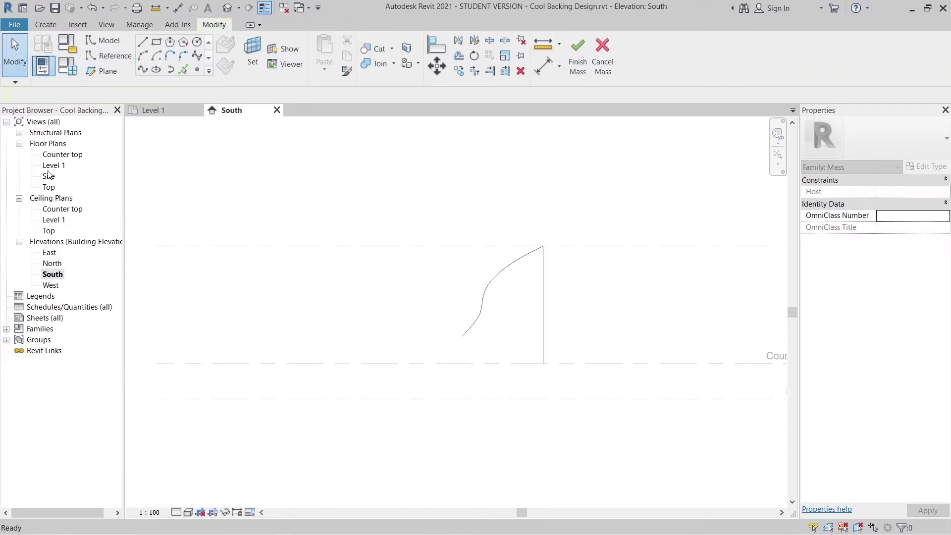
In the Site plan, move one reference line onto a plane endpoint with Constrain off.
double_click(49, 176)
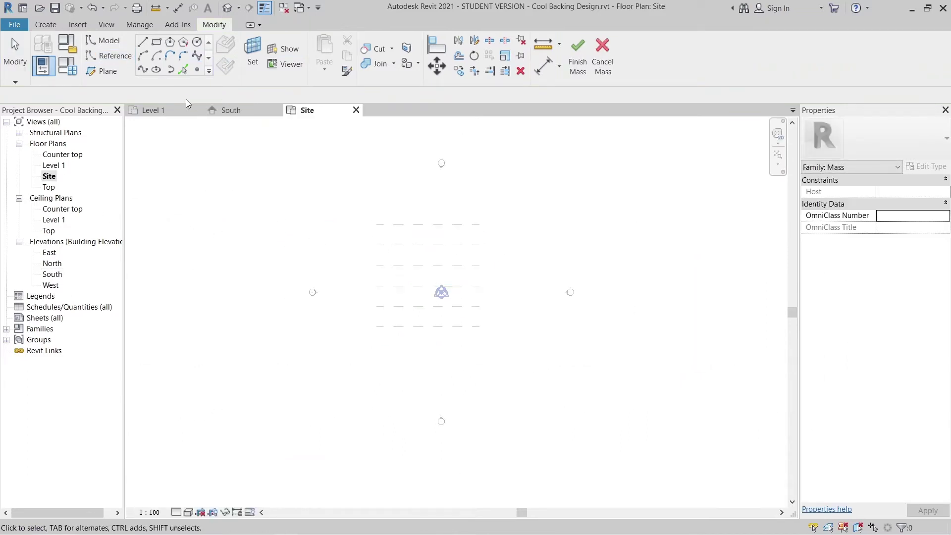
click(197, 110)
scroll(431, 312, up, 5)
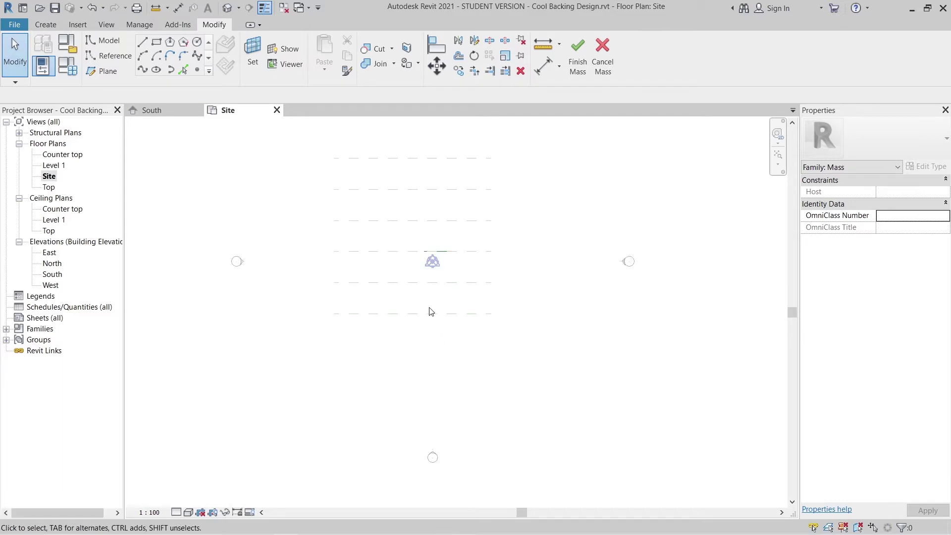
mouse_move(467, 312)
middle_down()
mouse_move(455, 245)
mouse_move(438, 251)
mouse_move(446, 287)
middle_up()
click(447, 287)
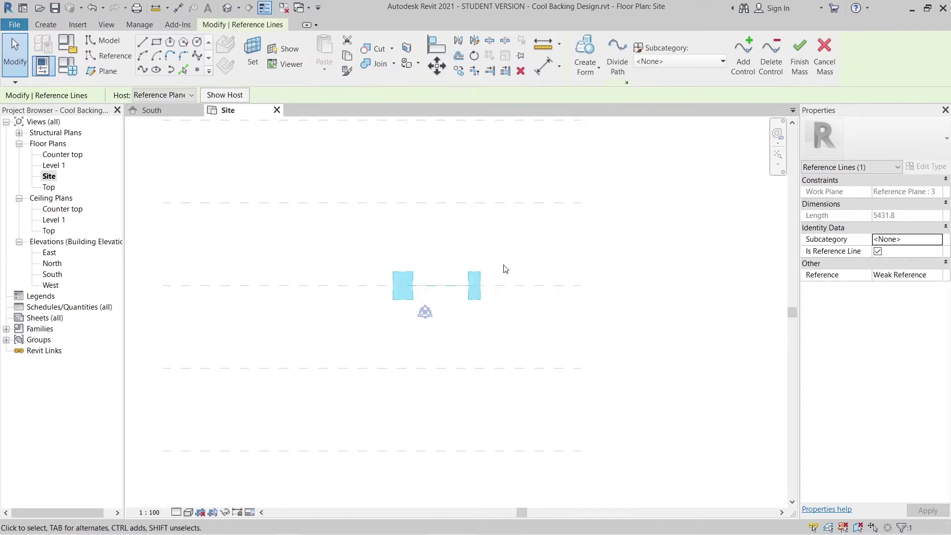
key(m)
key(v)
click(582, 285)
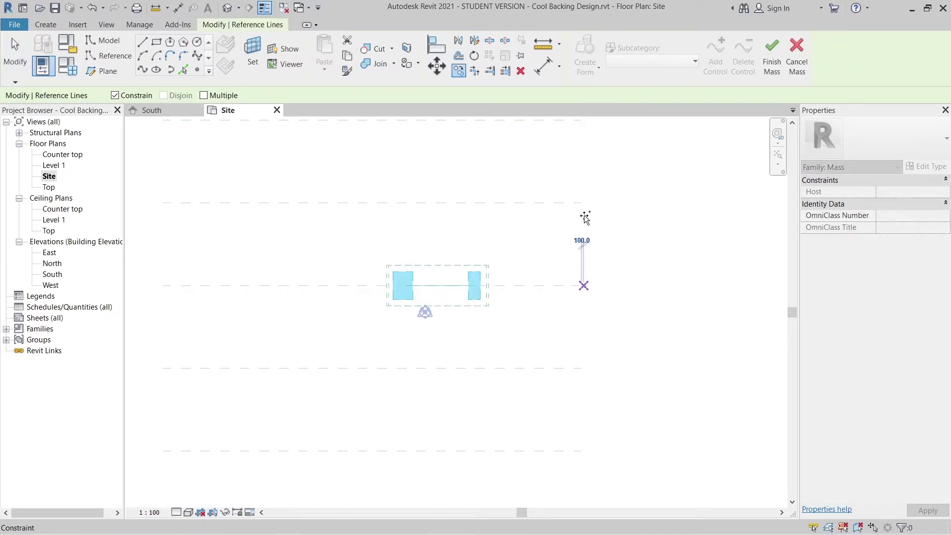
click(117, 96)
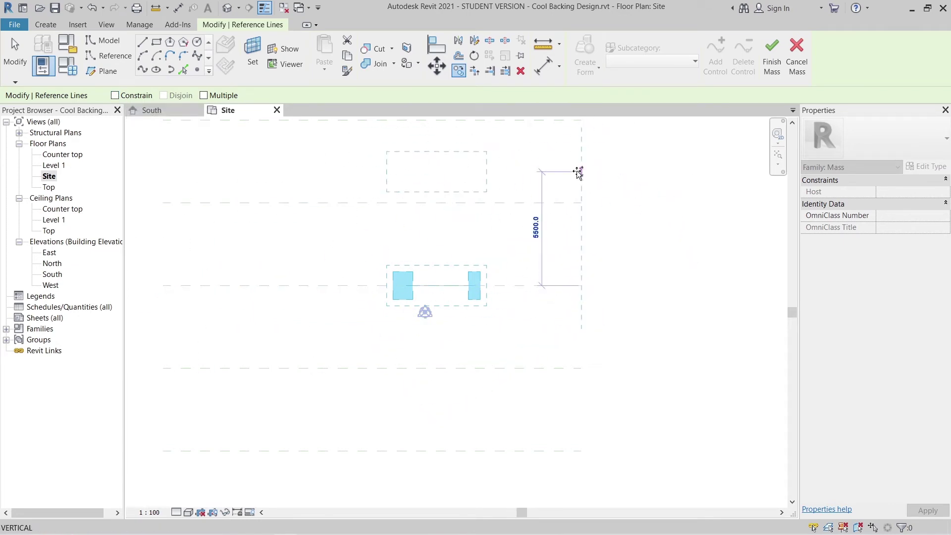
click(583, 204)
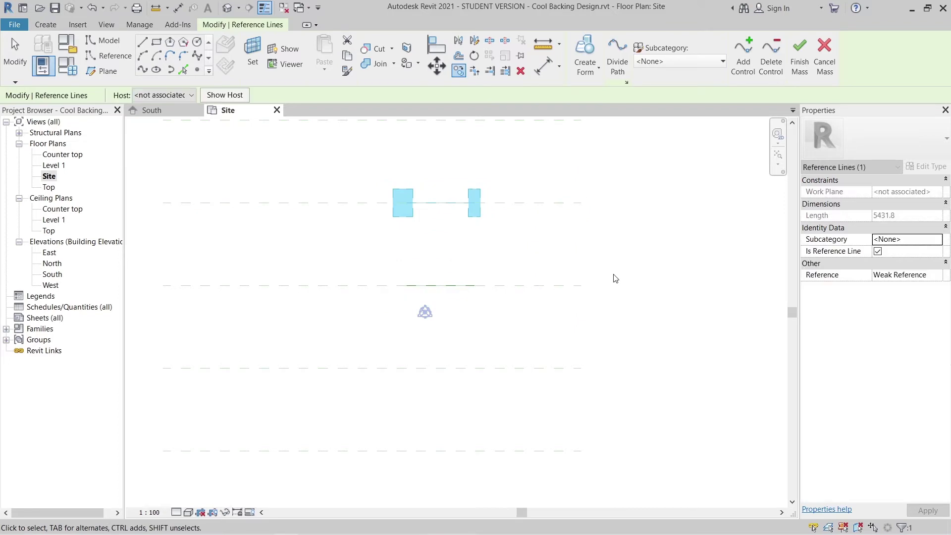
Move the pair of reference lines together up onto the upper reference plane endpoints.
drag(426, 286, 630, 421)
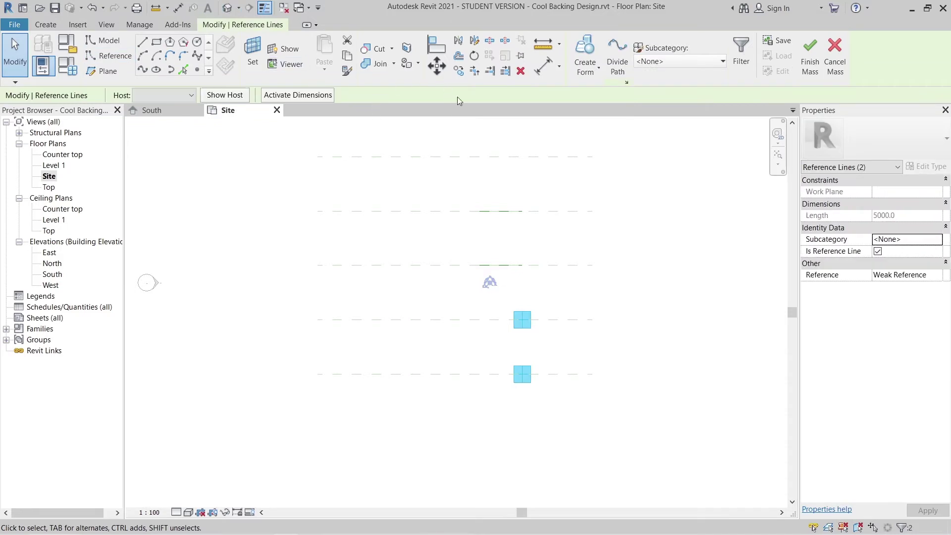
click(458, 71)
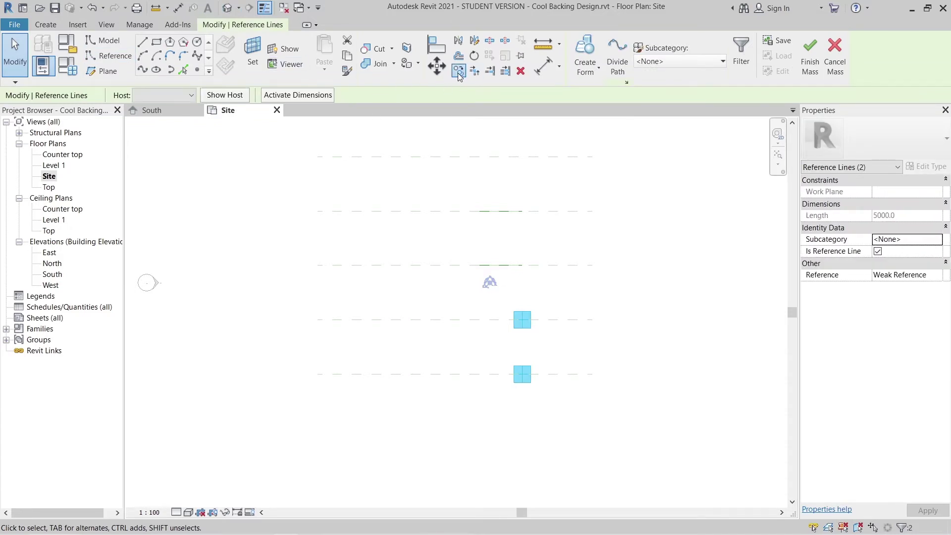
click(593, 374)
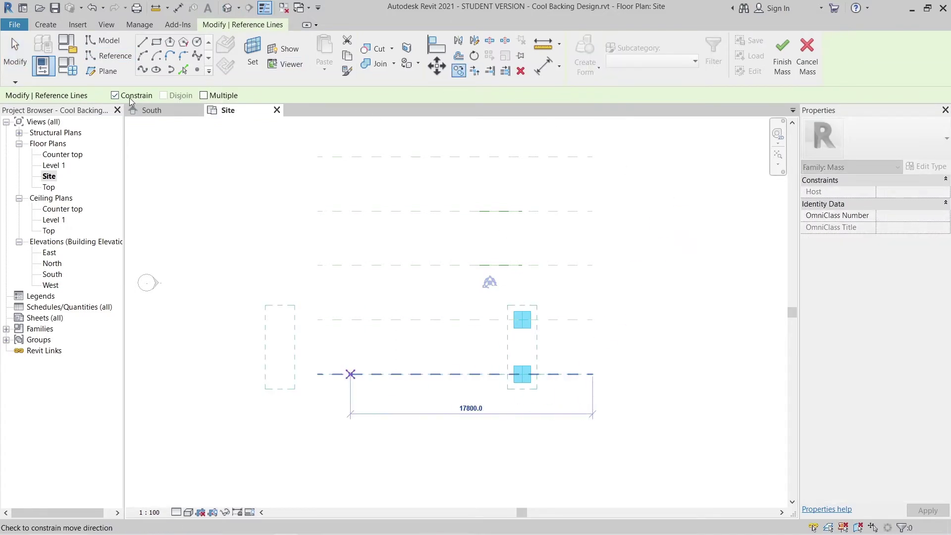
middle_drag(594, 187, 594, 297)
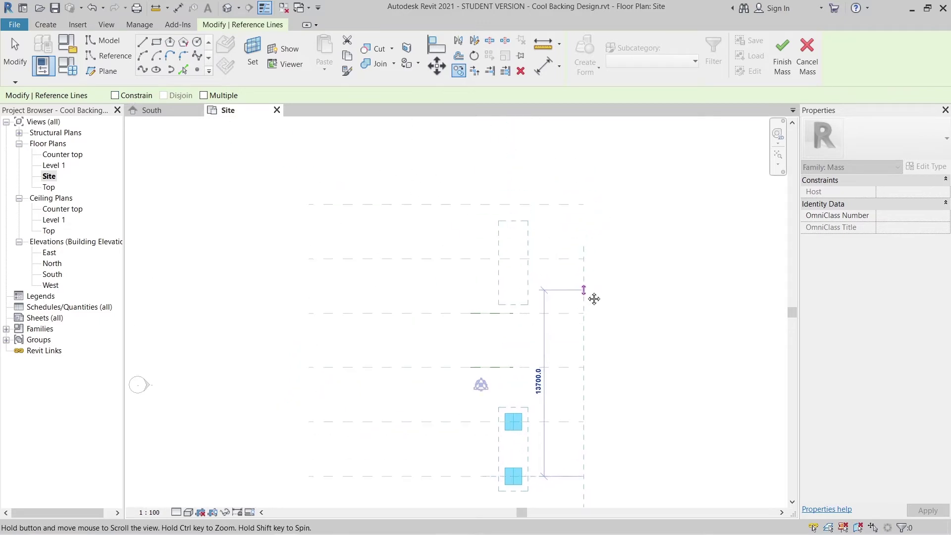
click(584, 263)
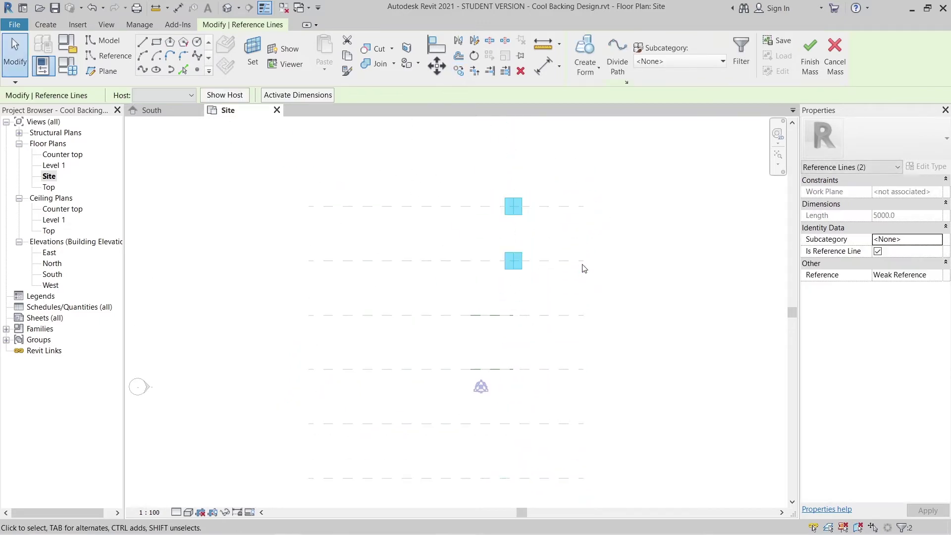
key(Escape)
In the default 3D view, loft all six reference lines into one solid form.
scroll(473, 217, down, 2)
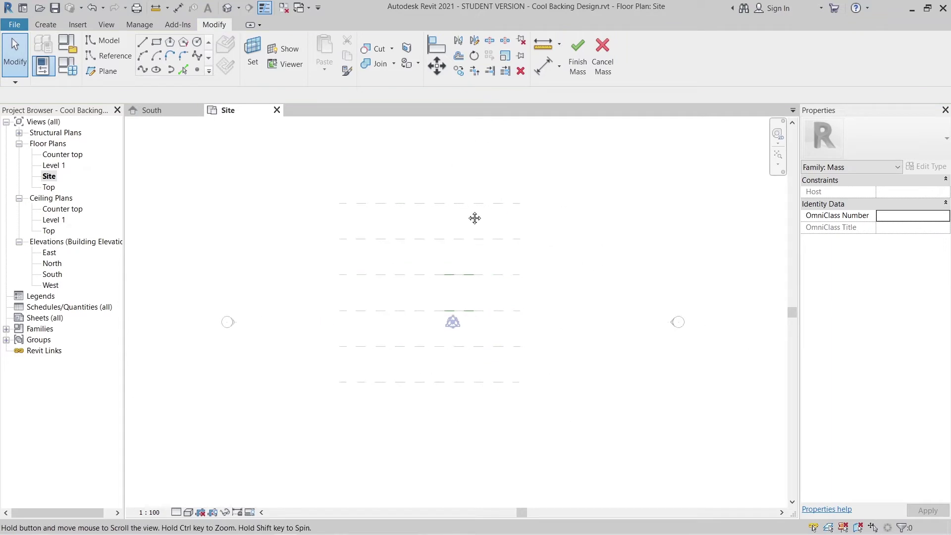
click(227, 8)
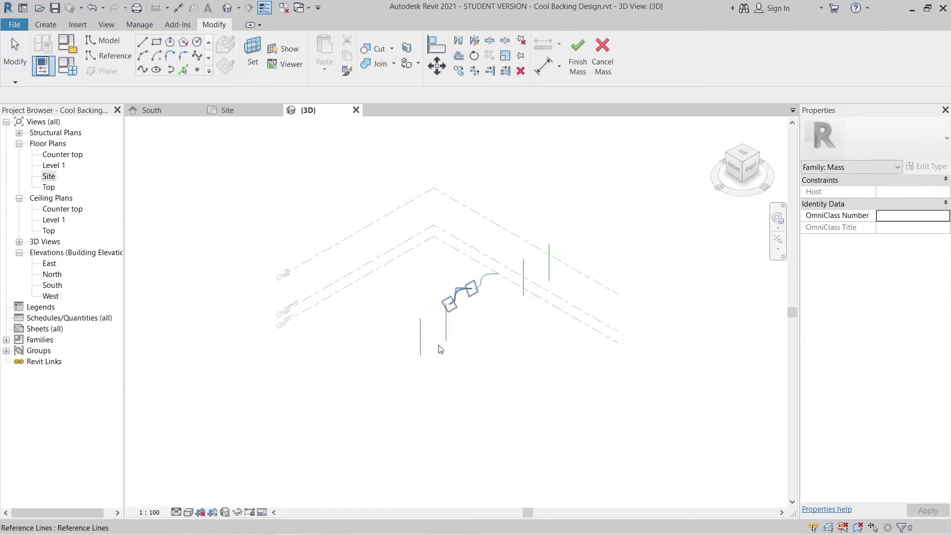
shift+middle_drag(485, 371, 500, 361)
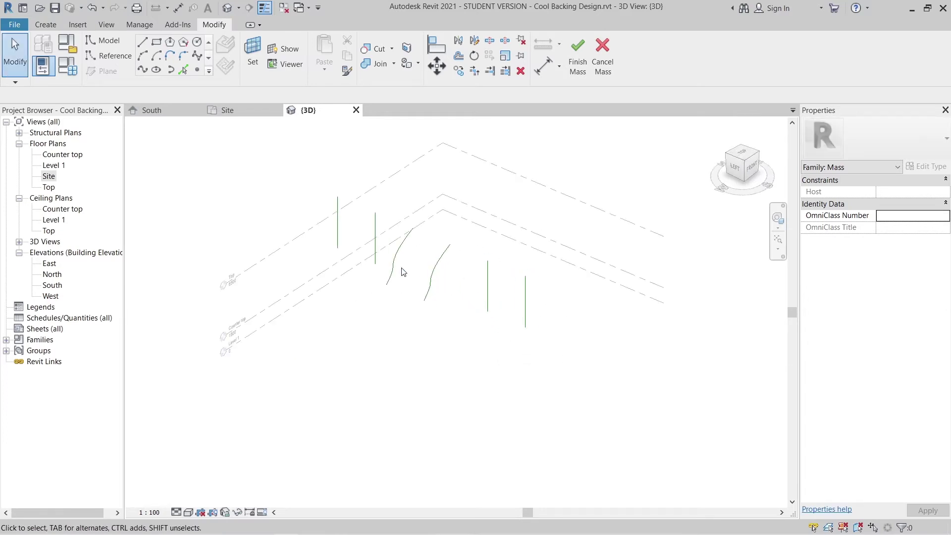
middle_drag(347, 238, 374, 370)
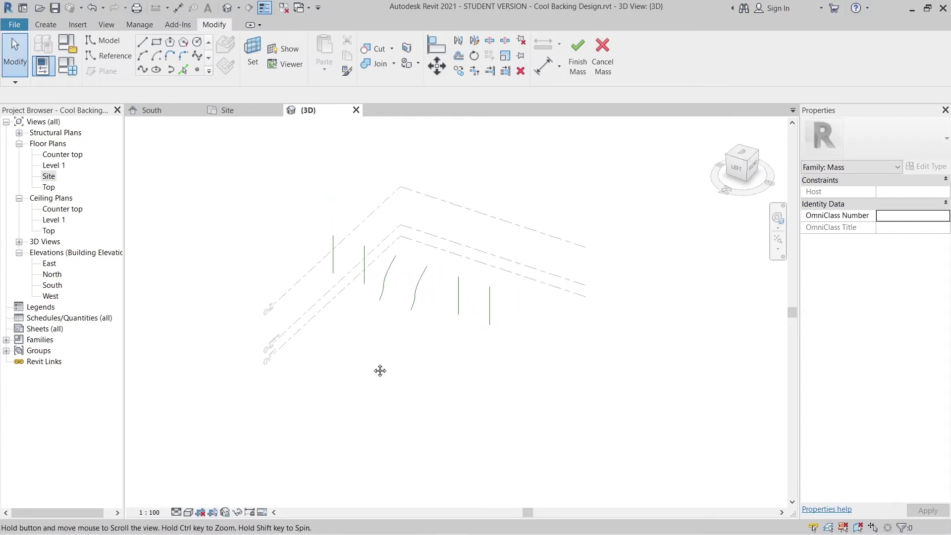
drag(588, 425, 281, 184)
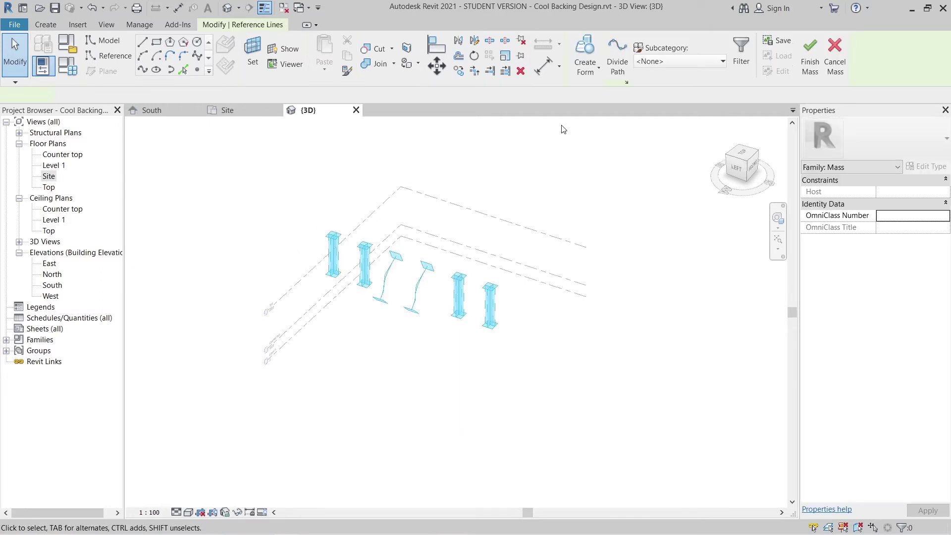
click(592, 72)
click(585, 88)
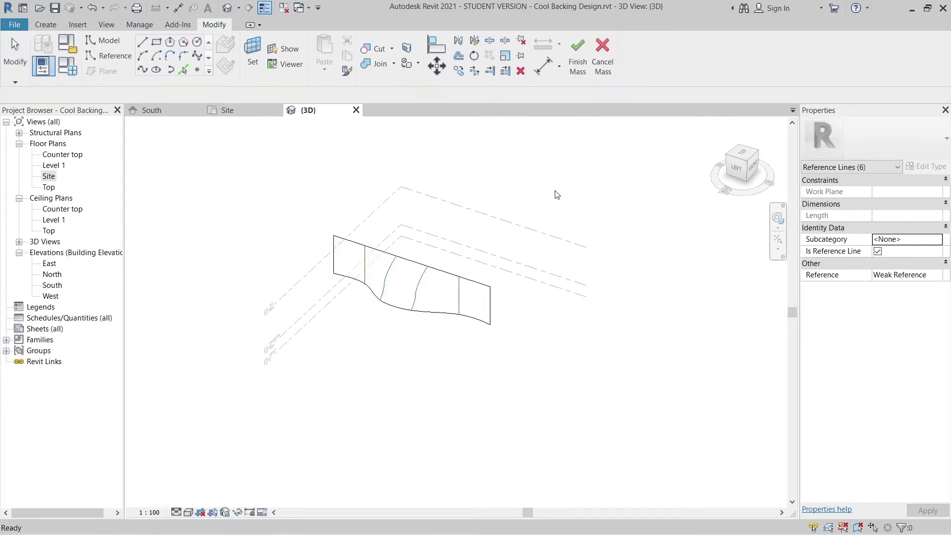
Divide the wavy form's surface with a Fixed Number U grid of 50 and V grid None.
click(447, 277)
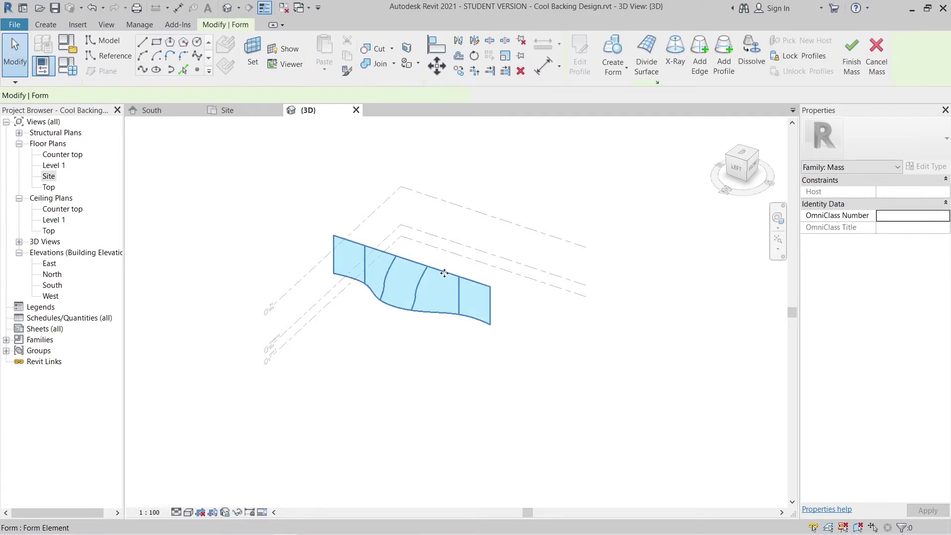
click(644, 54)
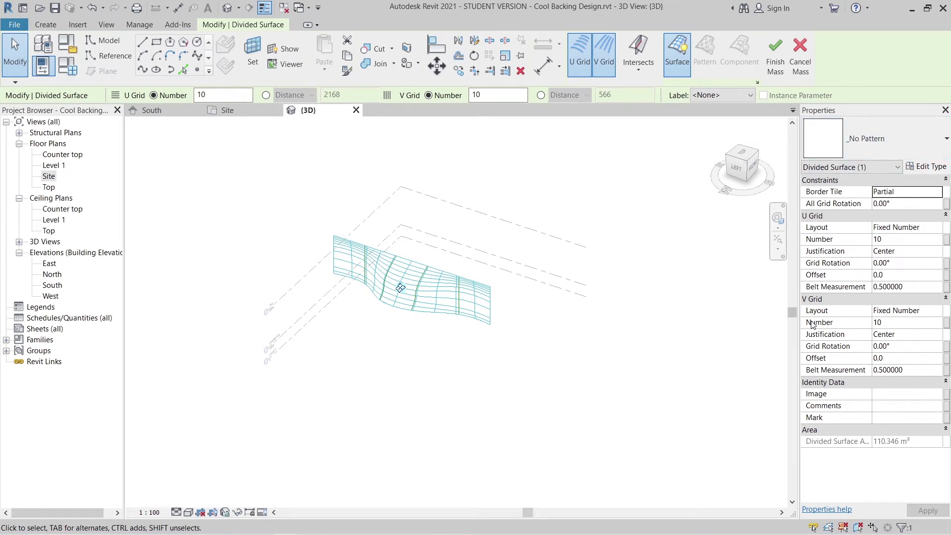
scroll(429, 333, up, 3)
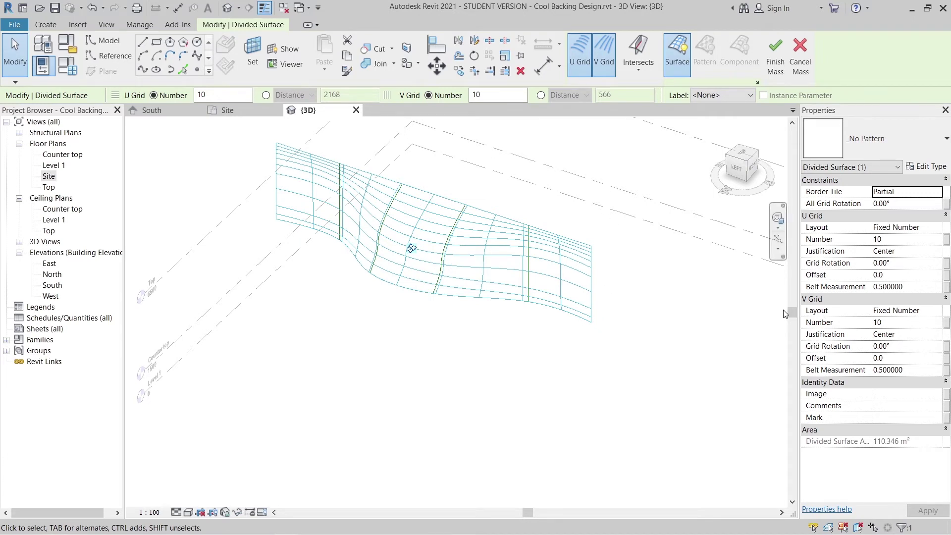
click(934, 313)
click(937, 310)
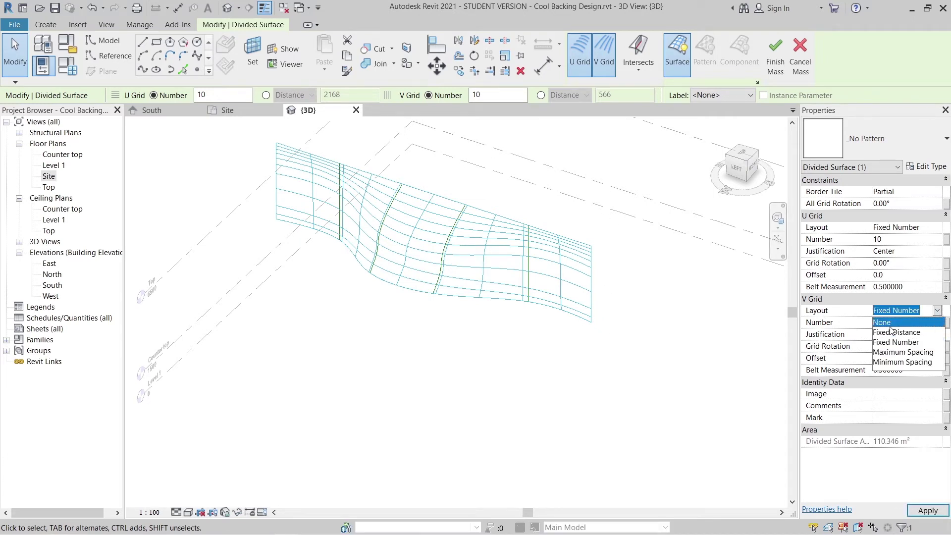
click(887, 321)
click(938, 228)
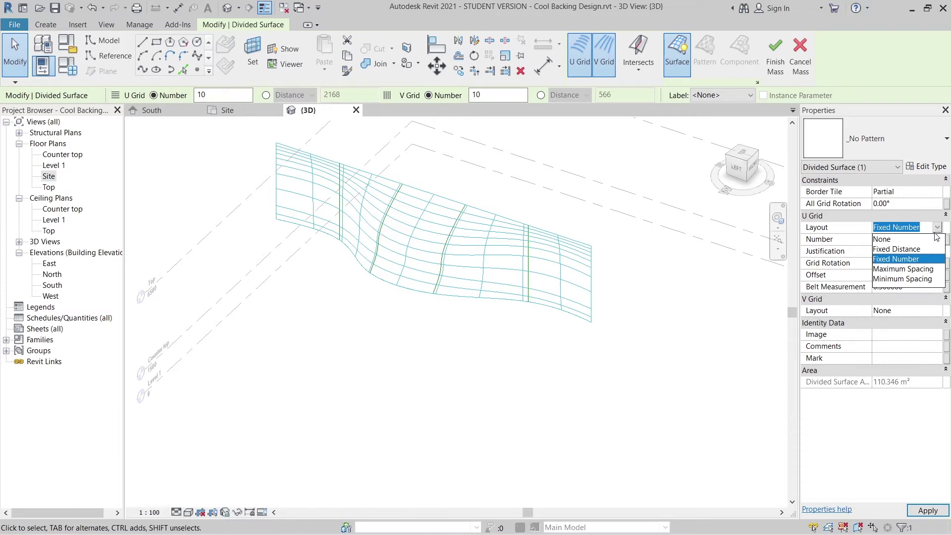
click(924, 263)
click(900, 241)
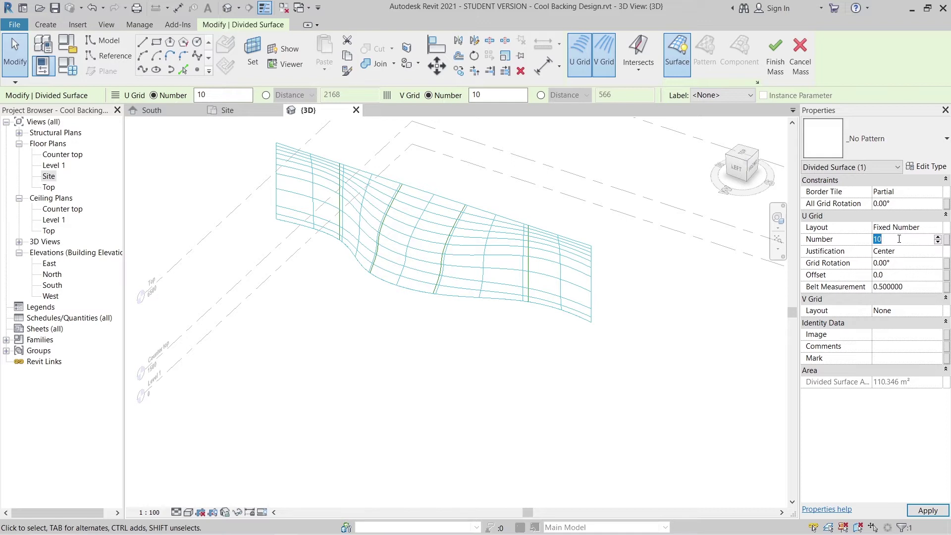
click(928, 510)
middle_drag(415, 352, 601, 382)
middle_drag(411, 276, 529, 278)
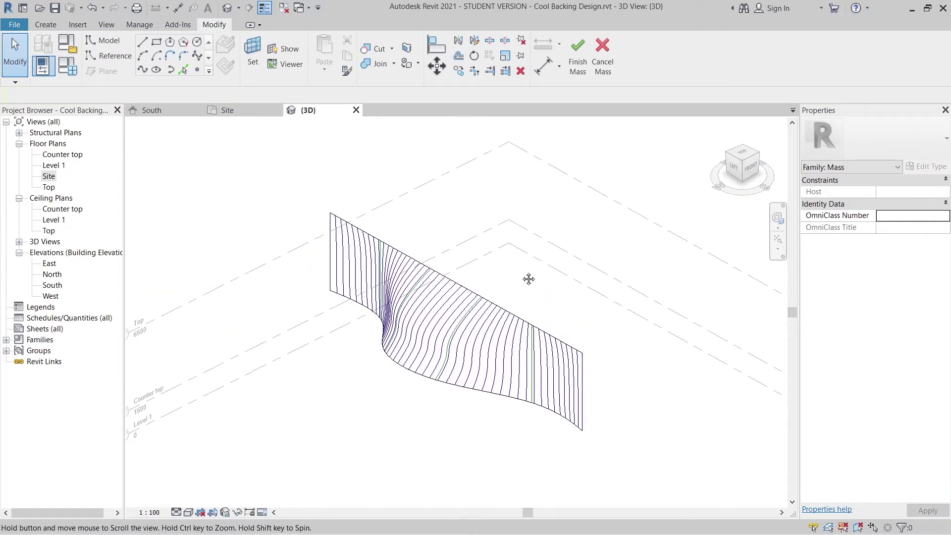
Turn on Nodes in the divided surface's Surface Representation and orbit to inspect them.
click(502, 326)
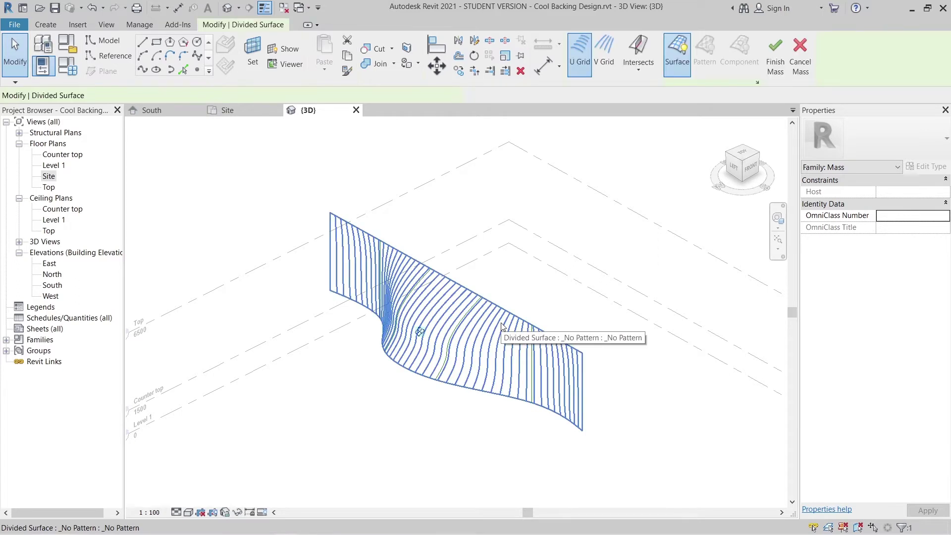
click(757, 82)
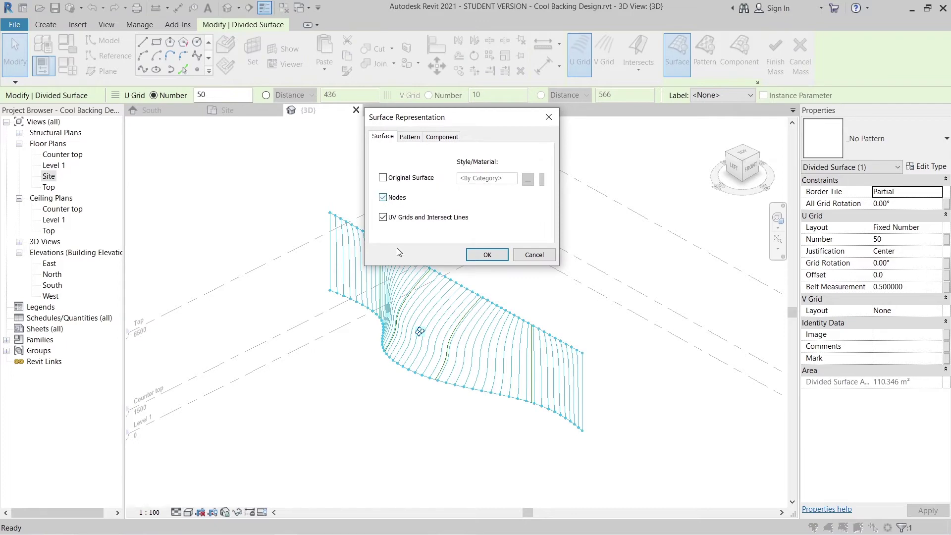
click(485, 254)
scroll(594, 446, up, 4)
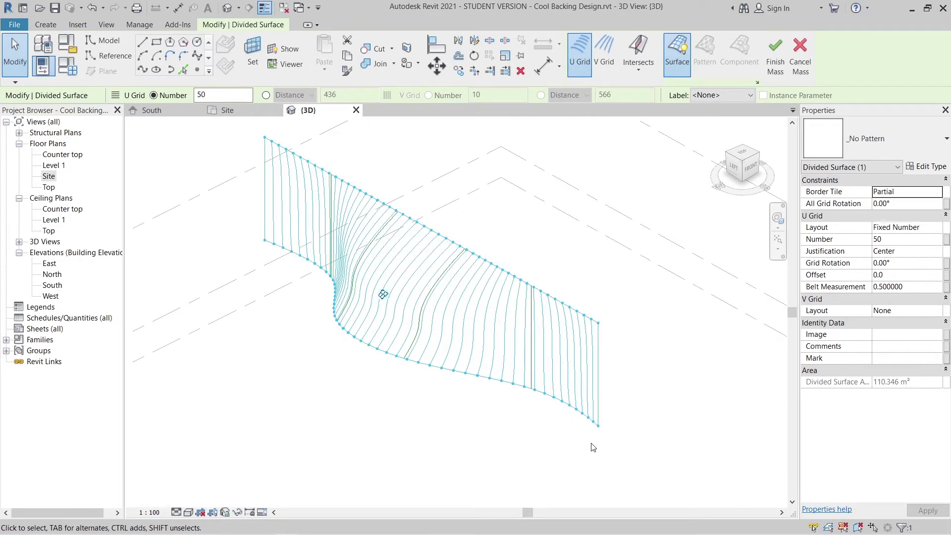
scroll(639, 298, down, 4)
shift+middle_drag(596, 354, 264, 390)
shift+middle_drag(402, 422, 436, 411)
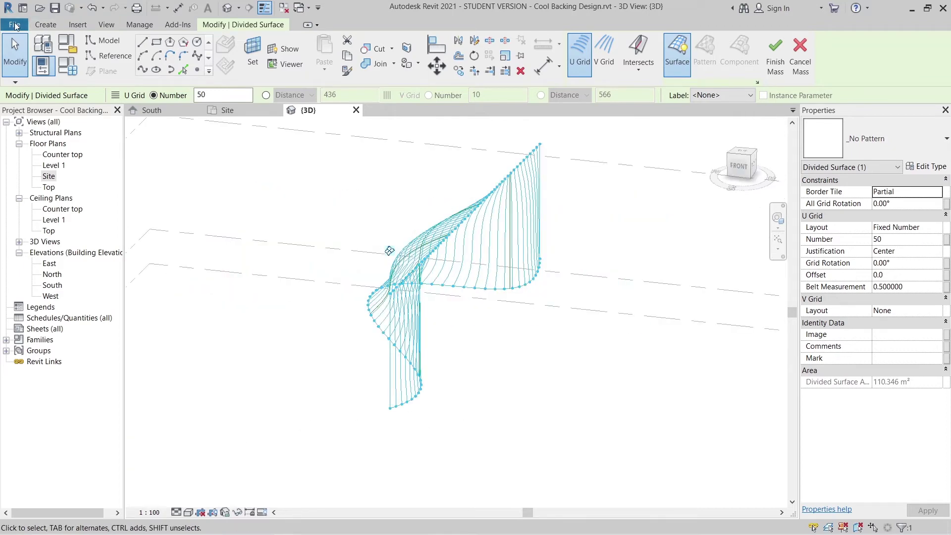
Create a new family from the English Metric Generic Model Adaptive.rft template.
click(15, 25)
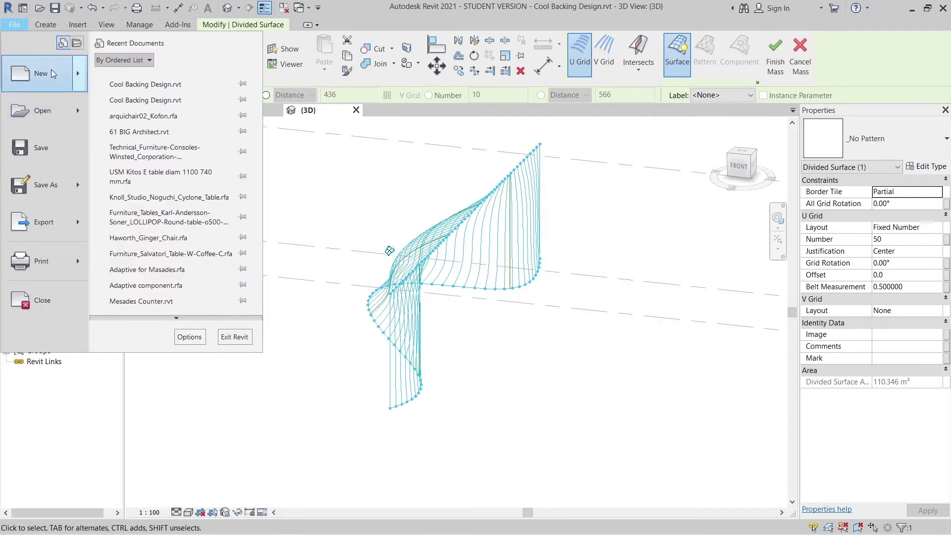
mouse_move(53, 74)
click(115, 105)
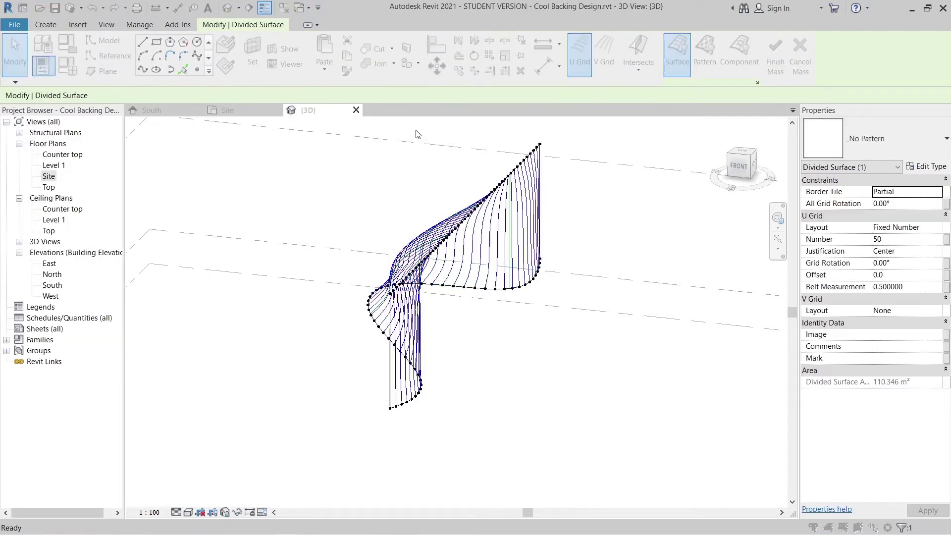
double_click(426, 124)
scroll(739, 154, down, 1)
drag(738, 154, 749, 213)
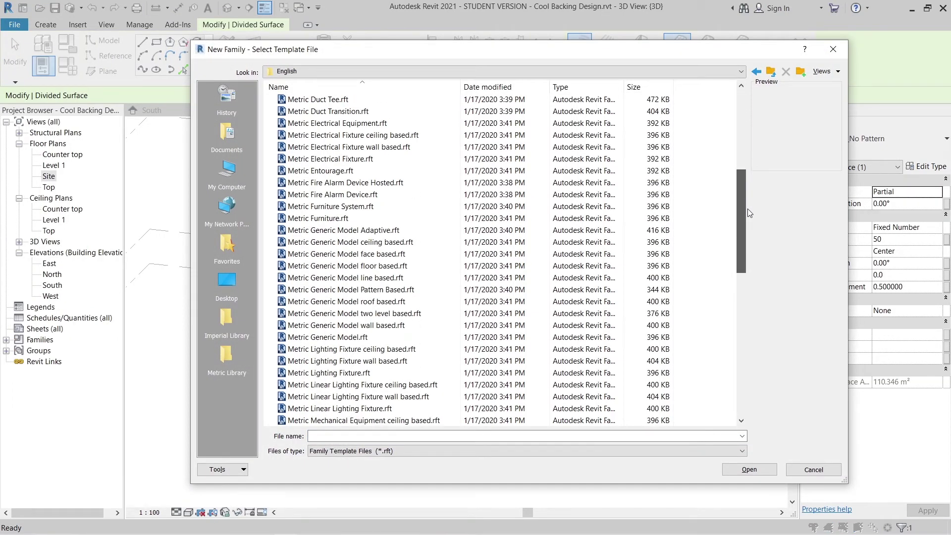
double_click(429, 229)
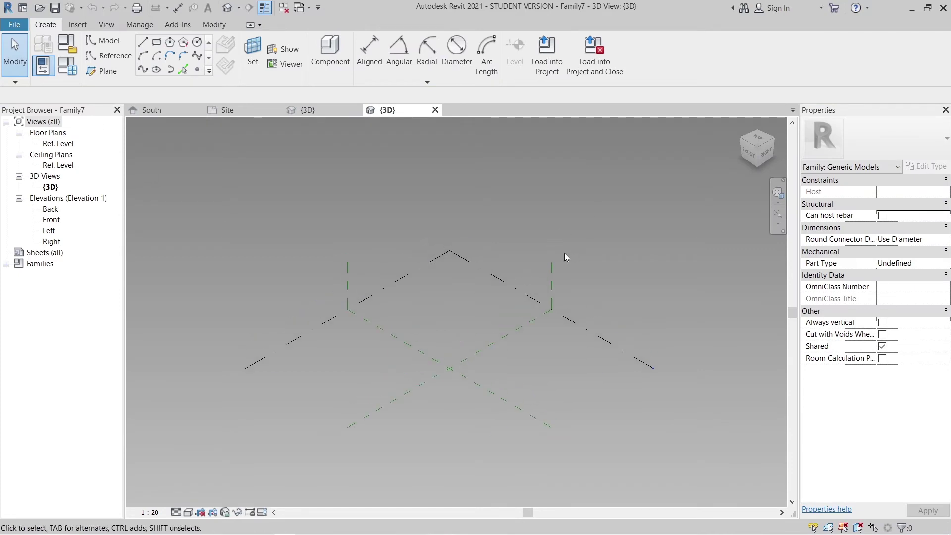
Place a reference point at the reference plane intersection and make it adaptive point 1.
click(116, 58)
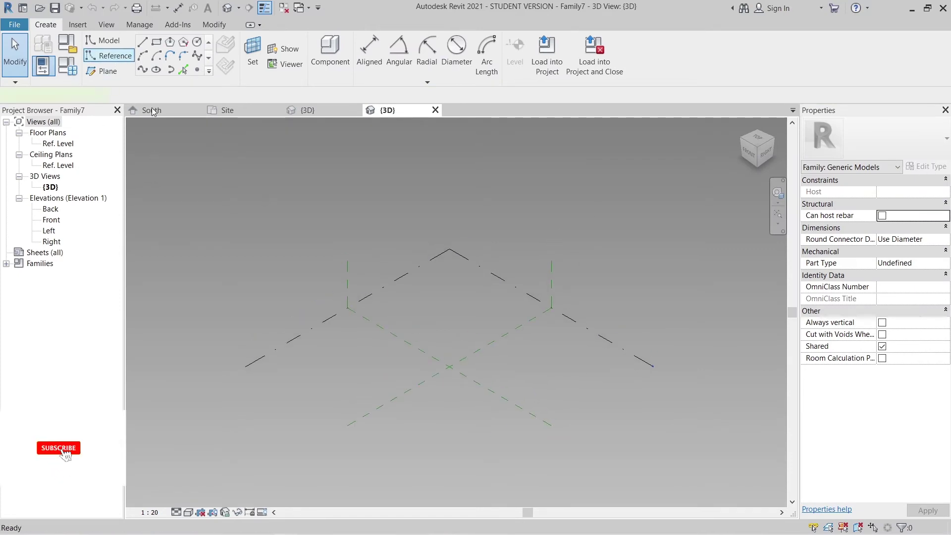
click(197, 71)
scroll(443, 414, up, 2)
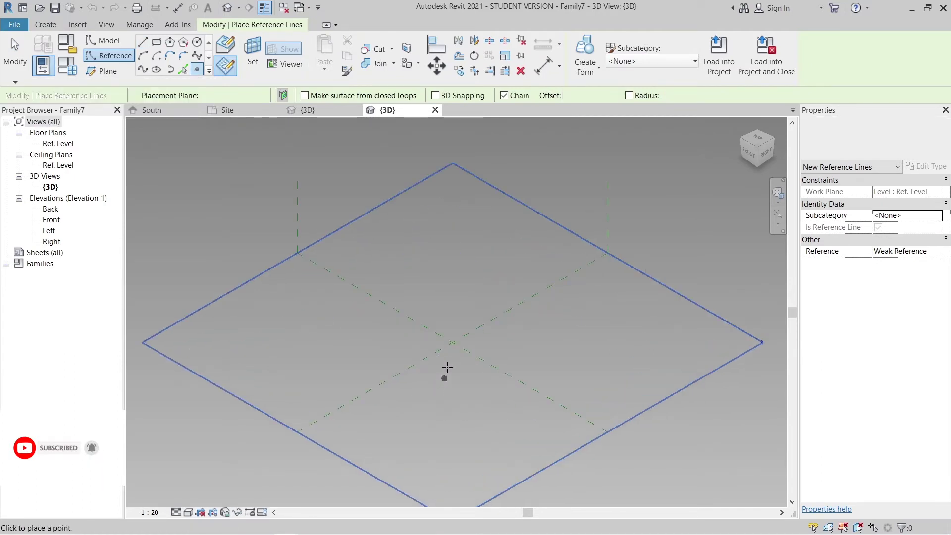
click(451, 343)
key(Escape)
key(Escape)
scroll(457, 374, up, 2)
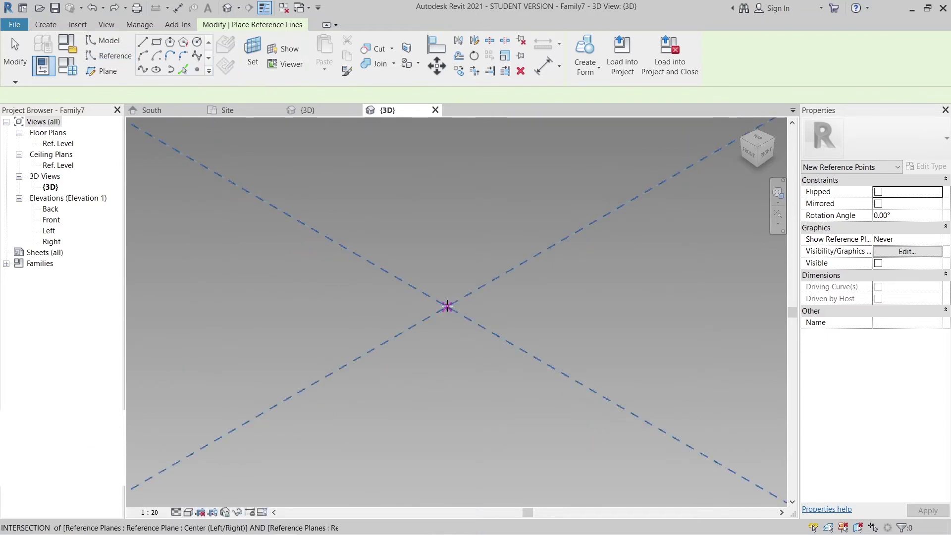
key(Return)
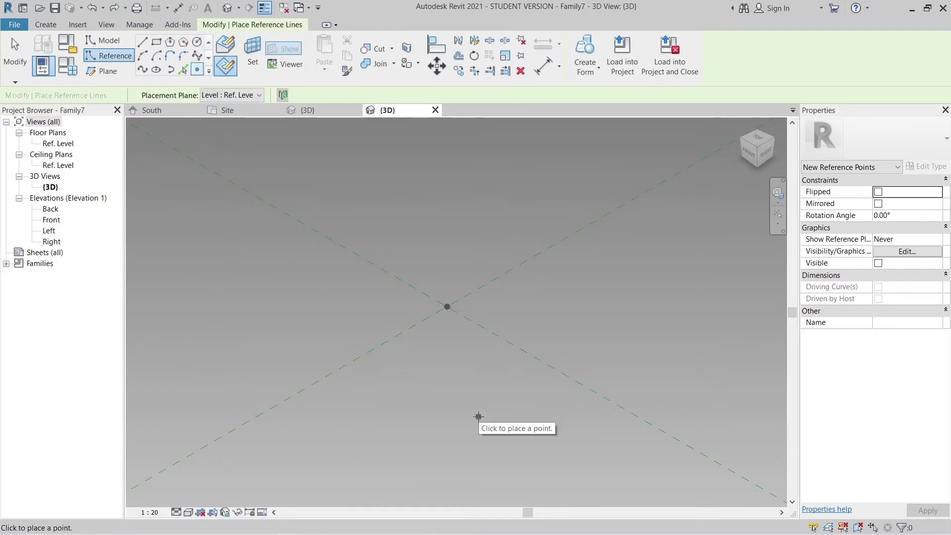
key(Escape)
key(Escape)
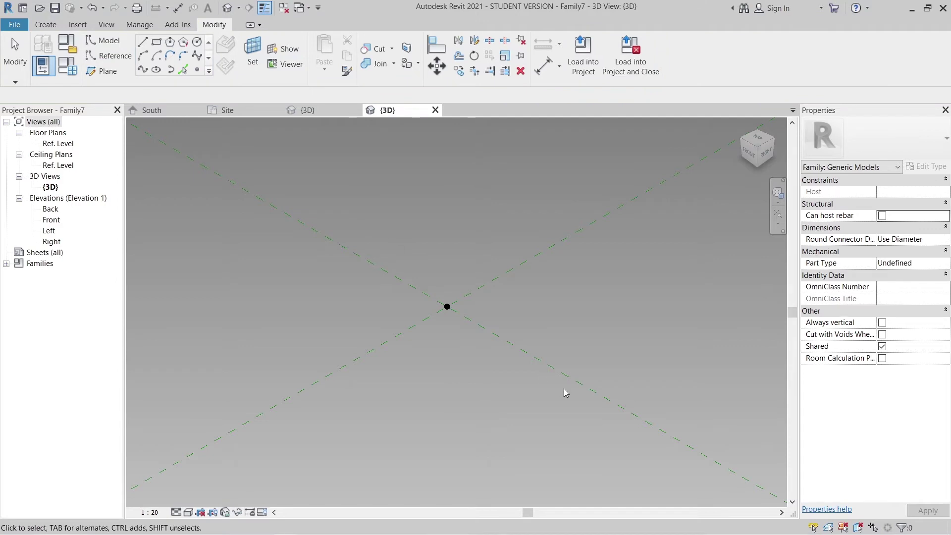
drag(399, 237, 516, 370)
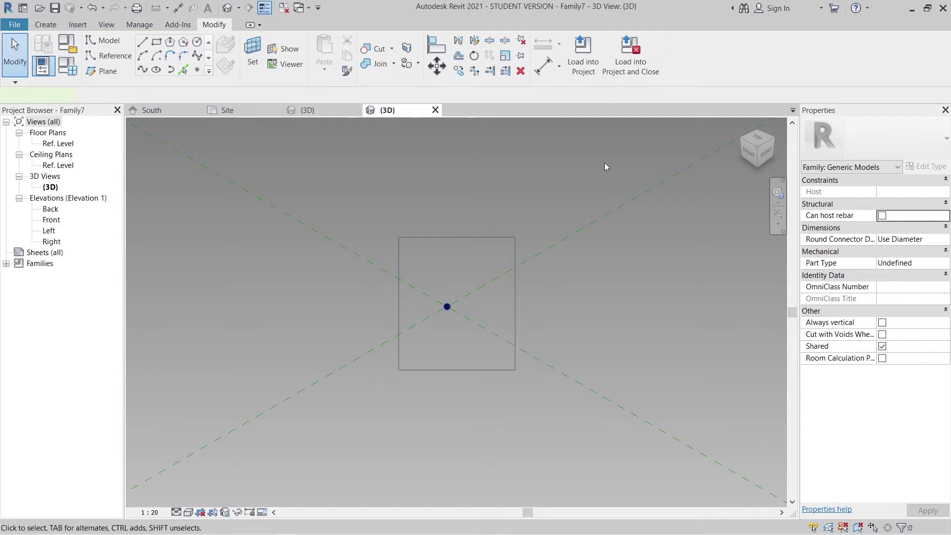
click(631, 55)
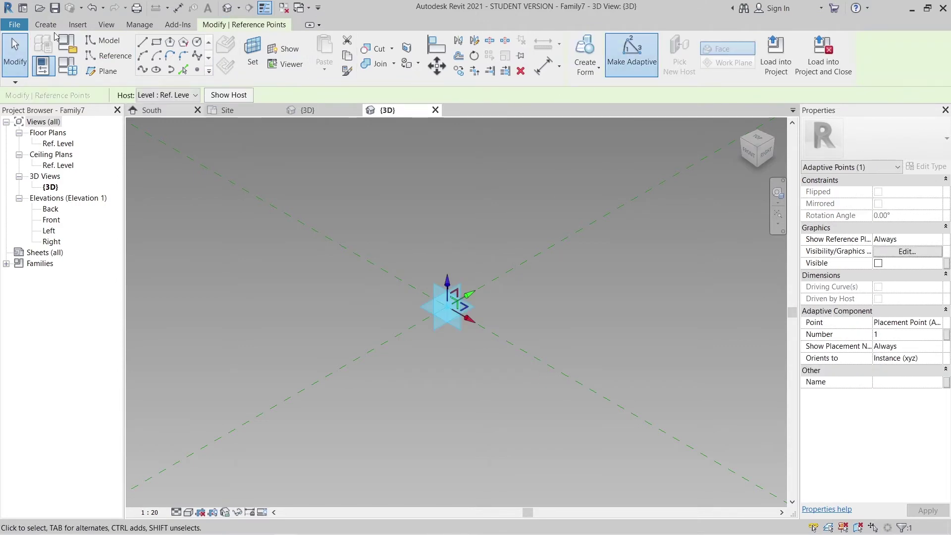
middle_drag(501, 245, 508, 305)
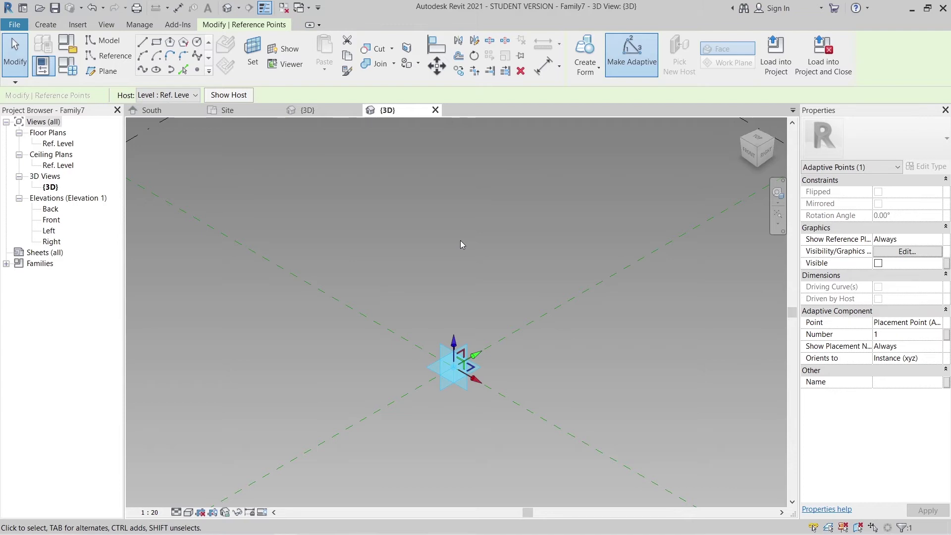
Set Center (Left/Right) as the work plane and draw a model-line rectangle.
click(251, 55)
click(477, 357)
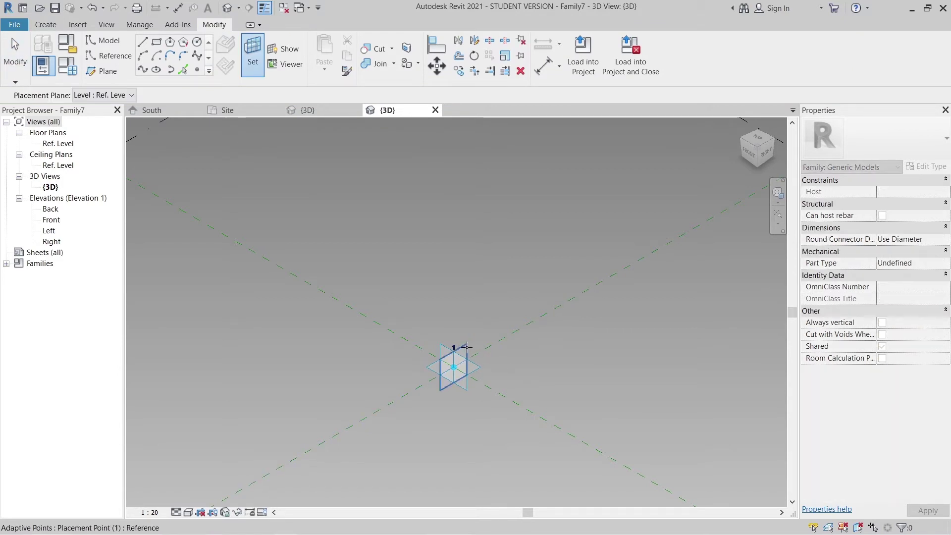
key(Escape)
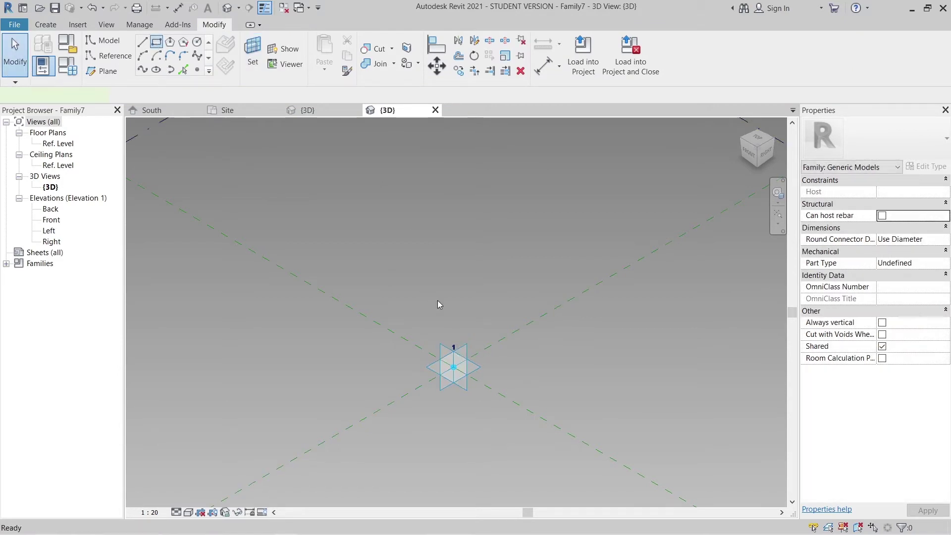
key(l)
key(i)
click(467, 322)
click(419, 274)
key(Escape)
key(Escape)
Align the rectangle's bottom edge to the adaptive point and lock it.
key(a)
key(l)
scroll(451, 407, up, 3)
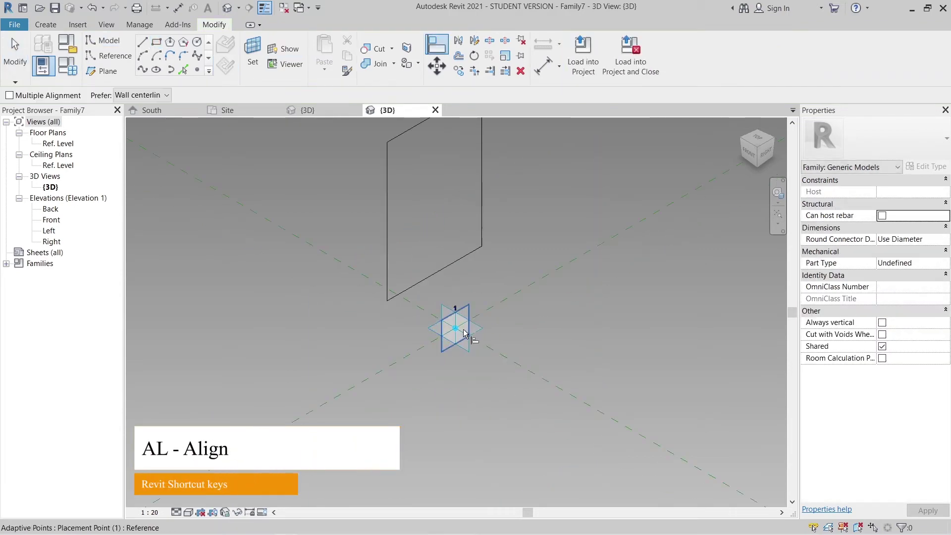
click(457, 329)
click(450, 266)
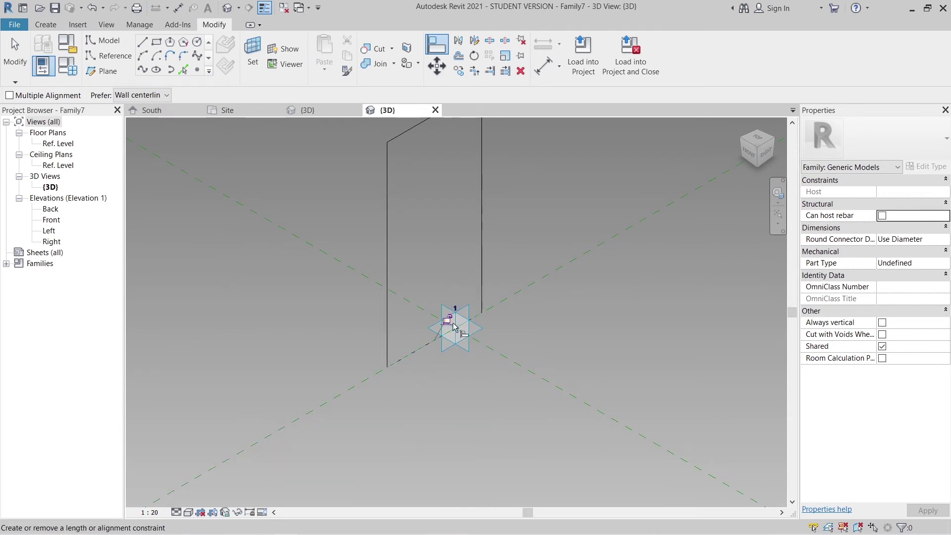
middle_drag(452, 384, 461, 418)
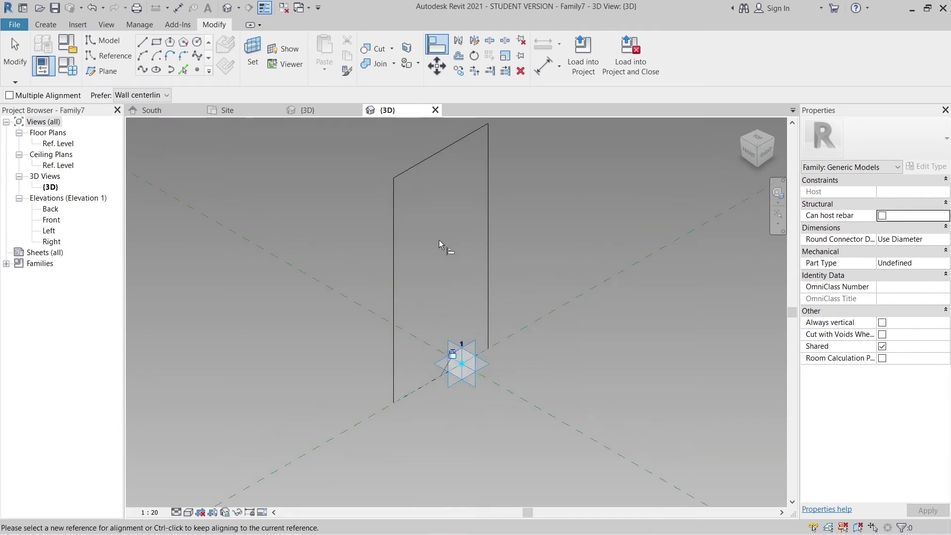
middle_drag(446, 255, 447, 282)
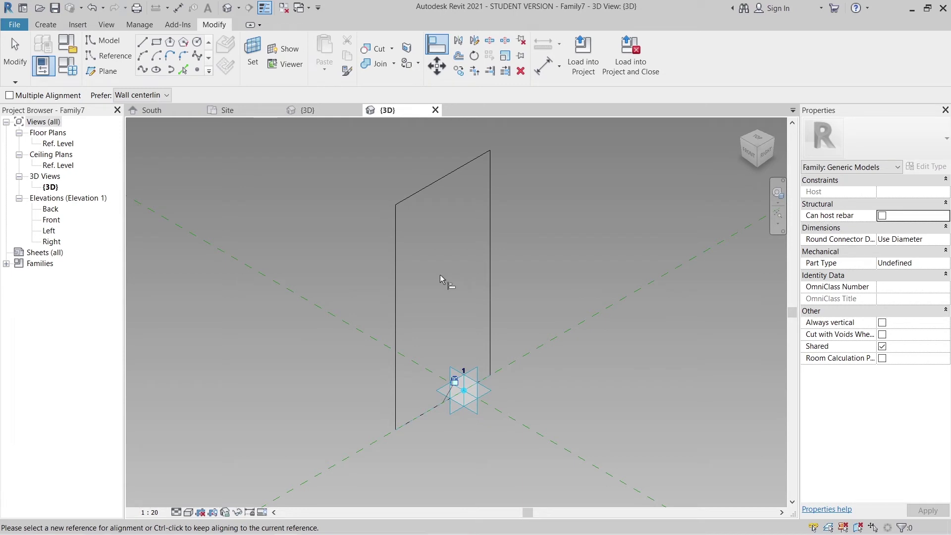
key(Escape)
key(Escape)
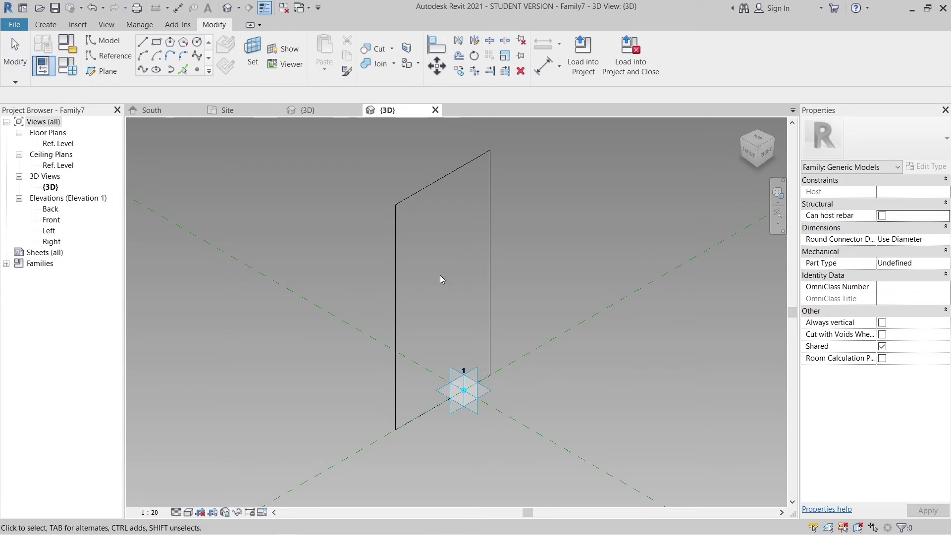
key(d)
key(i)
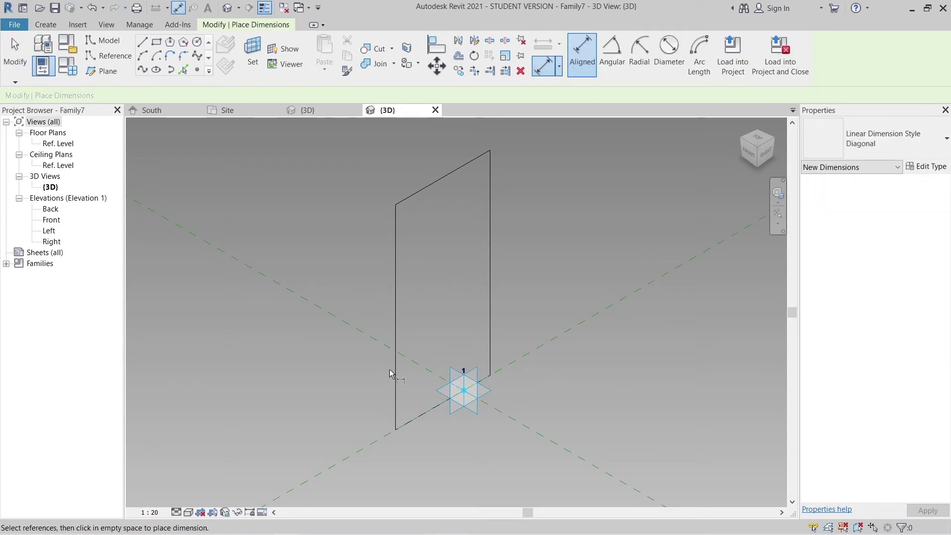
Add an EQ dimension, a 1110 width dimension and a 4118 height dimension to the rectangle.
click(486, 302)
click(446, 301)
click(443, 290)
click(438, 287)
click(490, 250)
click(527, 224)
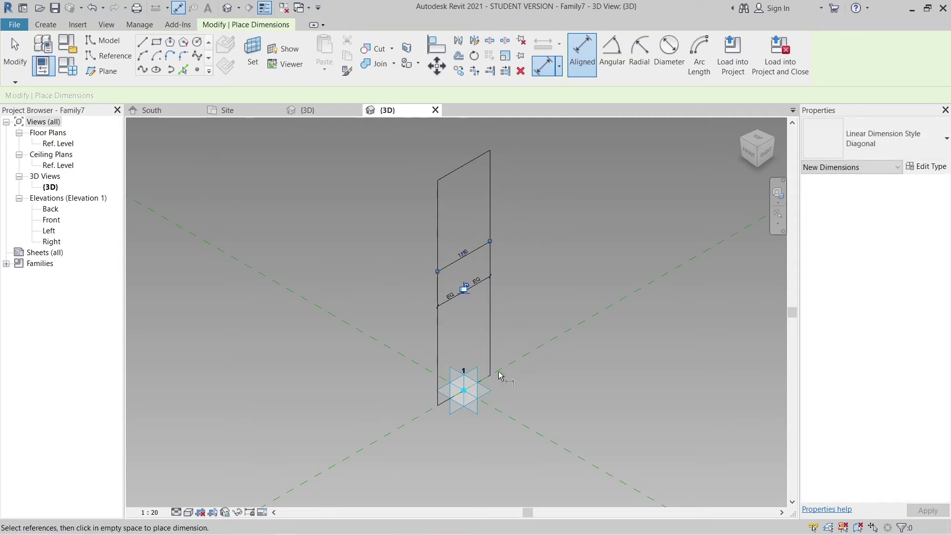
click(488, 377)
click(463, 167)
click(367, 201)
key(Escape)
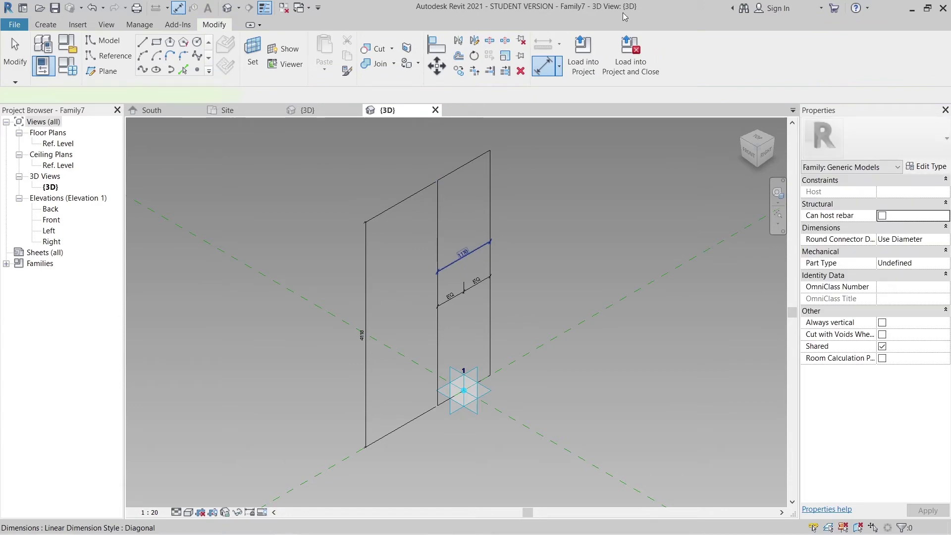
Label the 1110 width dimension with a new parameter W.
click(699, 53)
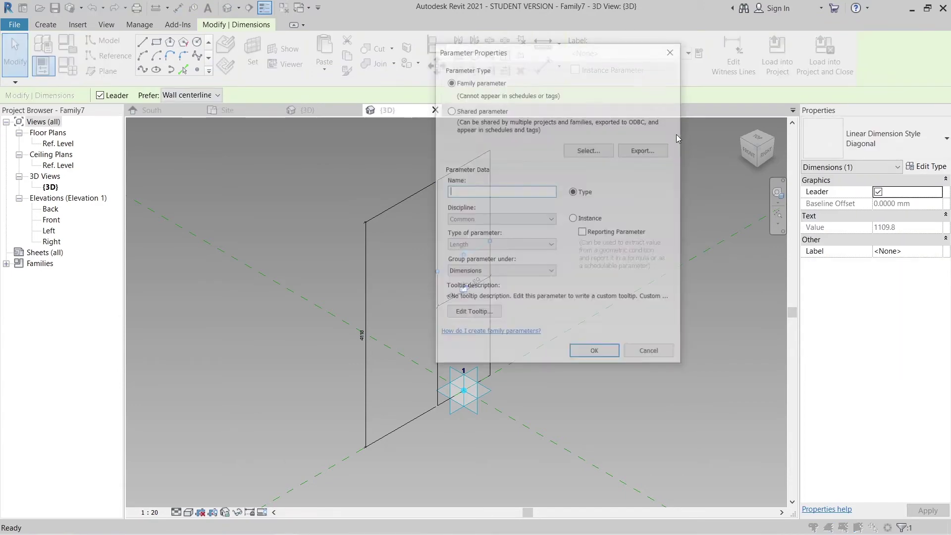
text(W)
key(Return)
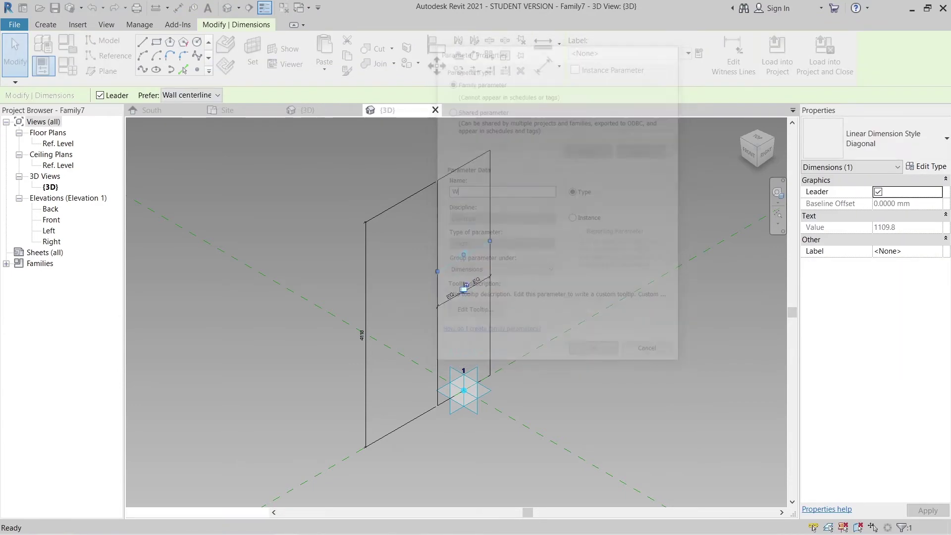
Delete the 4118 dimension, the extra left lines and the top line.
click(365, 303)
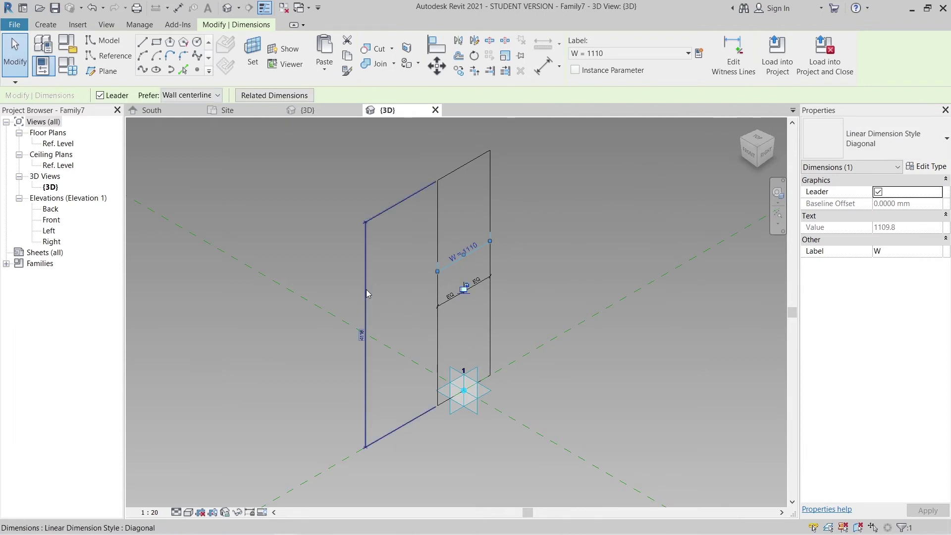
click(615, 199)
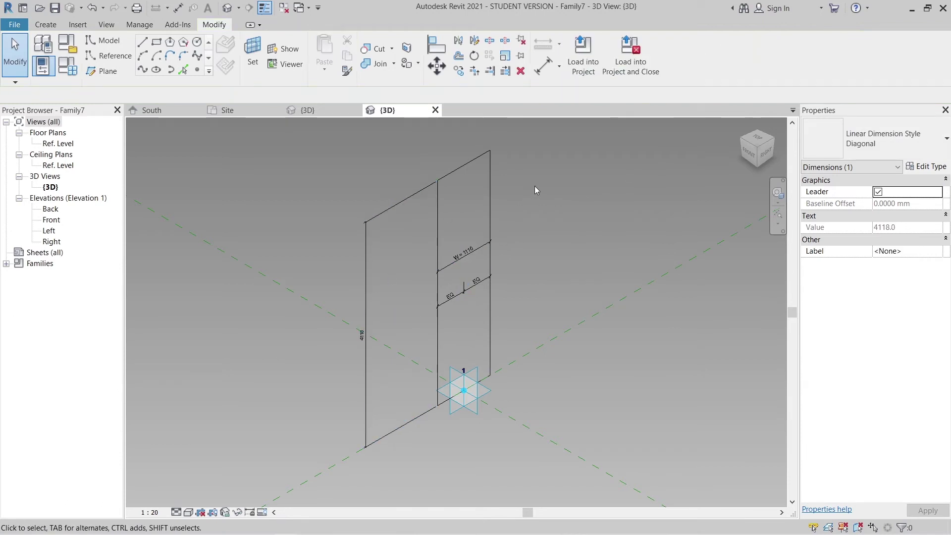
click(547, 193)
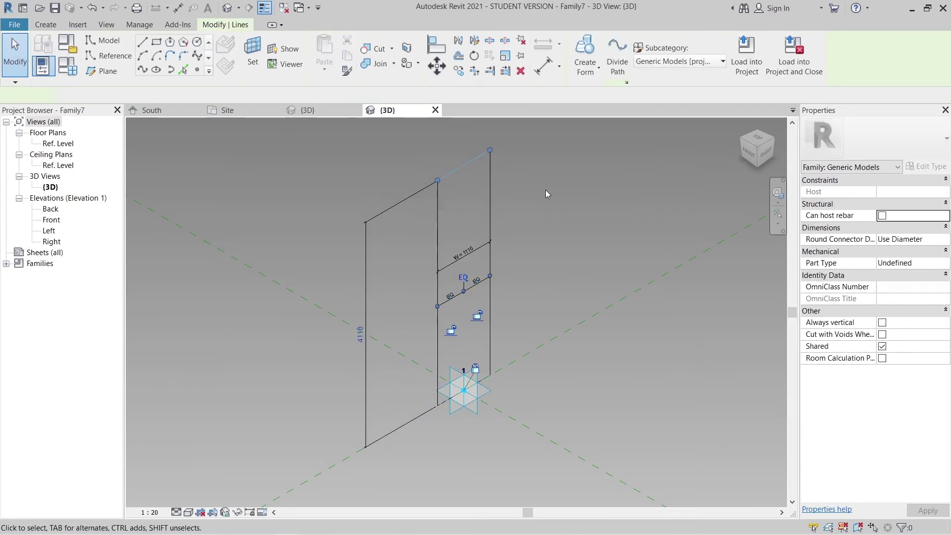
key(Delete)
middle_drag(552, 193, 543, 208)
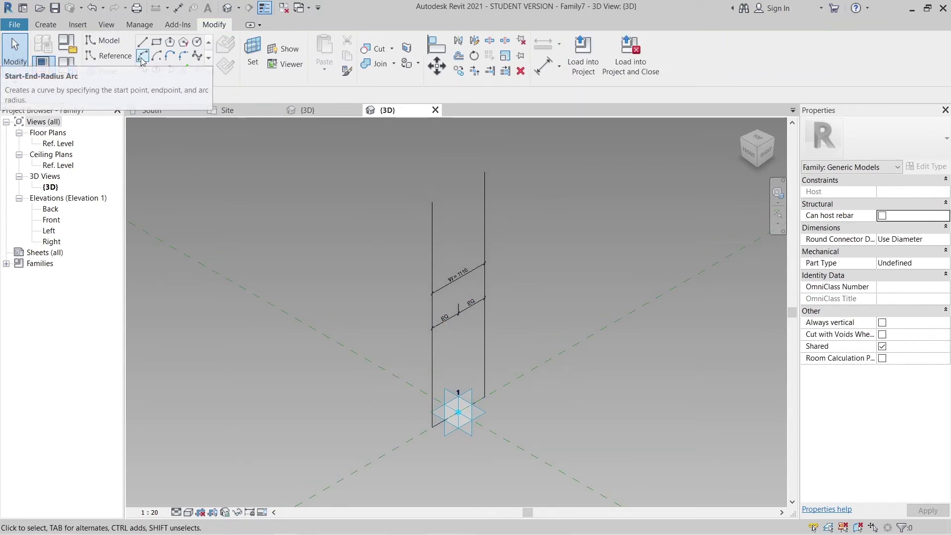
Join the tops of the two vertical fin lines with a start-end-radius model-line arc.
click(142, 58)
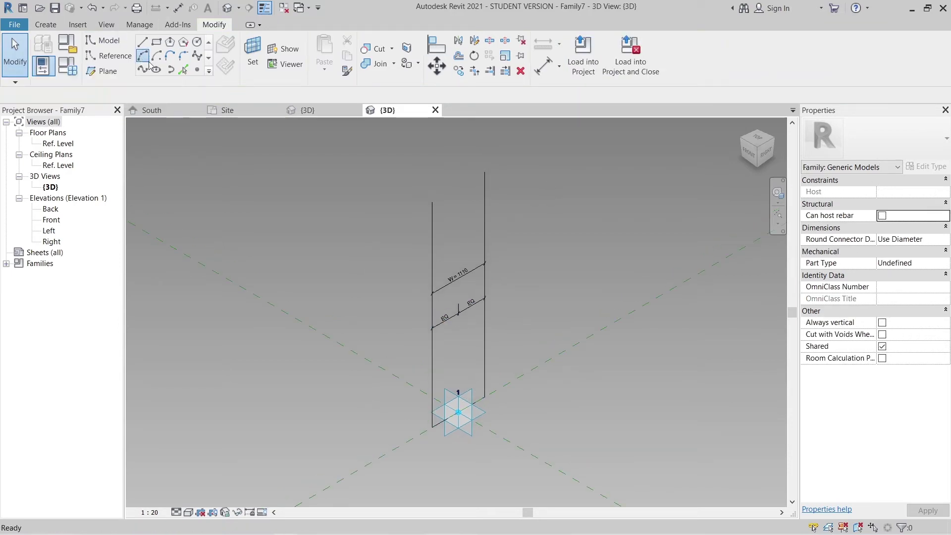
click(432, 202)
click(485, 174)
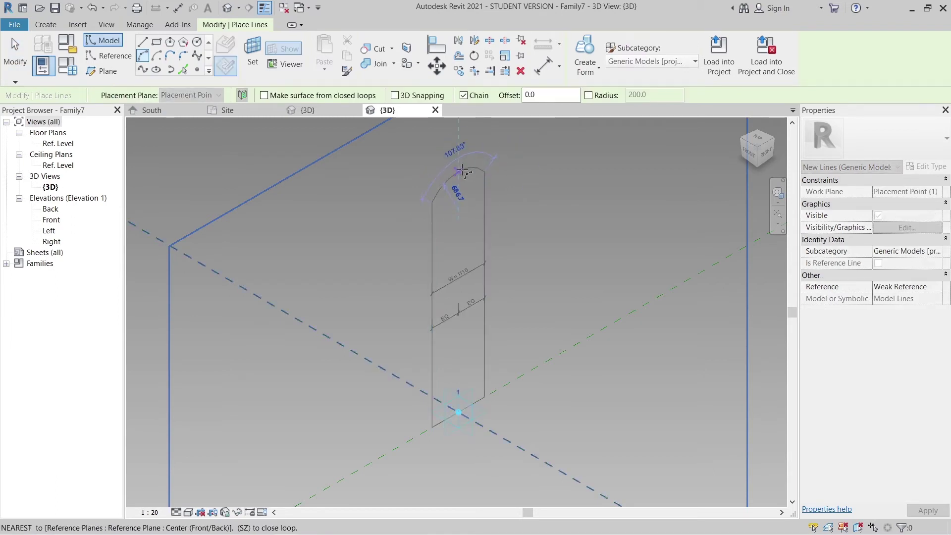
click(458, 160)
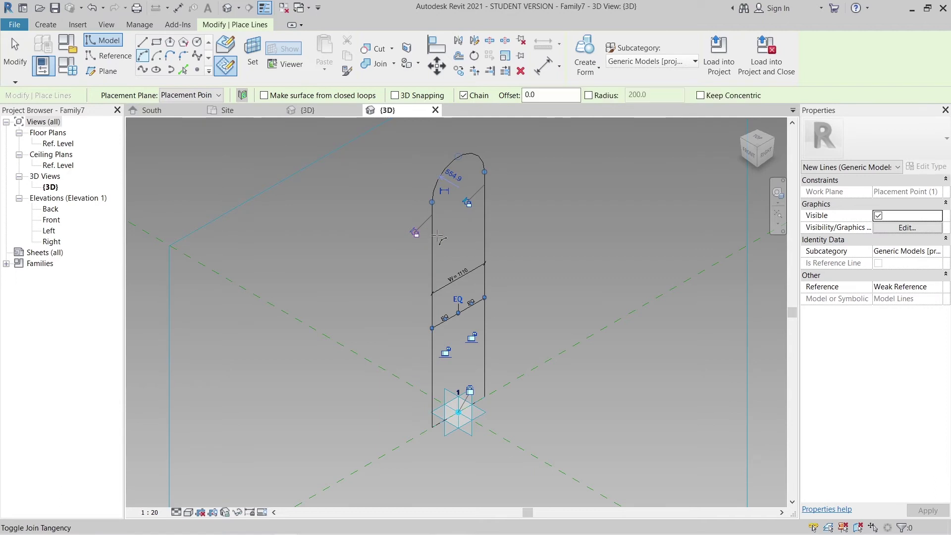
key(Escape)
key(Escape)
key(d)
key(i)
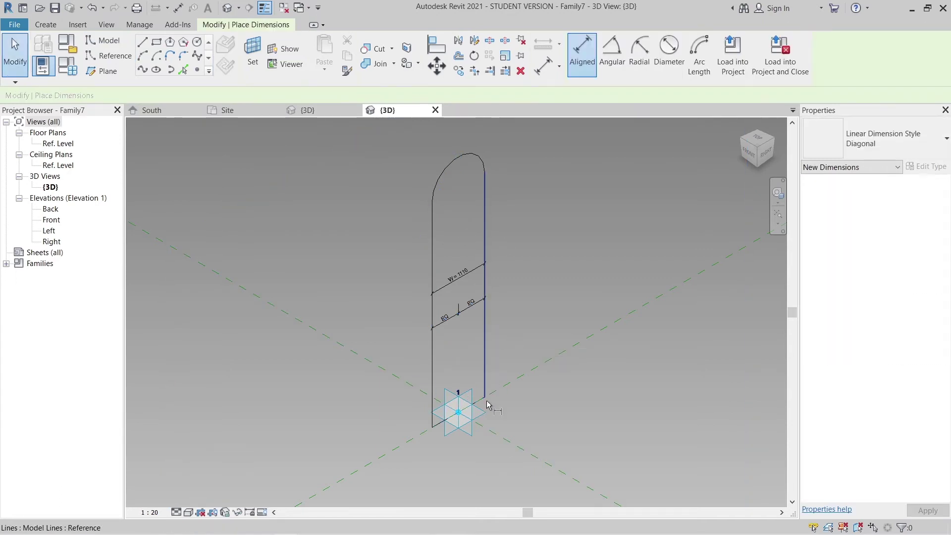
Dimension the fin from arc top to base and label it with a new parameter H.
click(462, 159)
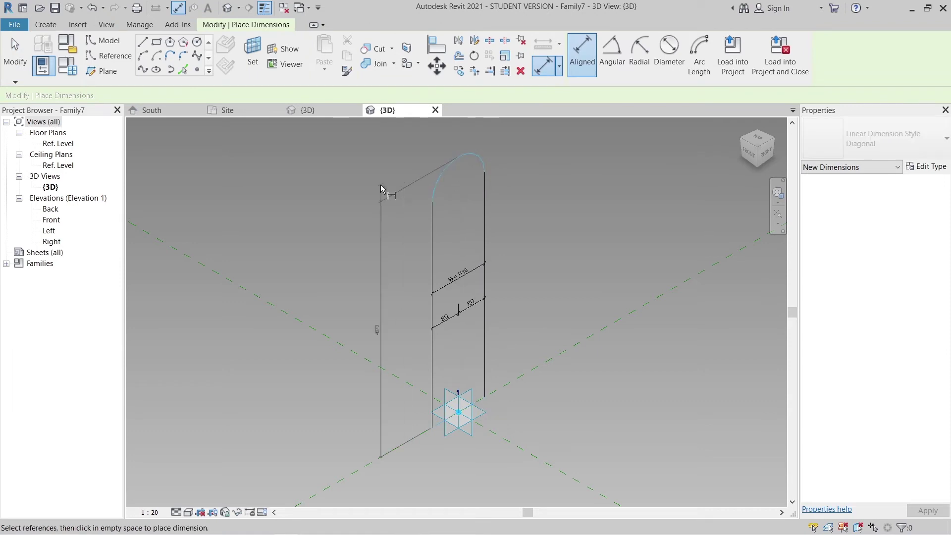
click(408, 314)
key(Escape)
click(378, 328)
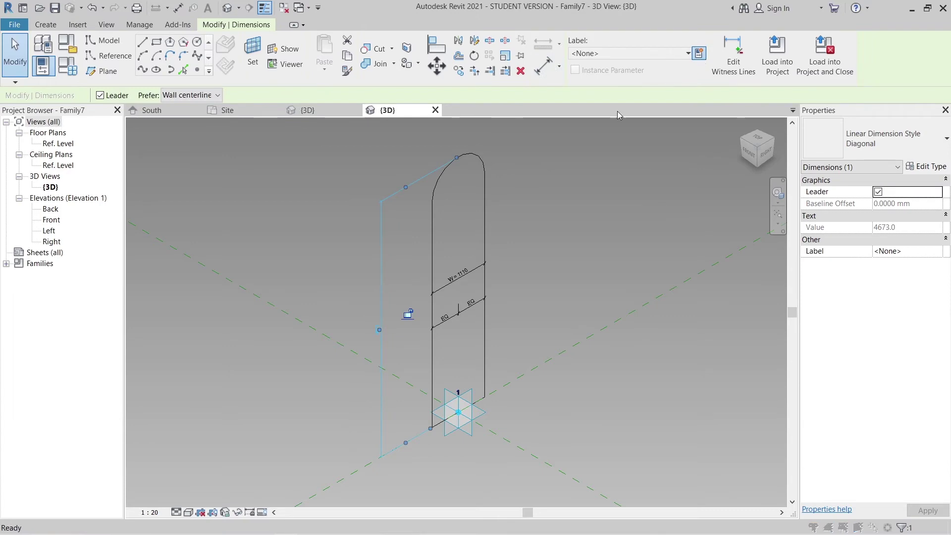
click(630, 53)
click(614, 117)
text(H)
key(Return)
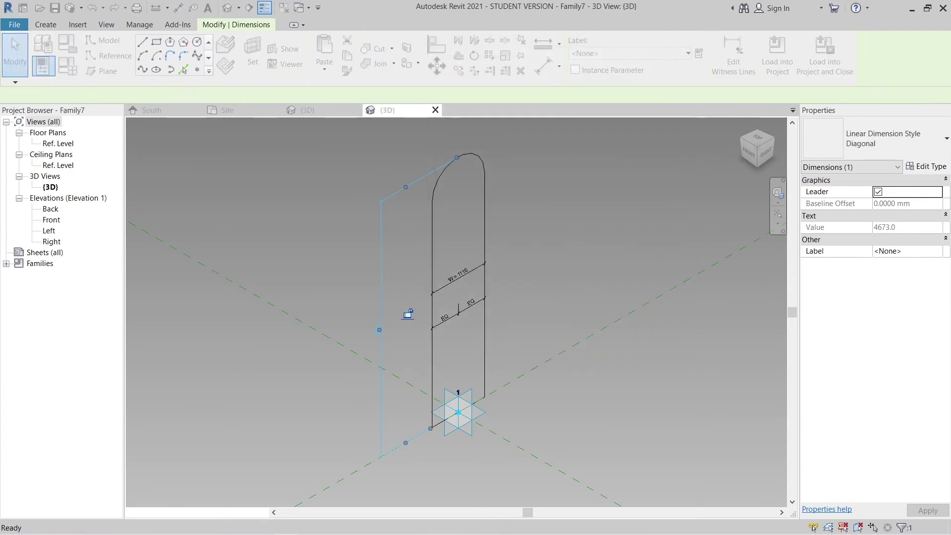
Flex the fin to W 150 and H 500 in Family Types.
click(42, 65)
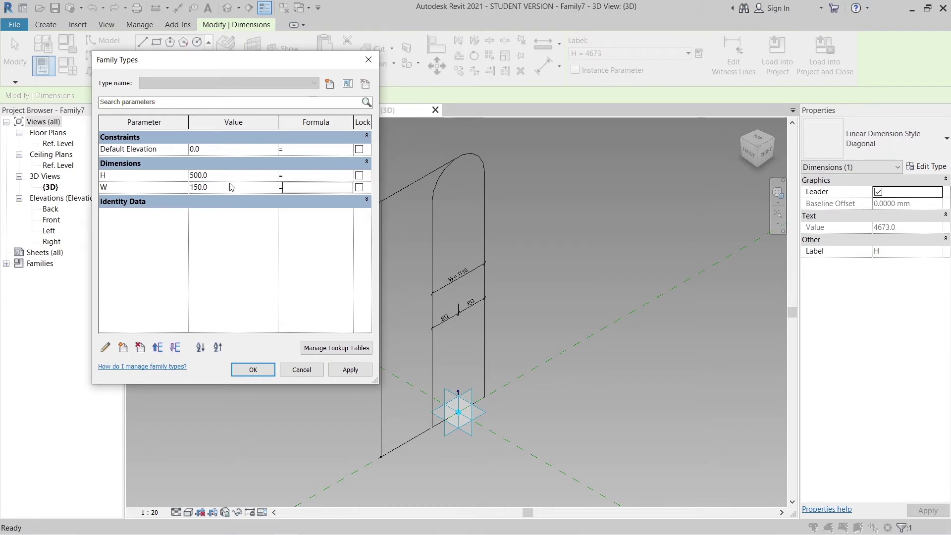
click(341, 371)
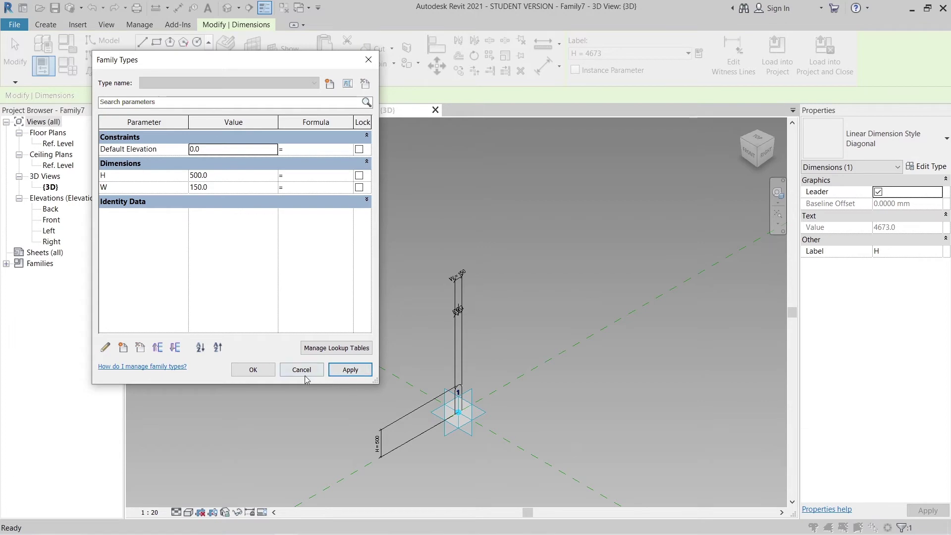
click(254, 370)
scroll(488, 346, up, 5)
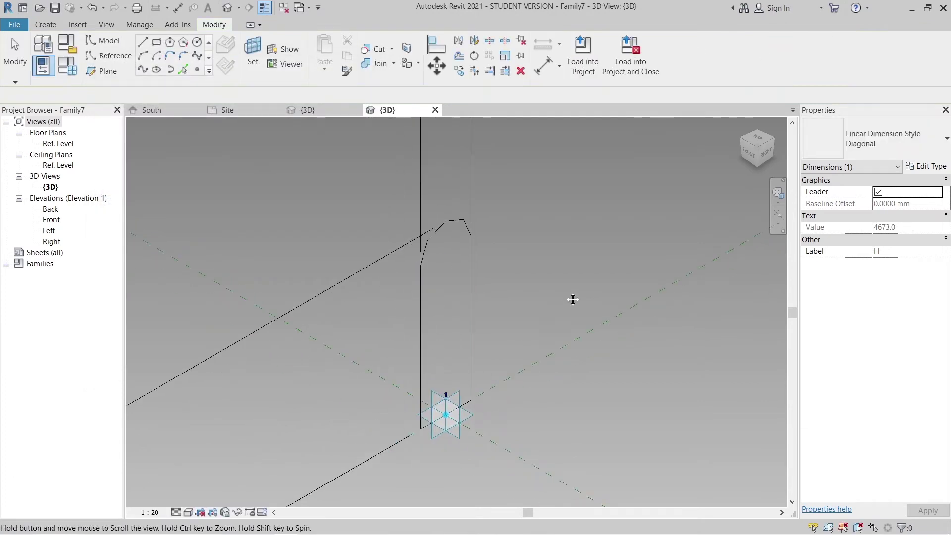
scroll(488, 346, down, 3)
middle_drag(431, 346, 465, 378)
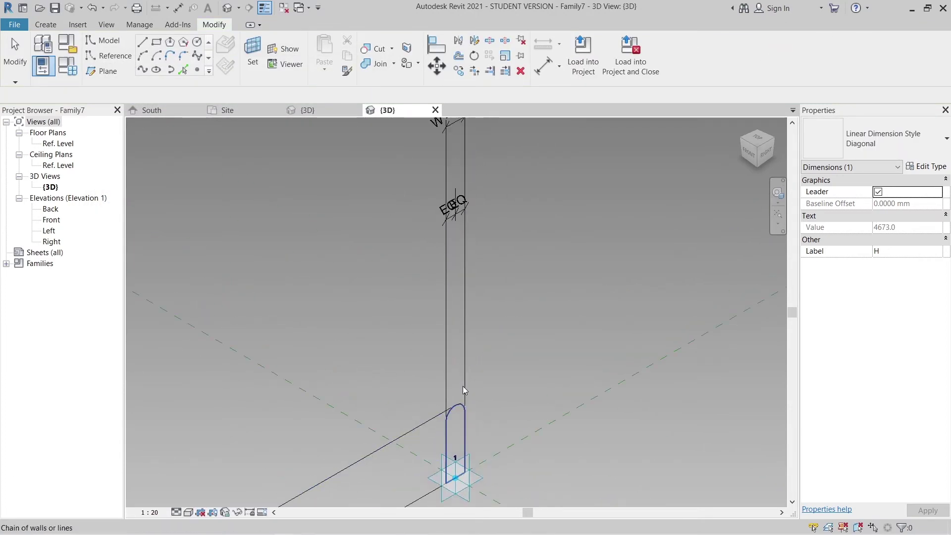
scroll(448, 404, up, 2)
key(Escape)
middle_drag(472, 417, 535, 278)
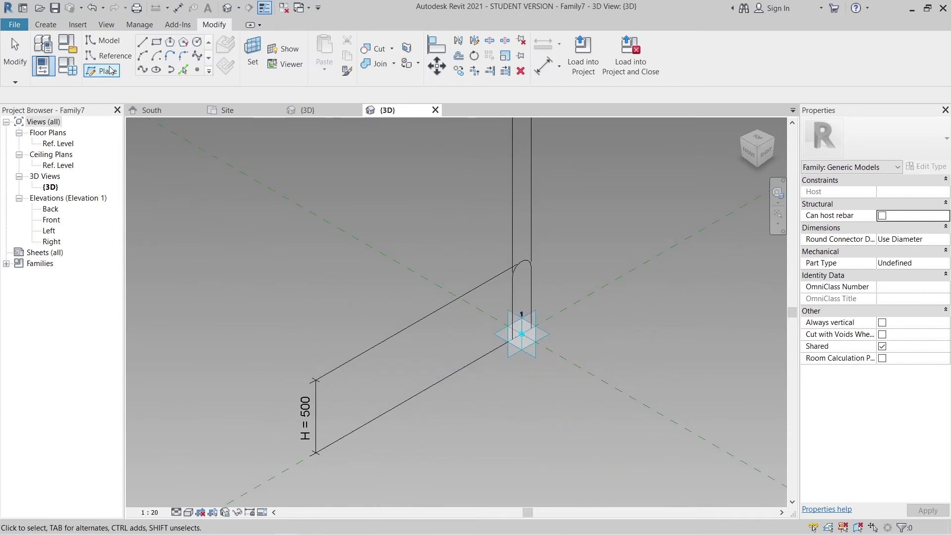
Resize the fin to H 600 and W 200 in Family Types.
click(44, 66)
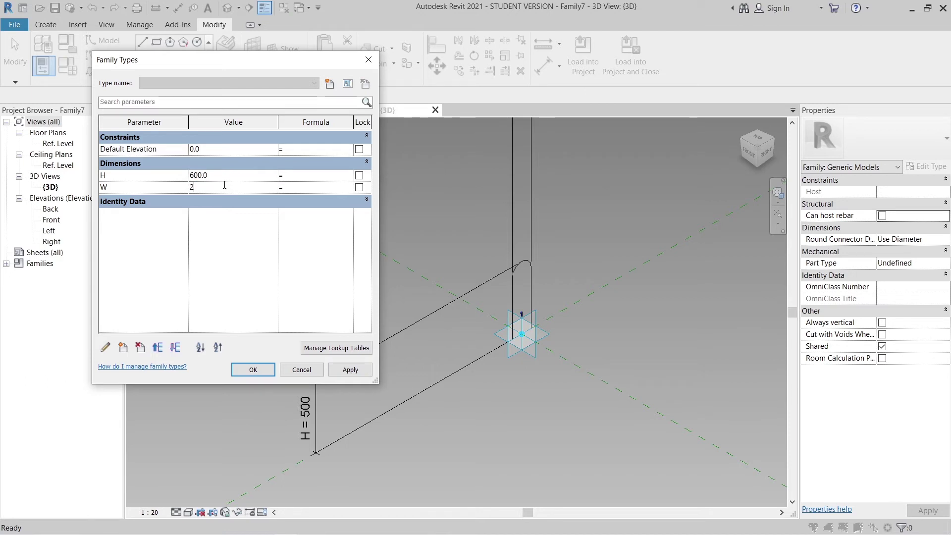
click(349, 369)
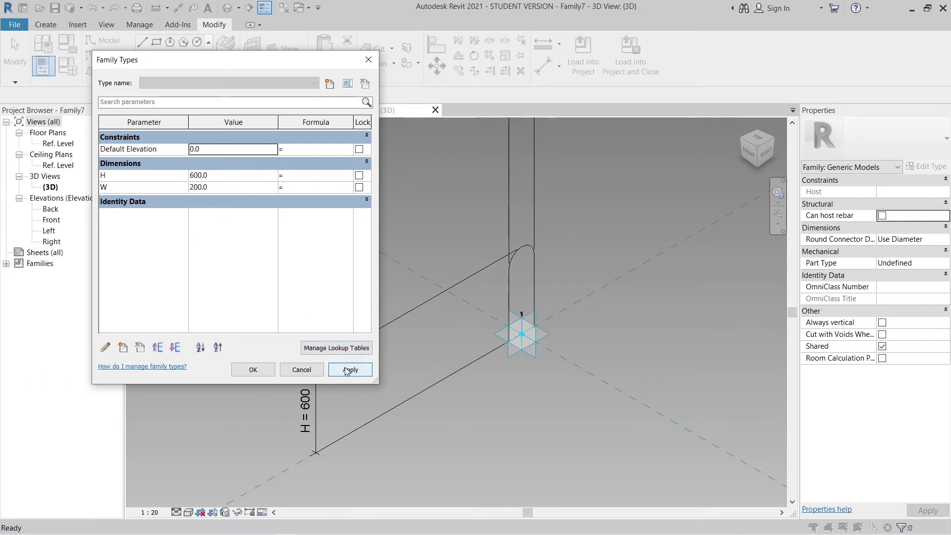
click(253, 369)
scroll(510, 267, down, 2)
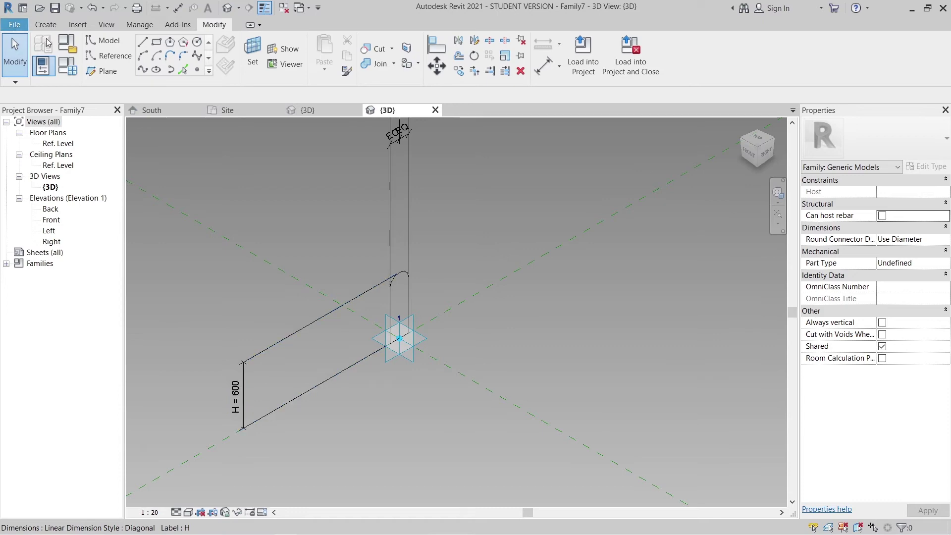
Create a new family from the English Metric Generic Model Adaptive template.
click(22, 28)
mouse_move(34, 74)
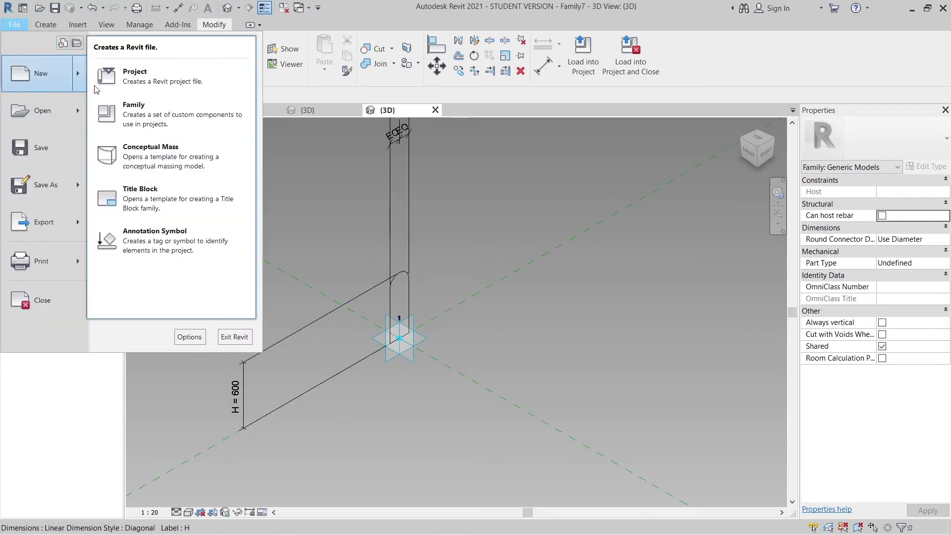
click(149, 107)
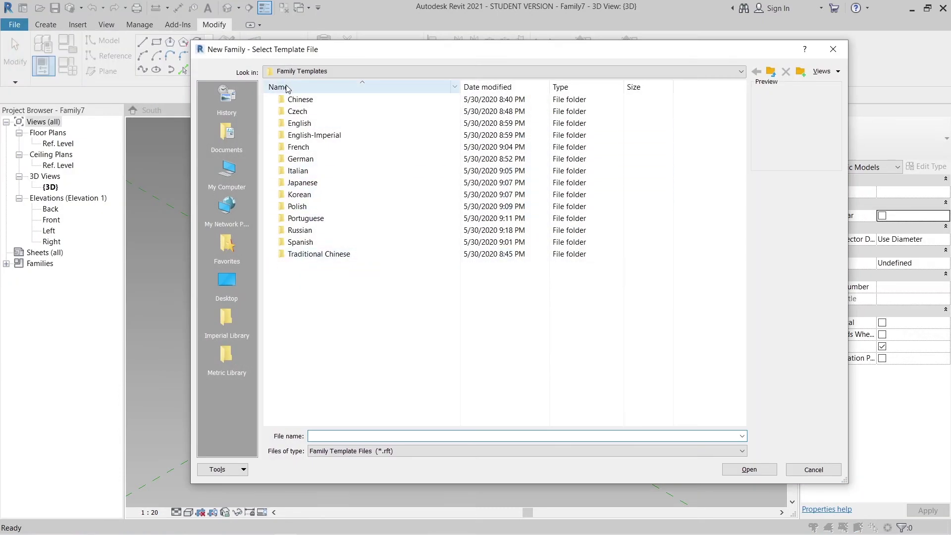
double_click(299, 124)
scroll(362, 376, down, 4)
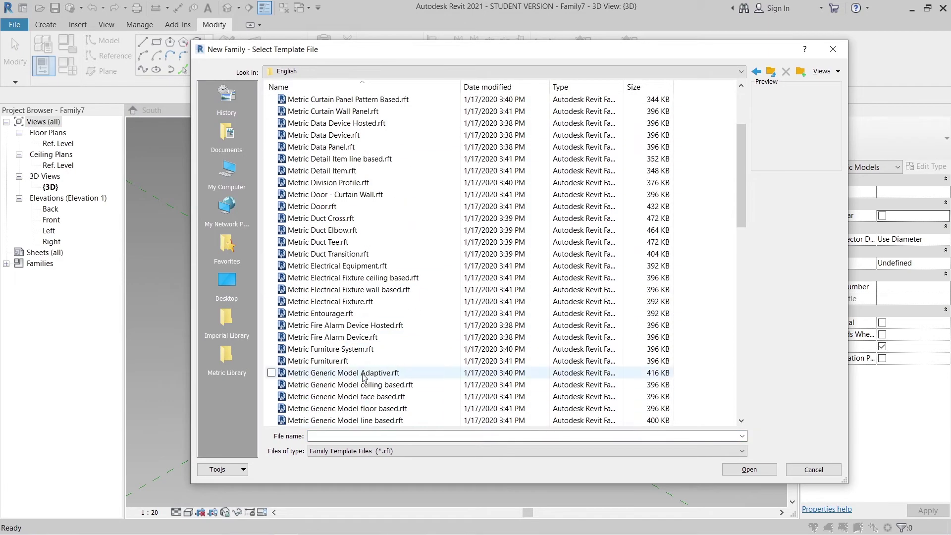
scroll(363, 377, down, 2)
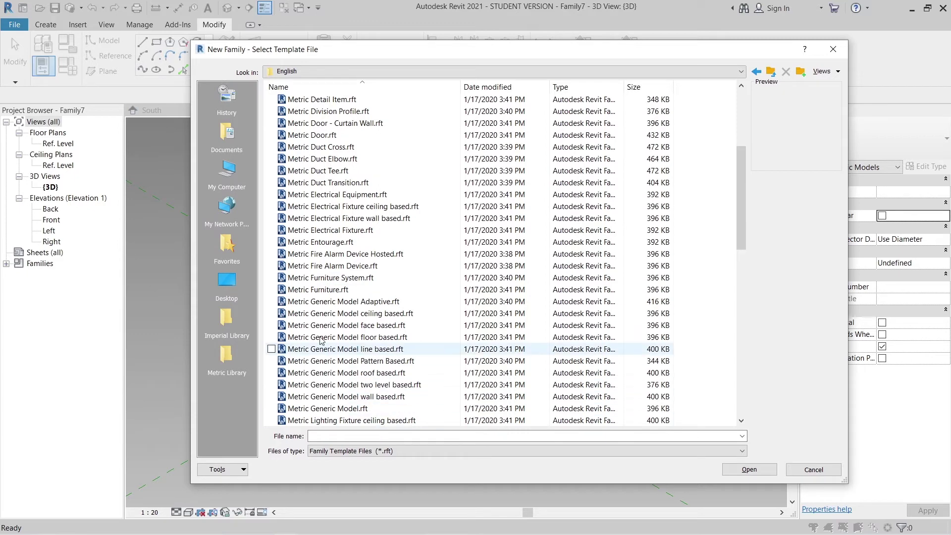
double_click(304, 301)
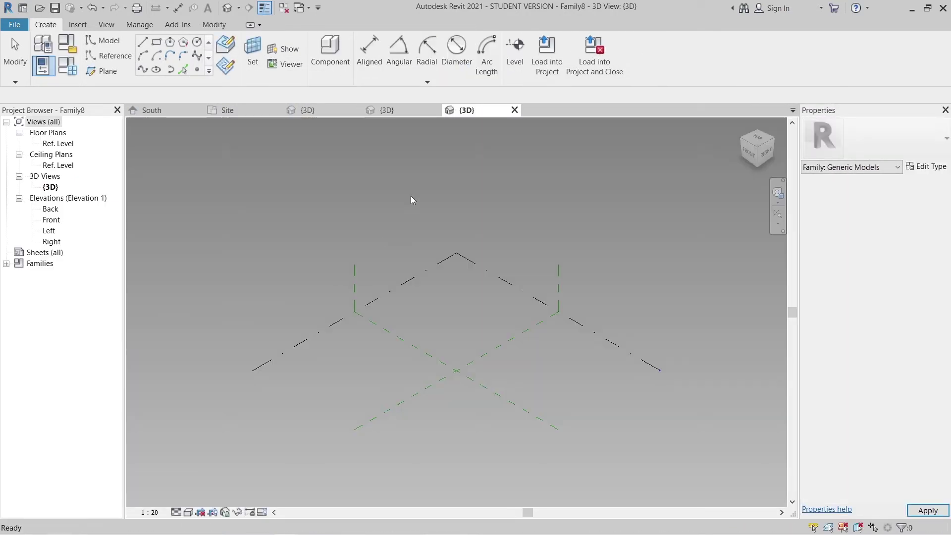
Load the Family7 fin family into the new Family8.
click(399, 111)
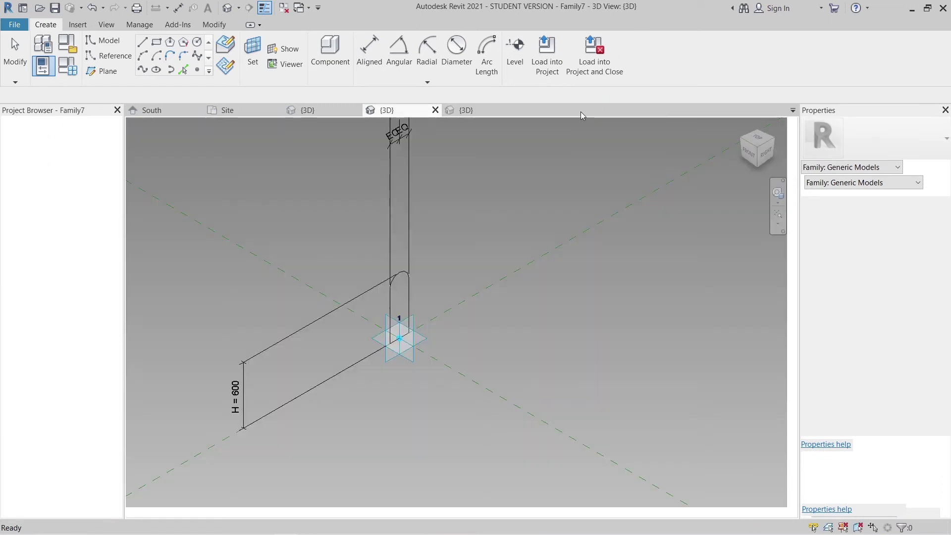
click(578, 66)
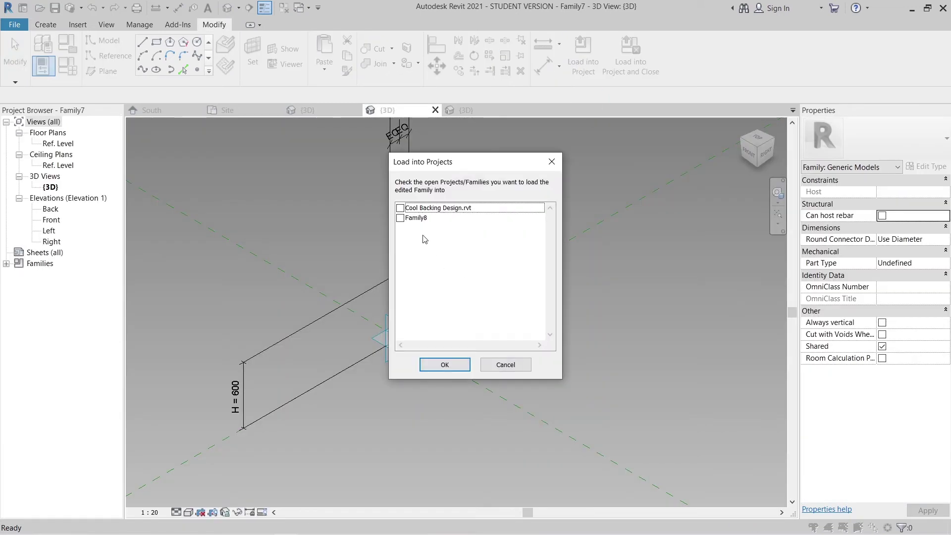
click(401, 218)
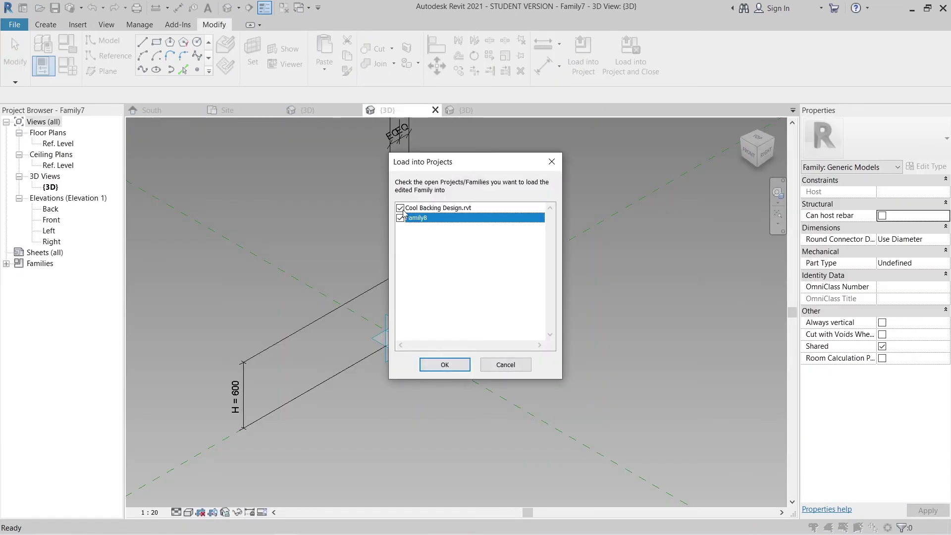
click(445, 365)
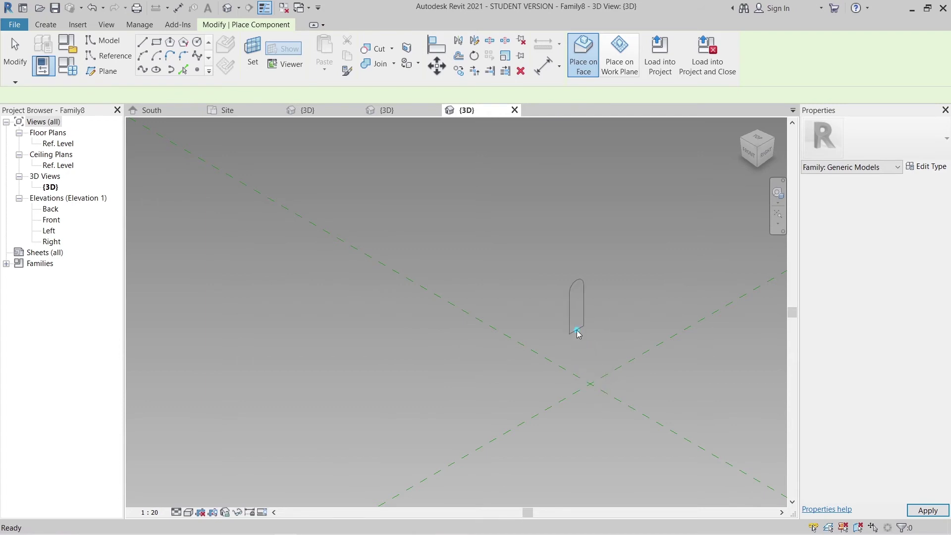
Place a reference point on the reference-plane intersection and make it adaptive.
key(Escape)
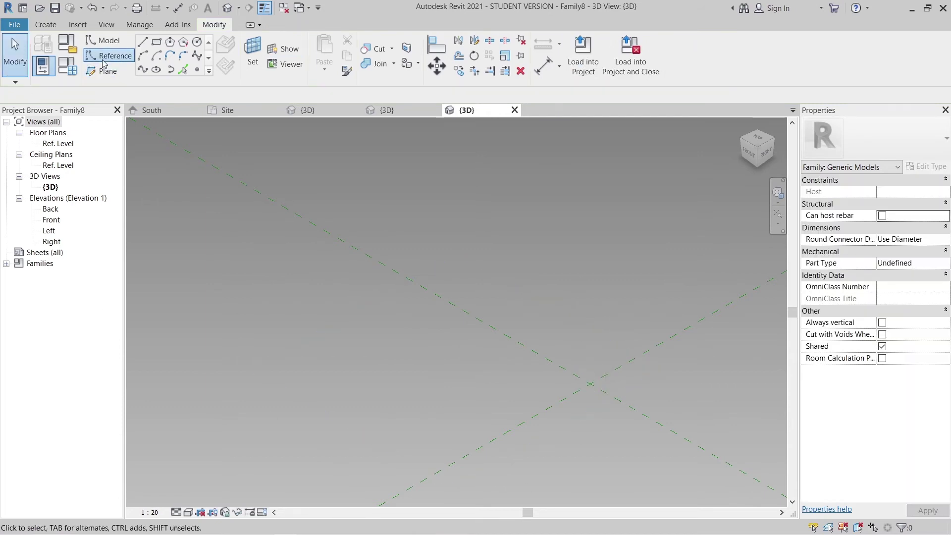
click(103, 59)
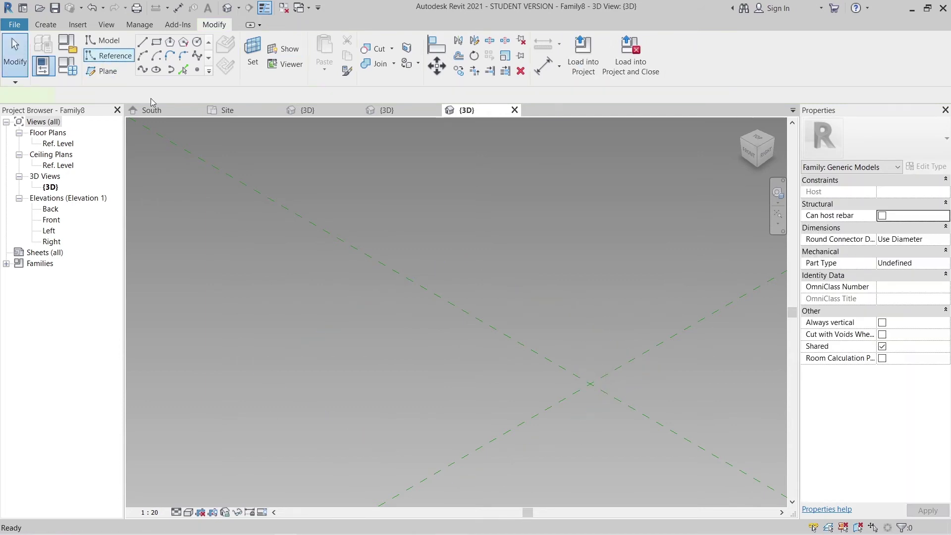
click(197, 70)
click(596, 384)
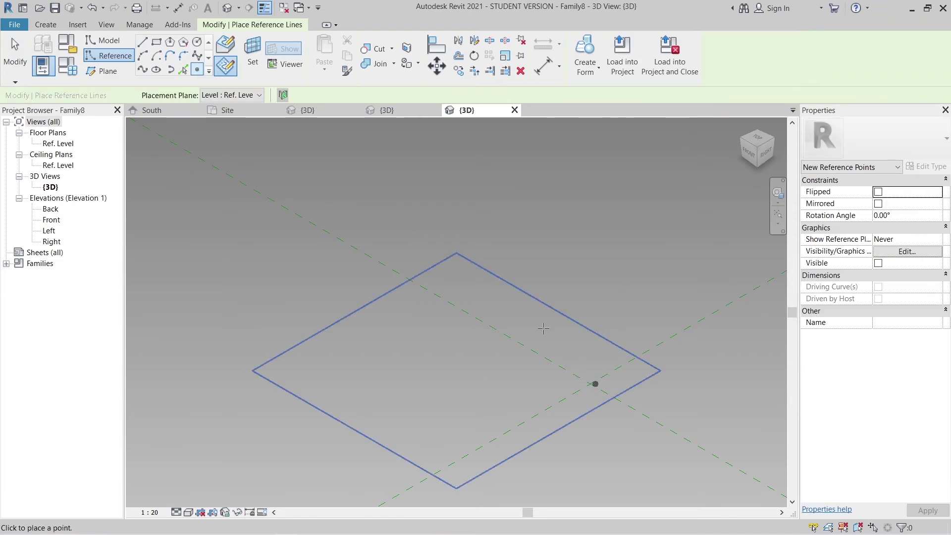
scroll(590, 381, up, 4)
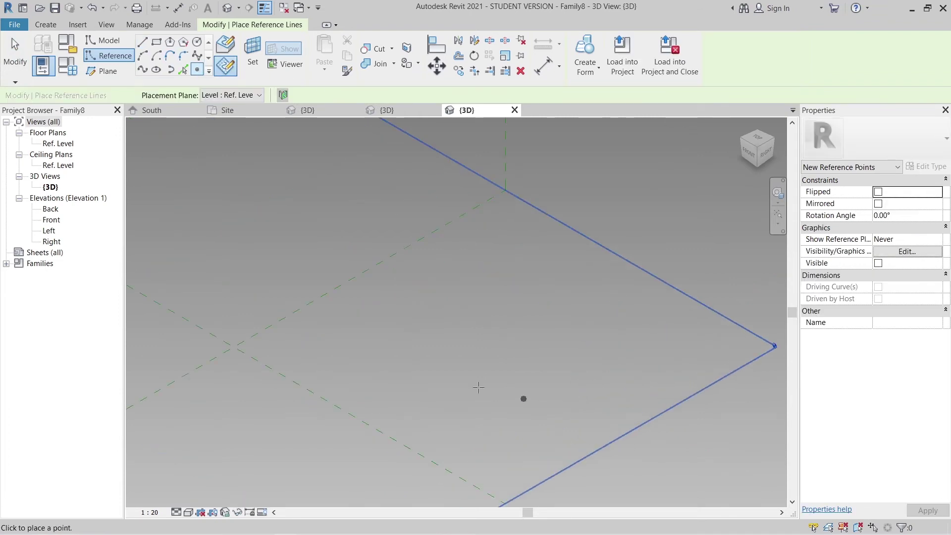
drag(594, 407, 381, 366)
key(Escape)
drag(338, 285, 439, 399)
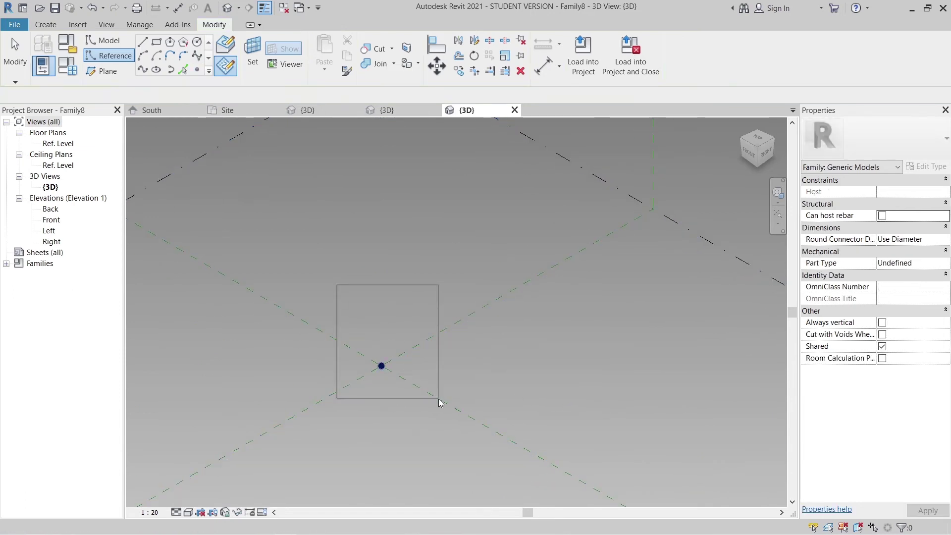
click(631, 53)
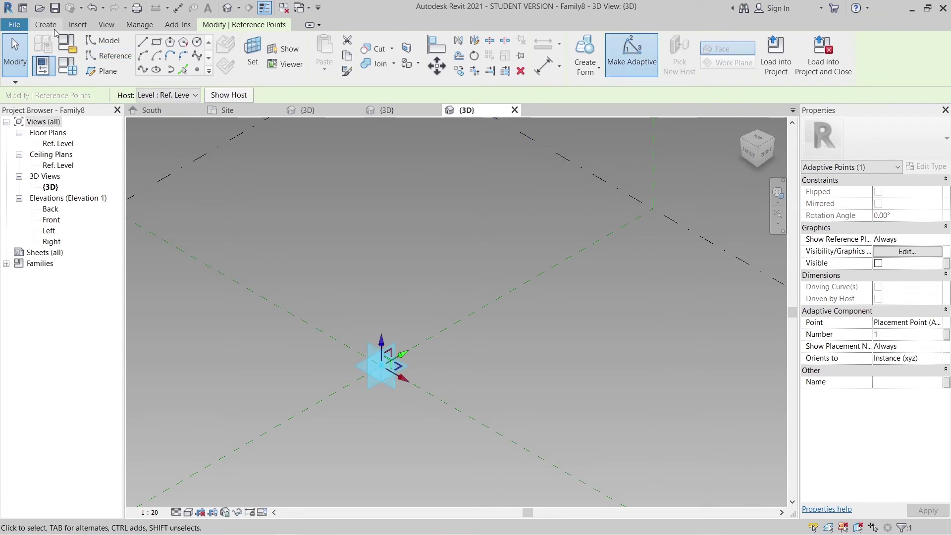
Host the Family7 fin profile on adaptive point 1.
click(341, 57)
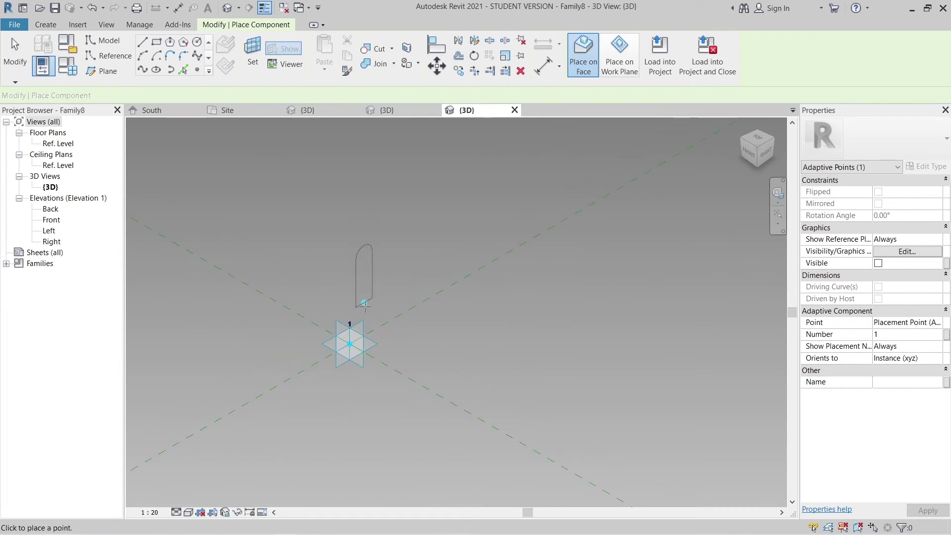
click(351, 338)
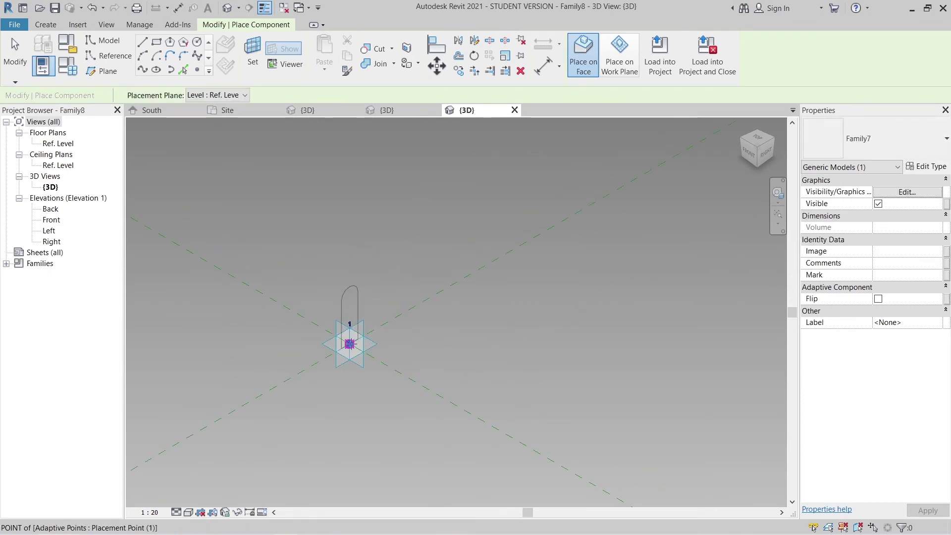
click(350, 341)
key(Escape)
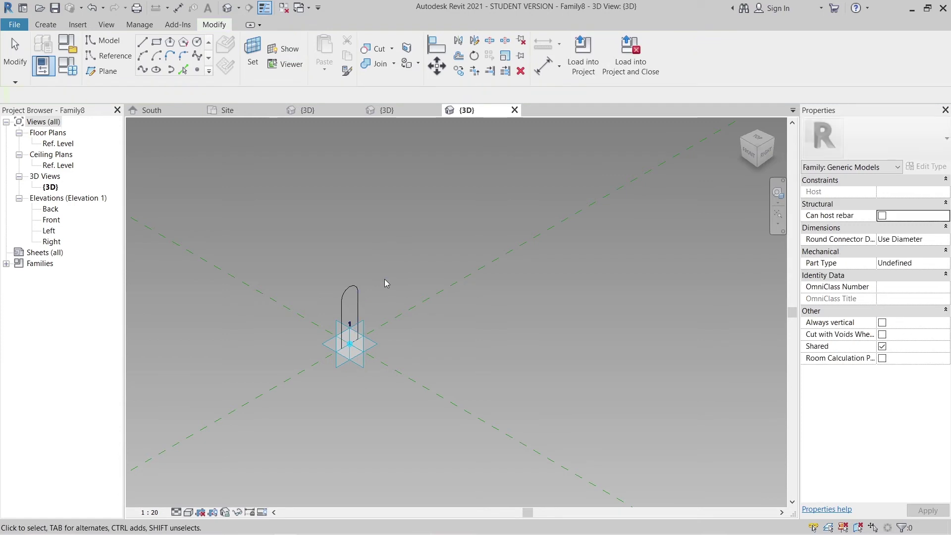
scroll(317, 278, down, 2)
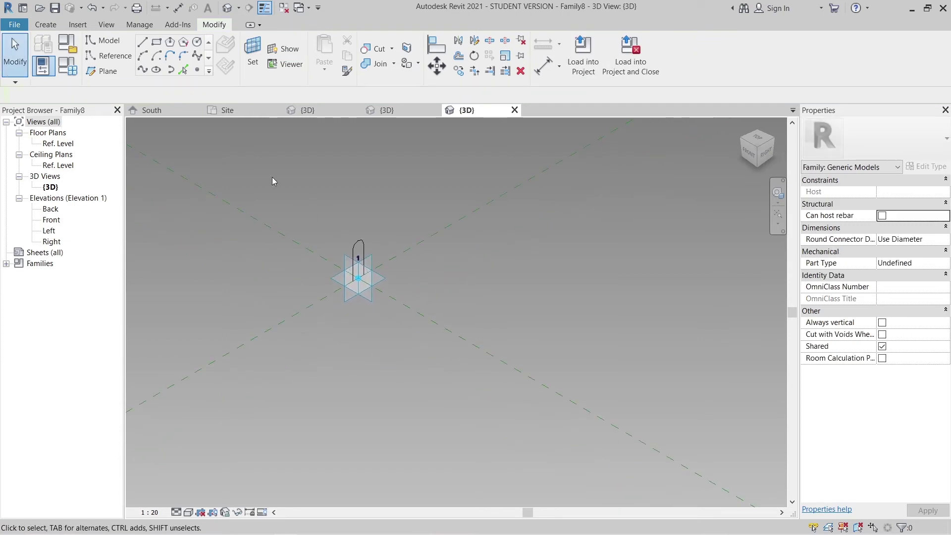
Copy the adaptive point and its profile down and to the right with CO.
drag(304, 184, 384, 342)
key(c)
key(o)
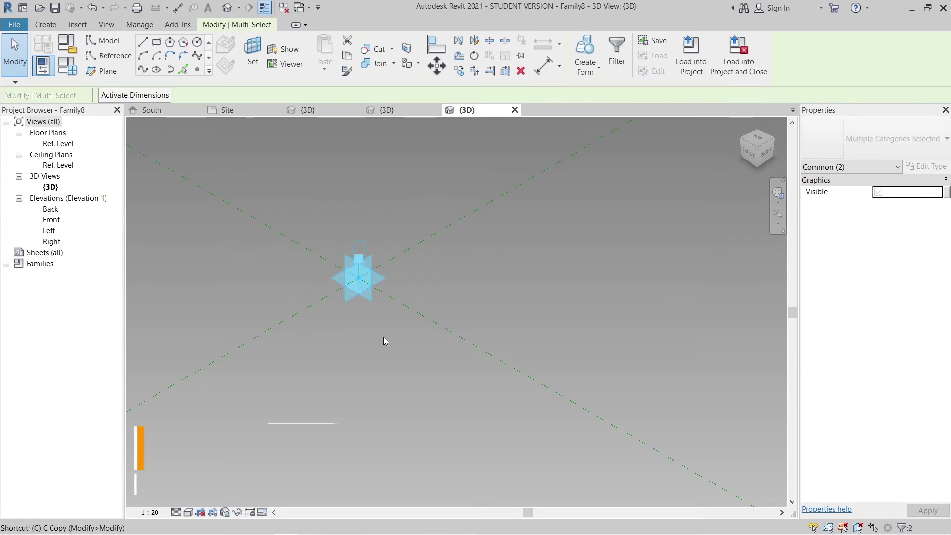
click(346, 257)
click(405, 291)
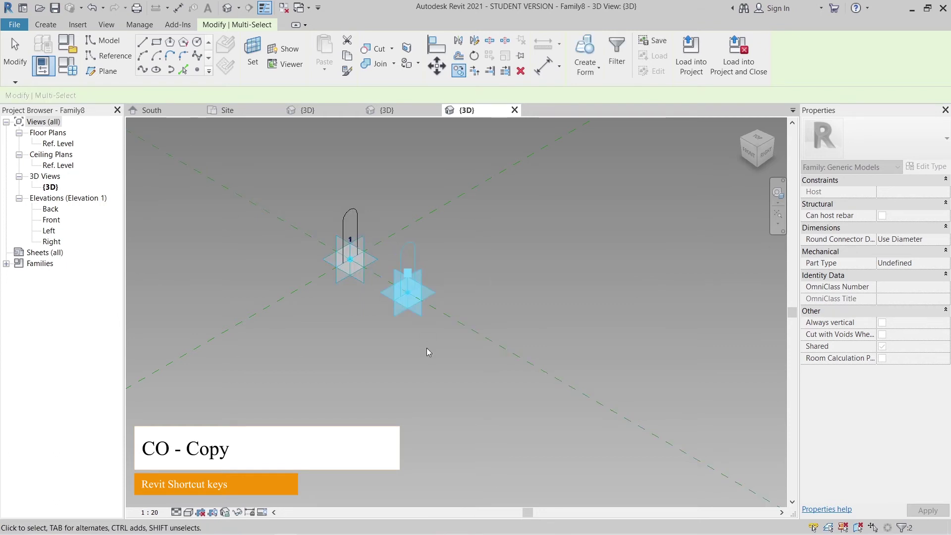
key(Escape)
Loft the two profiles into one solid form and select it.
drag(282, 153, 503, 350)
click(595, 73)
click(598, 88)
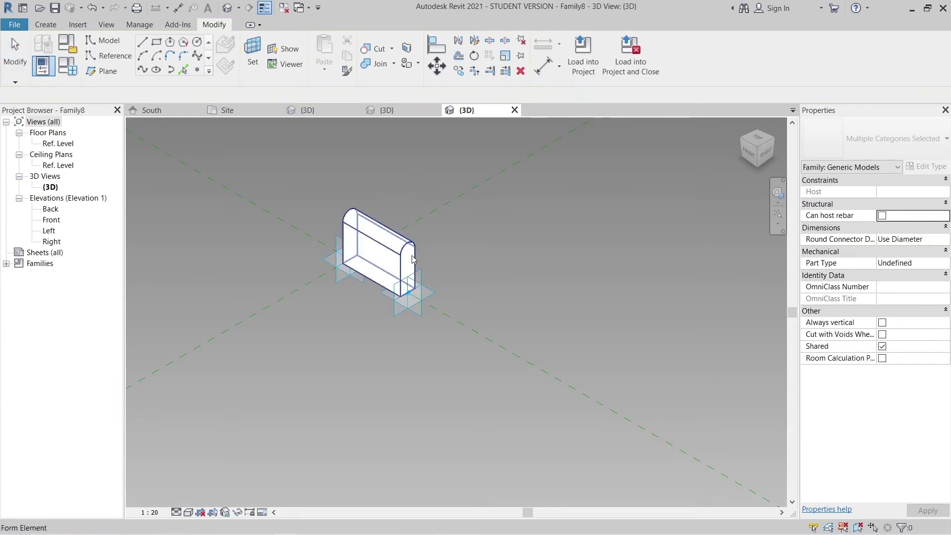
click(414, 259)
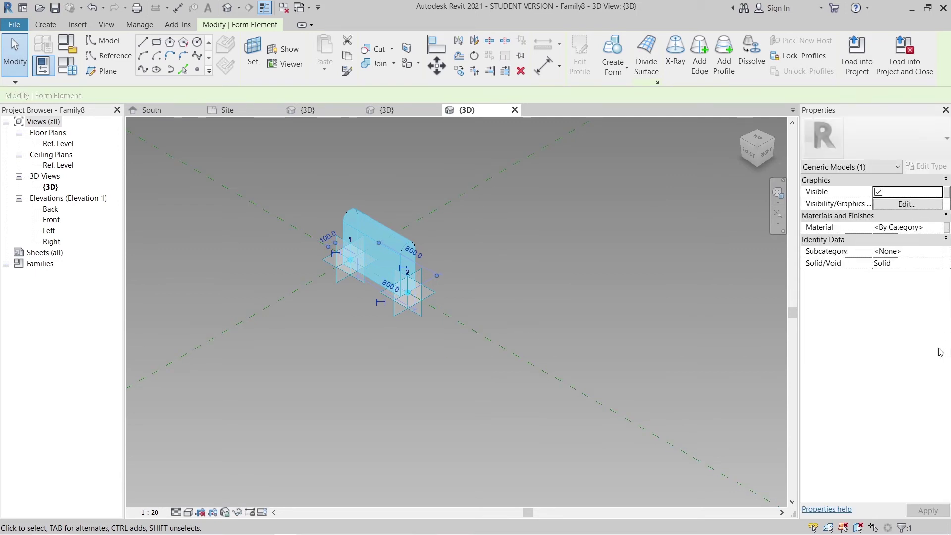
Associate the form's material with a new family parameter named M.
click(947, 227)
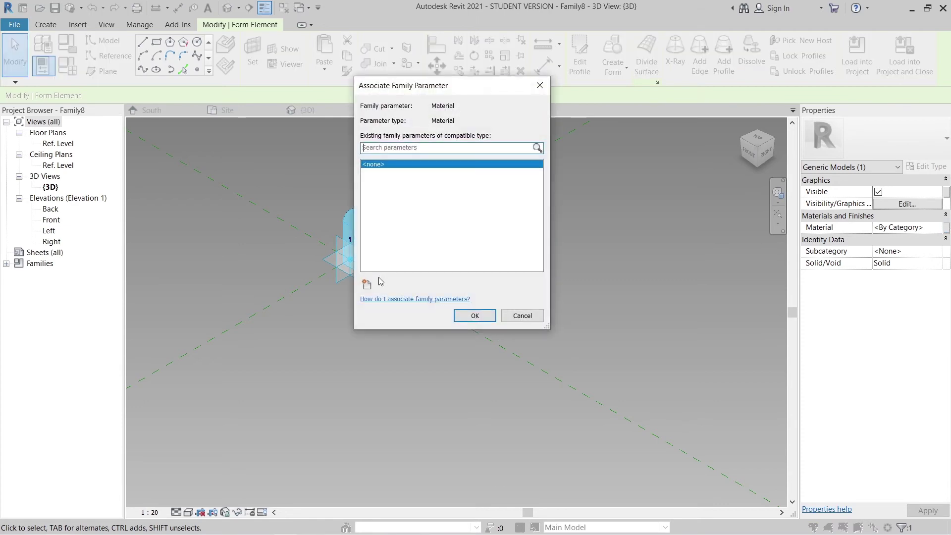
click(371, 285)
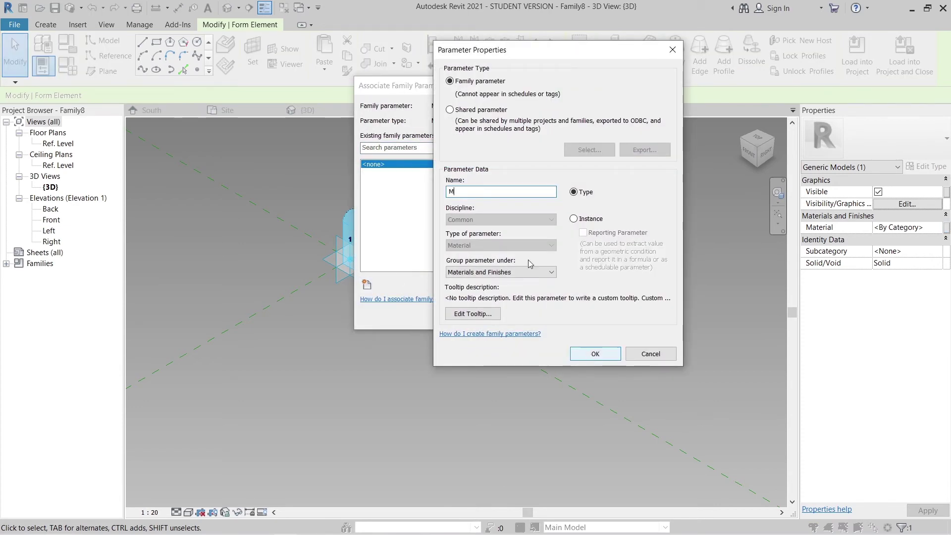
click(593, 353)
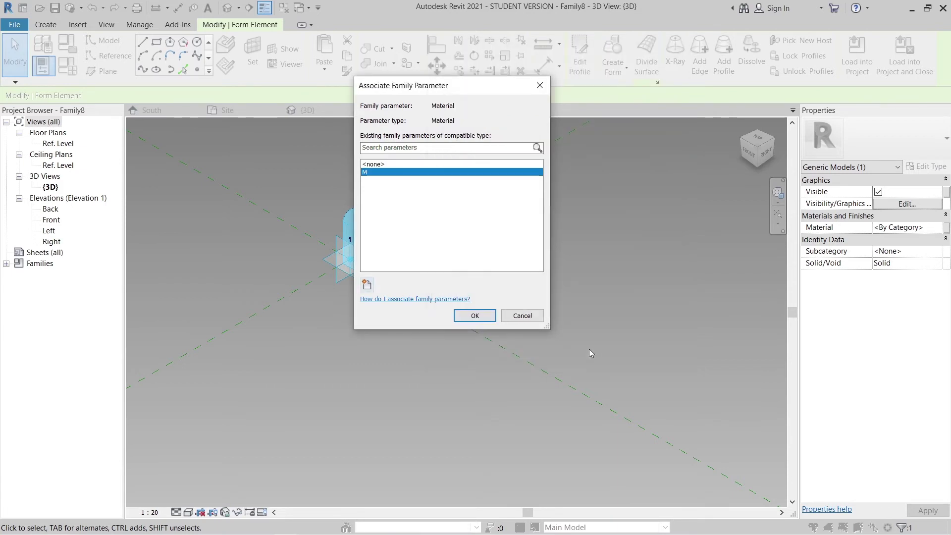
click(466, 318)
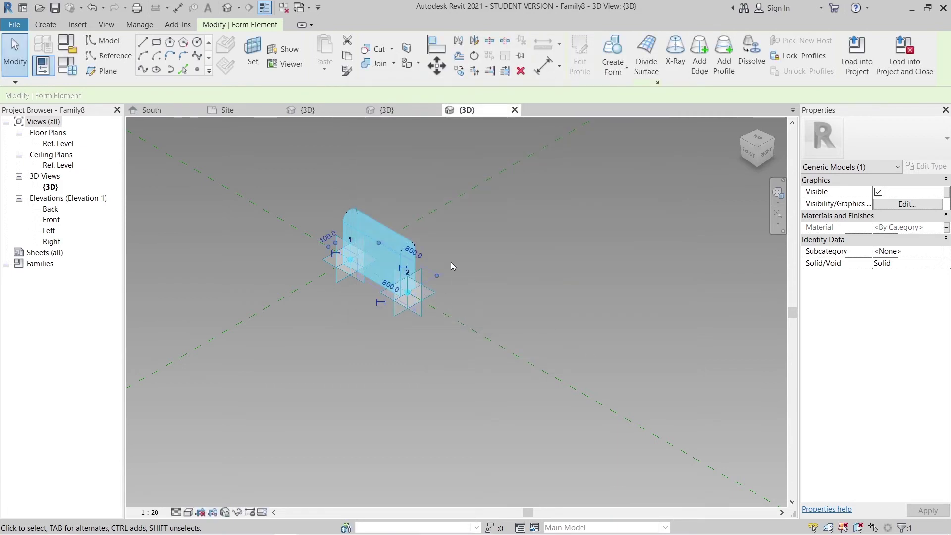
Stretch the form by dragging adaptive point 2 up and to the right.
click(500, 275)
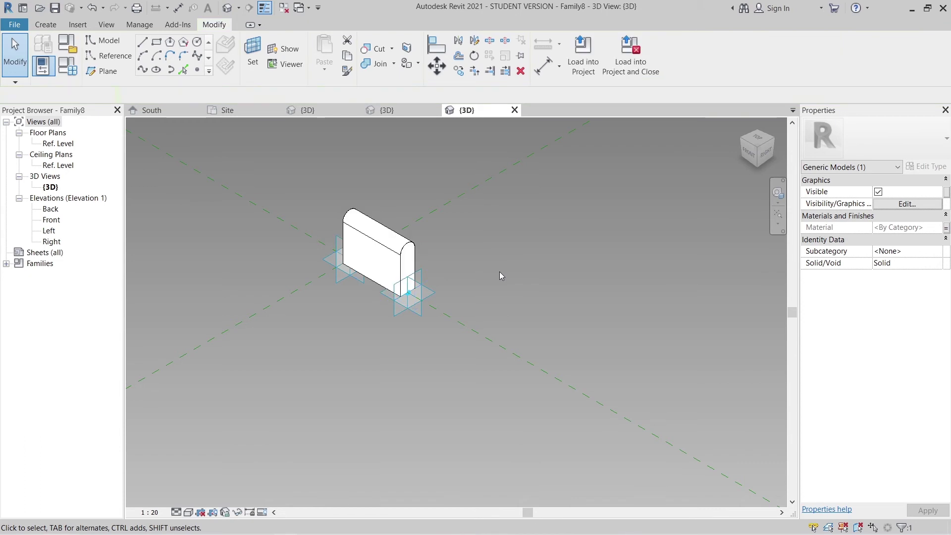
click(434, 293)
drag(435, 292, 670, 277)
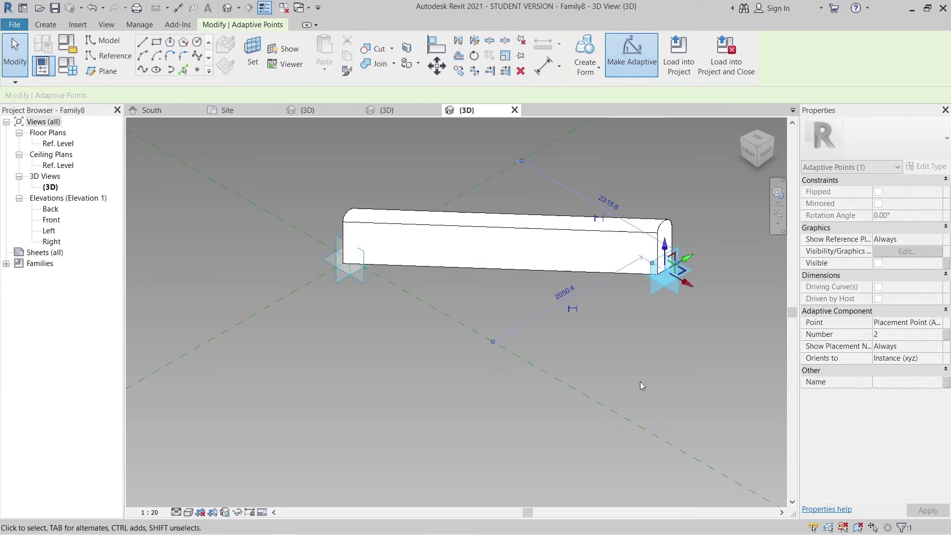
Move adaptive point 2 back to shorten the fin, keeping it numbered 2, and start loading into a project.
key(Escape)
click(667, 272)
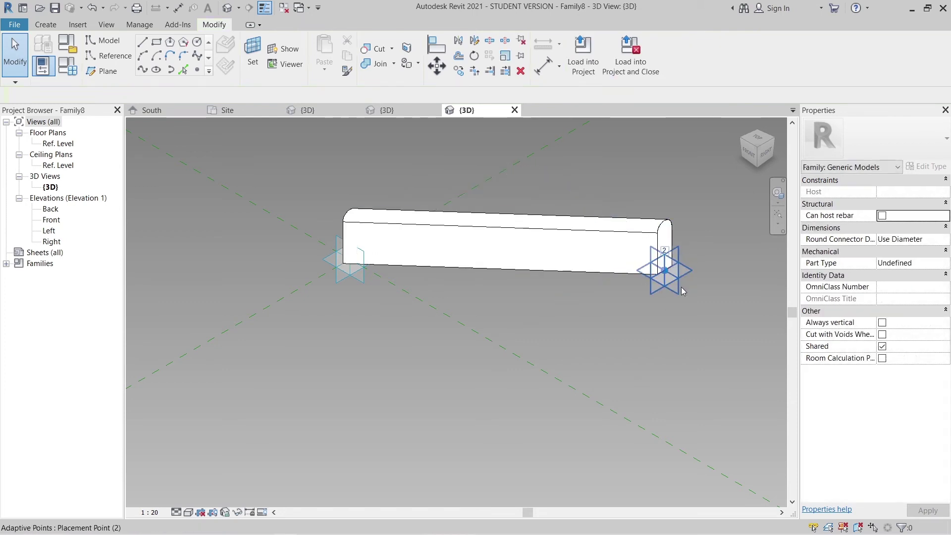
click(667, 246)
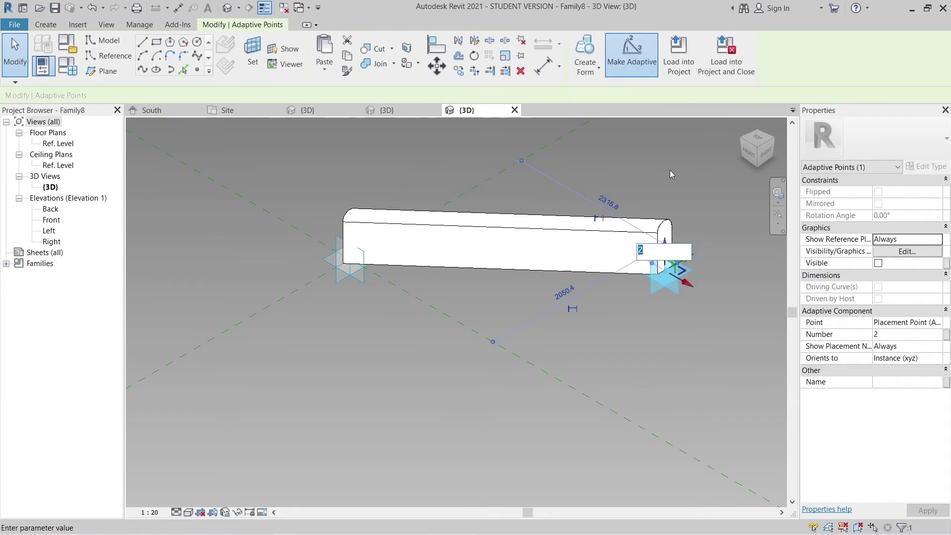
key(Return)
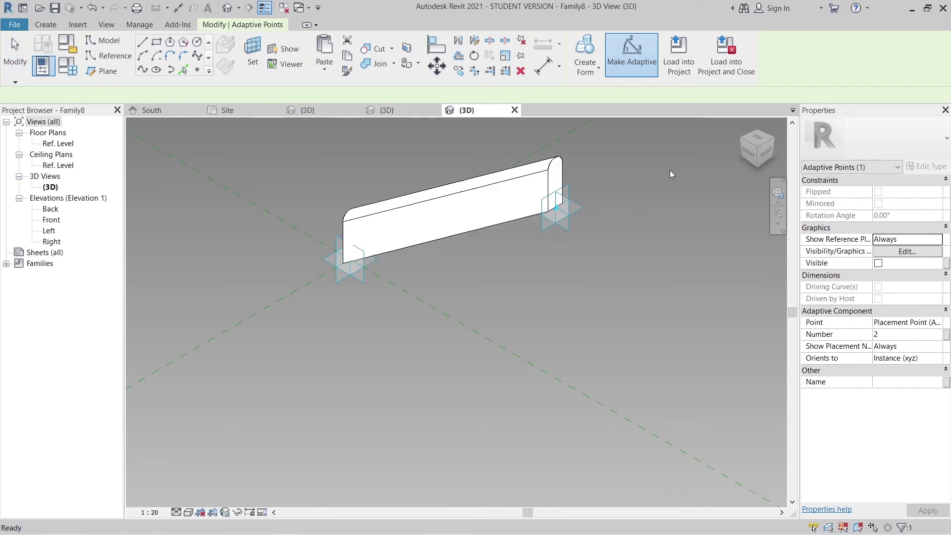
click(670, 174)
click(583, 50)
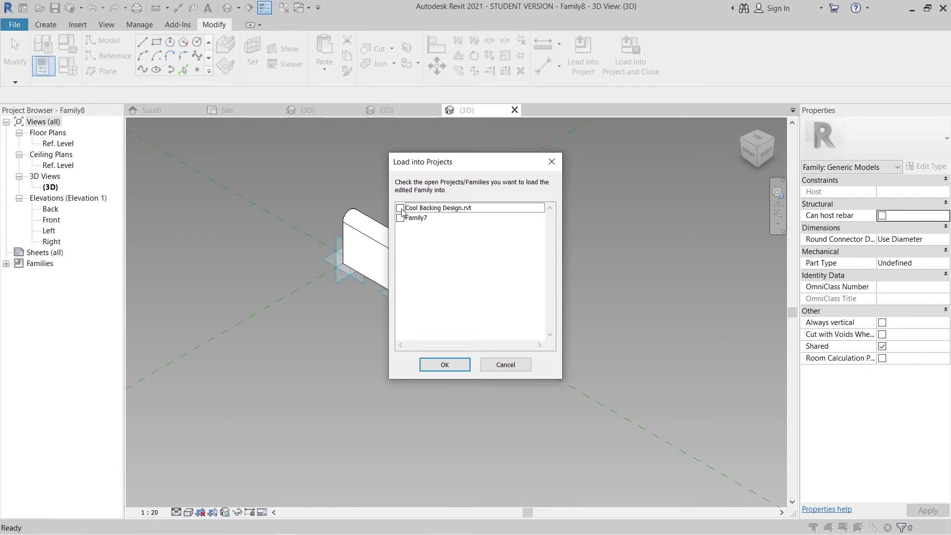
Load Family8 into Cool Backing Design and place it across the surface's lower and upper right corners.
click(400, 208)
click(444, 365)
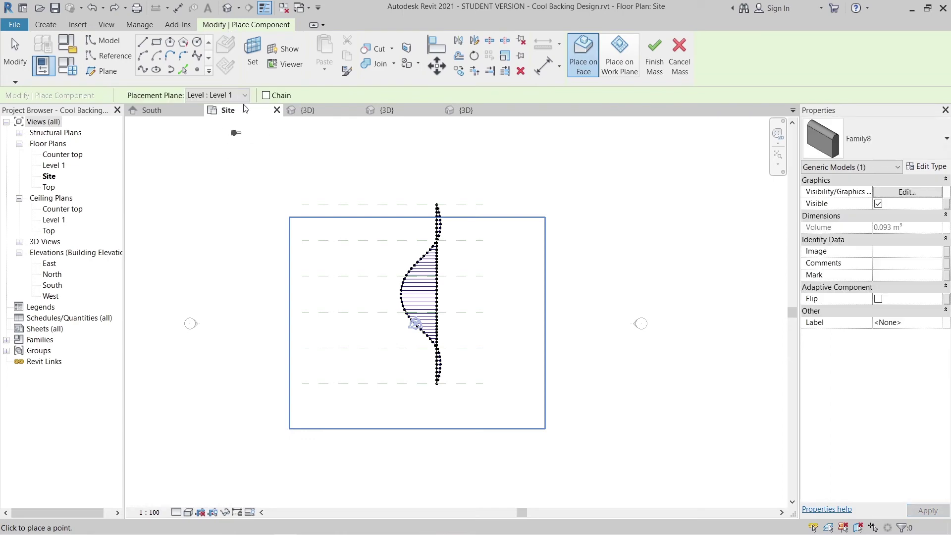
click(309, 110)
shift+middle_drag(343, 411, 551, 412)
scroll(616, 400, up, 5)
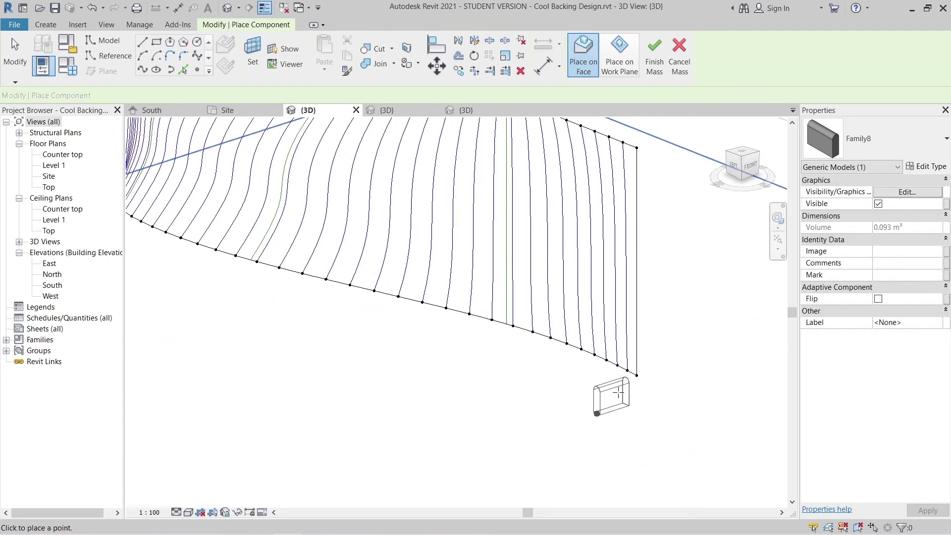
scroll(639, 372, up, 3)
click(643, 366)
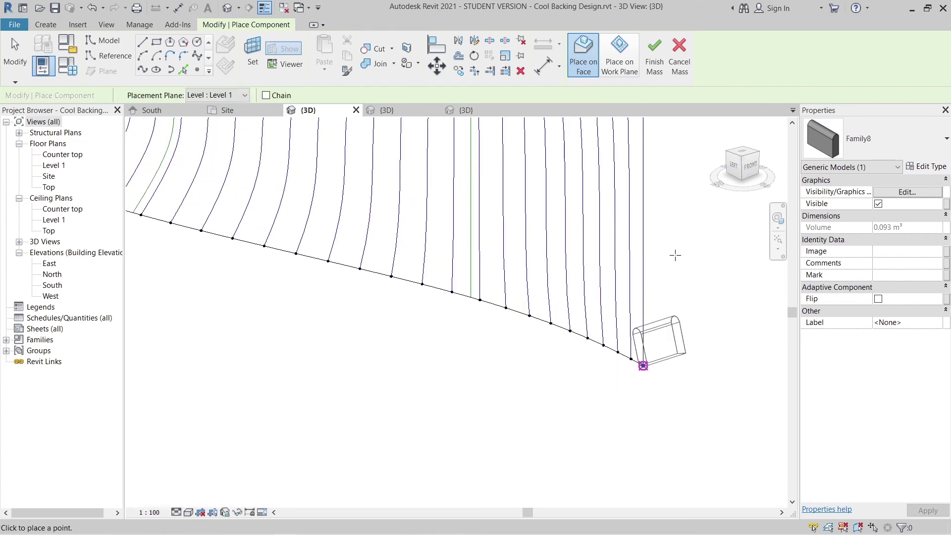
scroll(659, 346, down, 5)
scroll(628, 249, up, 2)
click(625, 232)
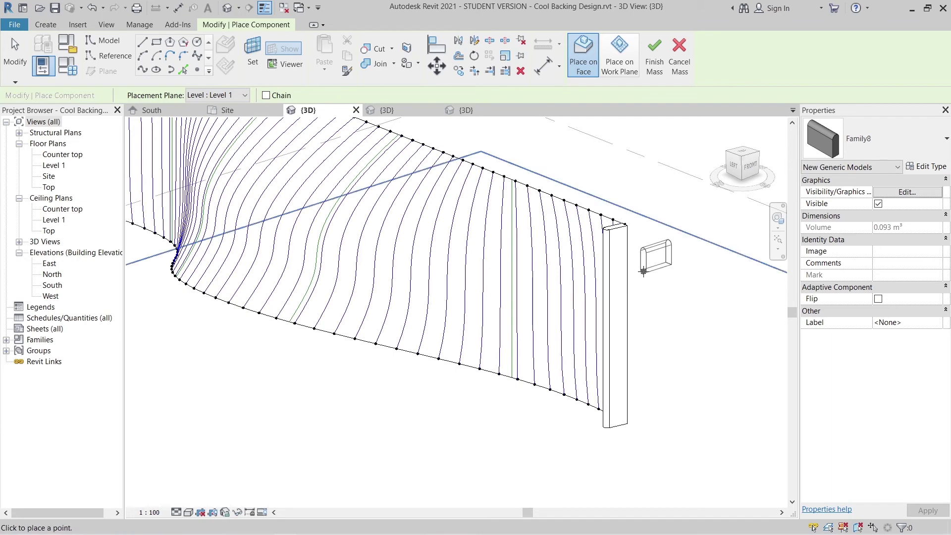
key(Escape)
key(Escape)
Toggle the placed fin's Flip on and back off, leaving it unflipped.
scroll(571, 279, down, 2)
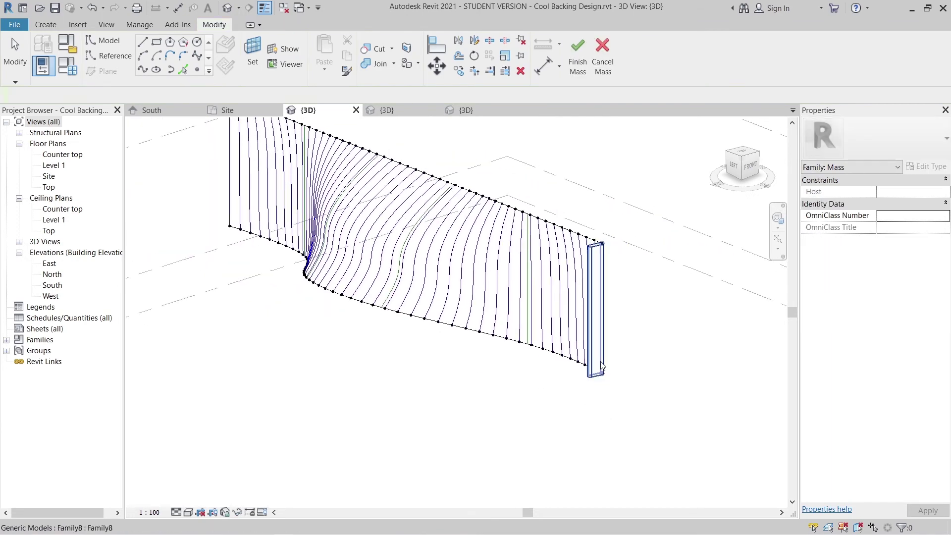
scroll(635, 321, up, 2)
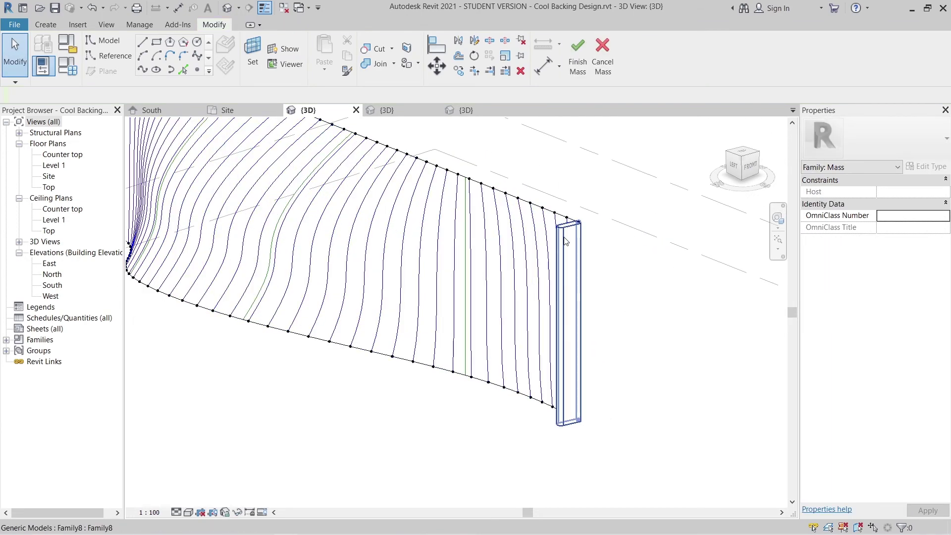
click(566, 241)
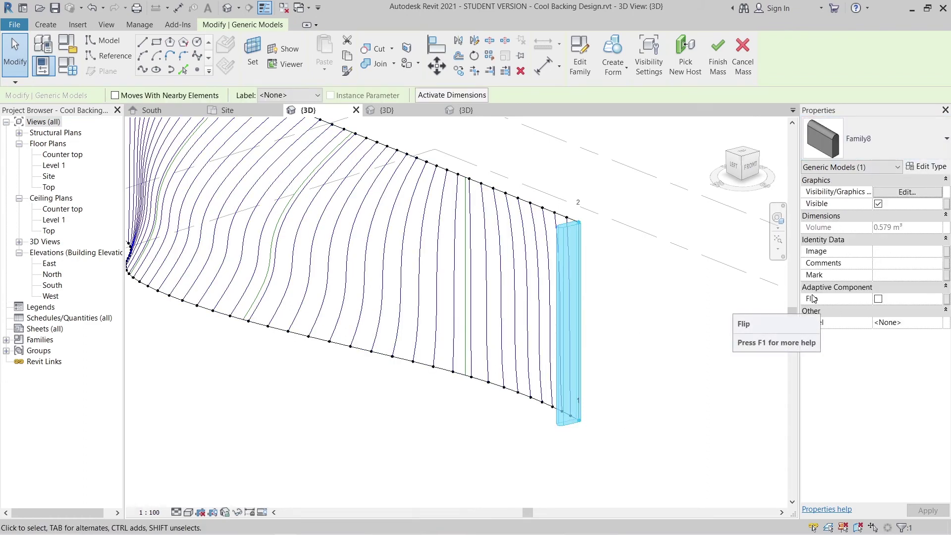
click(878, 300)
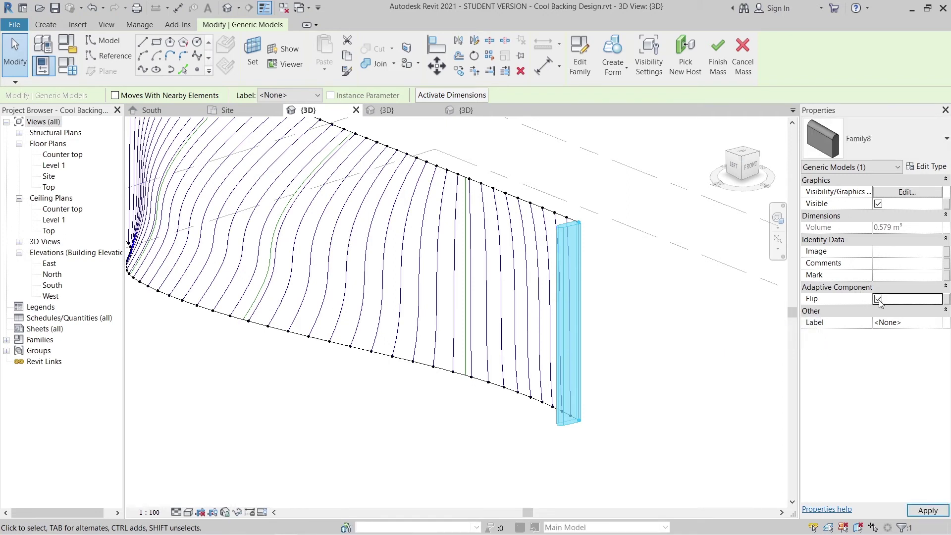
click(872, 322)
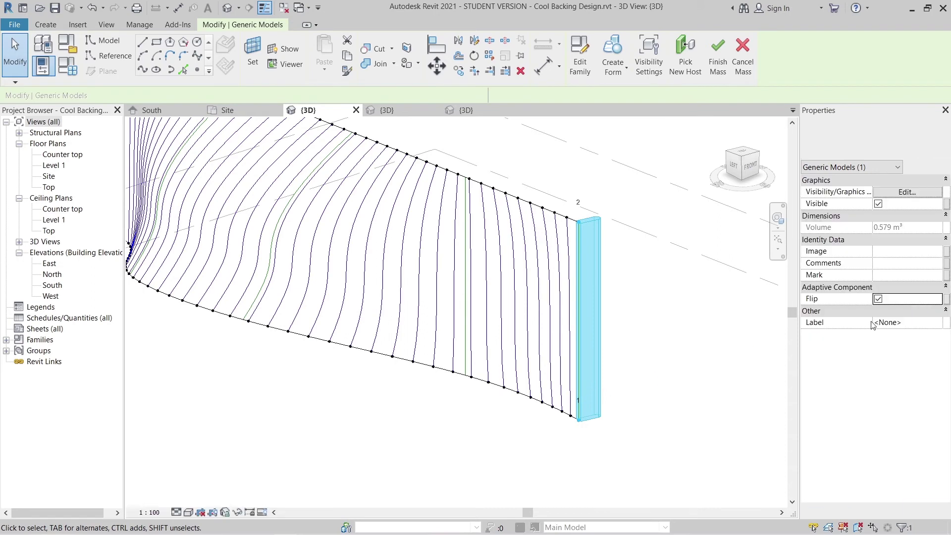
click(881, 299)
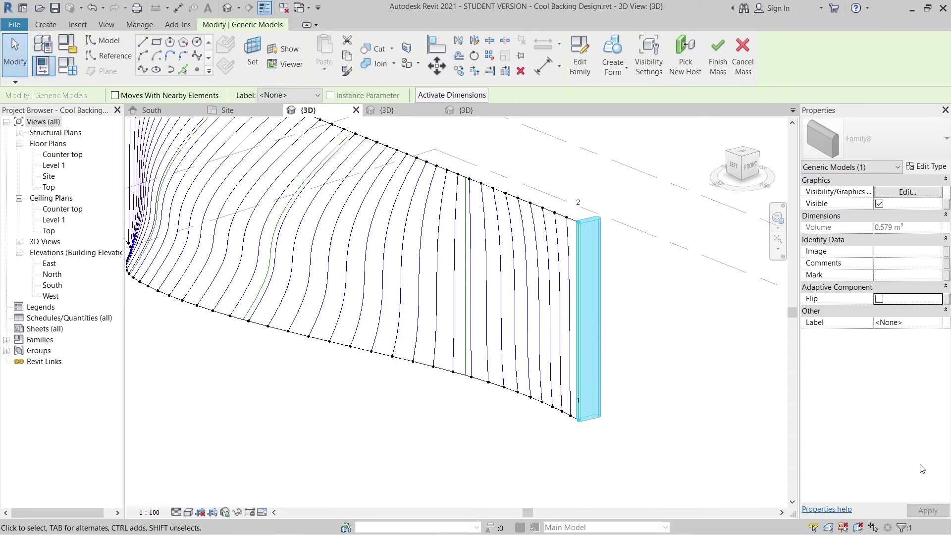
scroll(652, 327, down, 3)
middle_drag(652, 327, 545, 386)
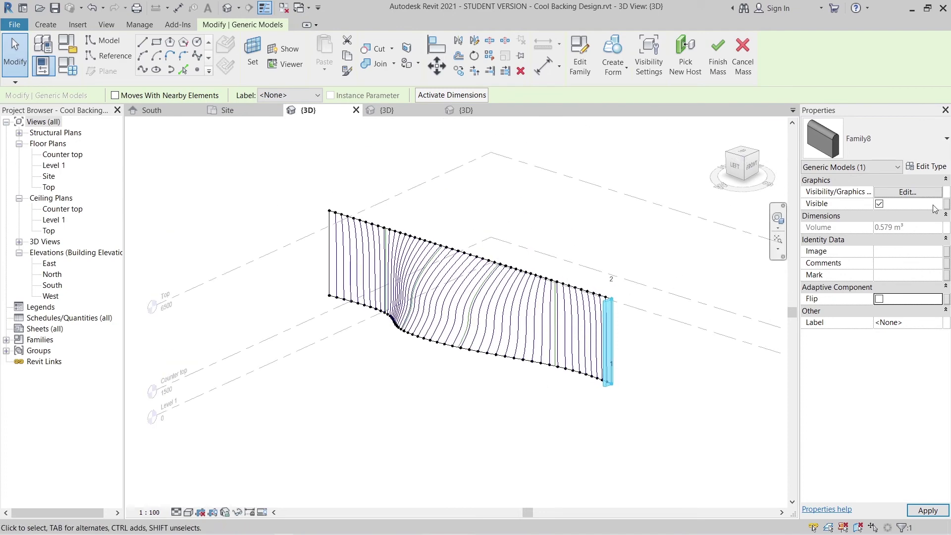
Create a new material named Wall for the fin type's M parameter.
click(935, 167)
drag(461, 90, 412, 71)
click(506, 208)
click(505, 207)
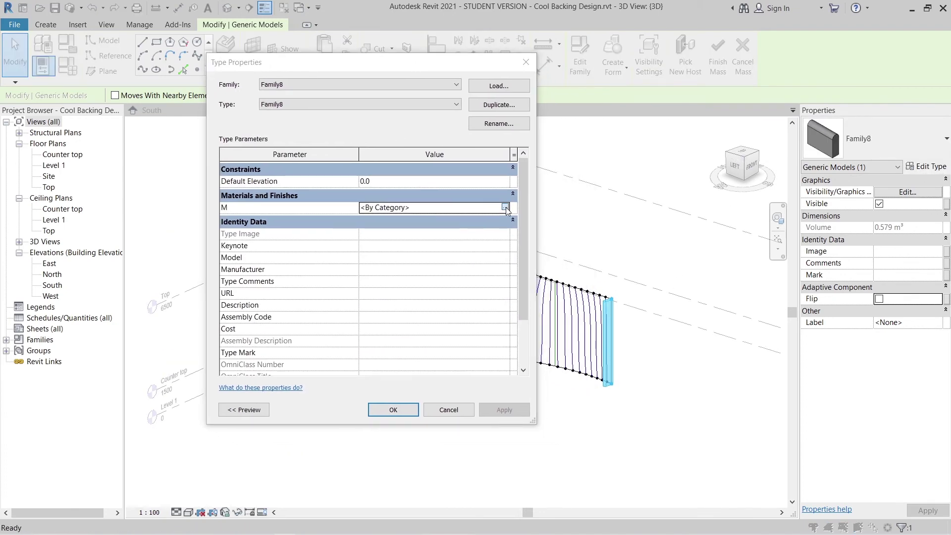
scroll(301, 307, down, 1)
click(266, 423)
click(289, 437)
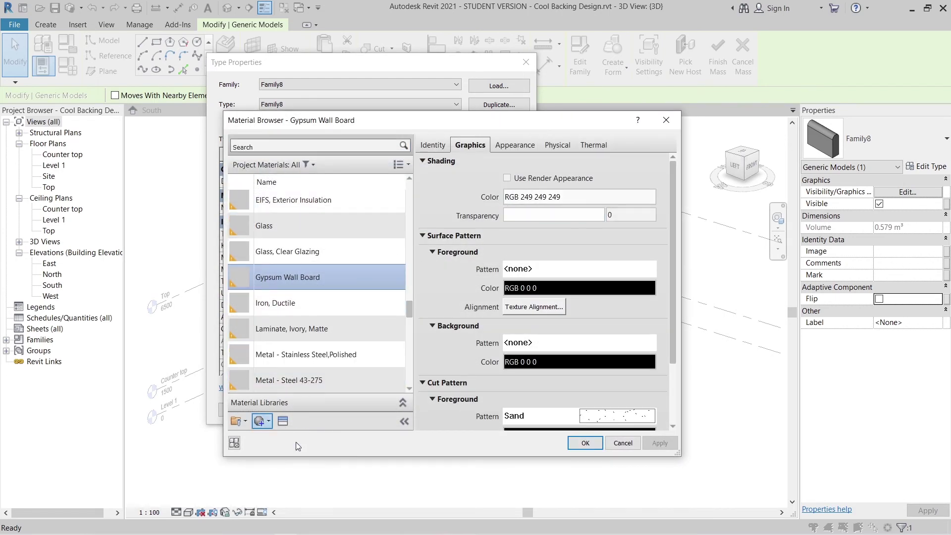
right_click(310, 280)
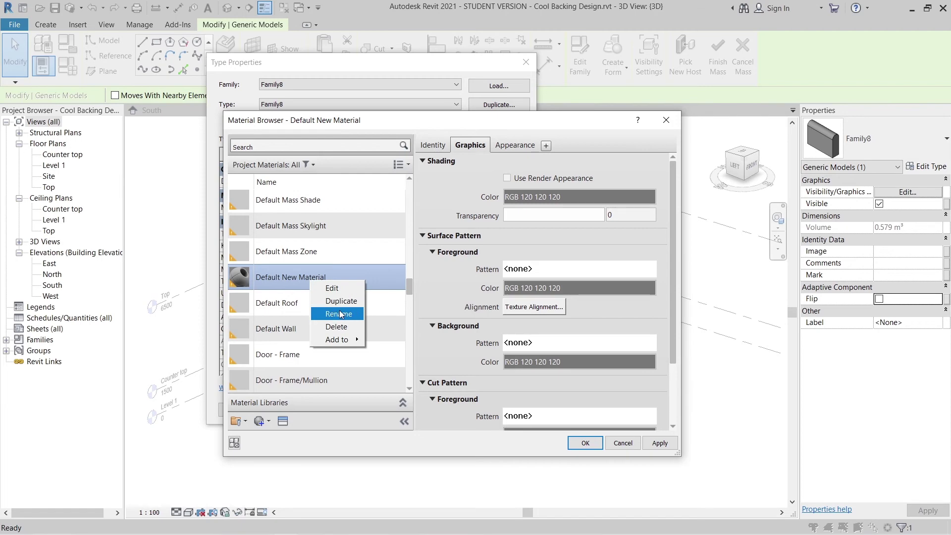
click(344, 314)
text(Wall)
key(Return)
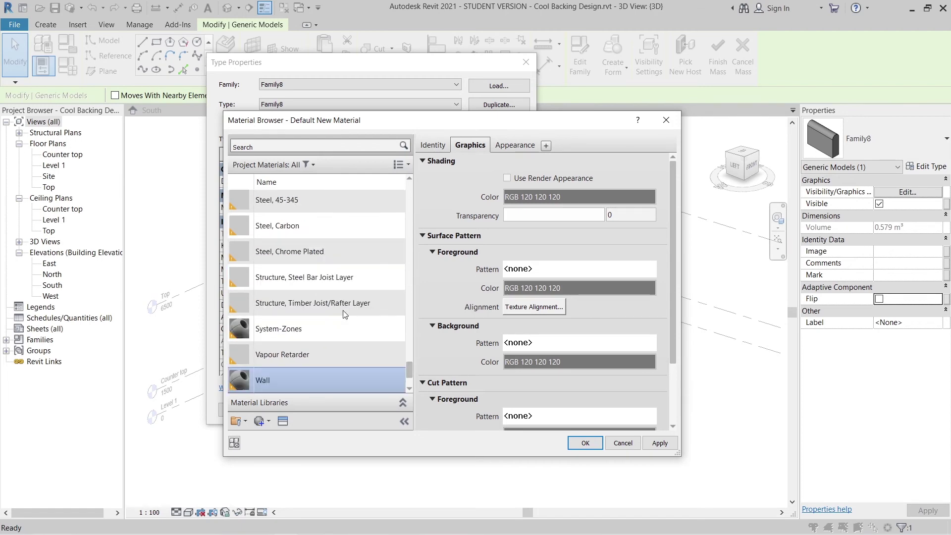
Give Wall the Flooring - Oak - Reclaimed - Rustic appearance and apply it to the fin type.
click(284, 421)
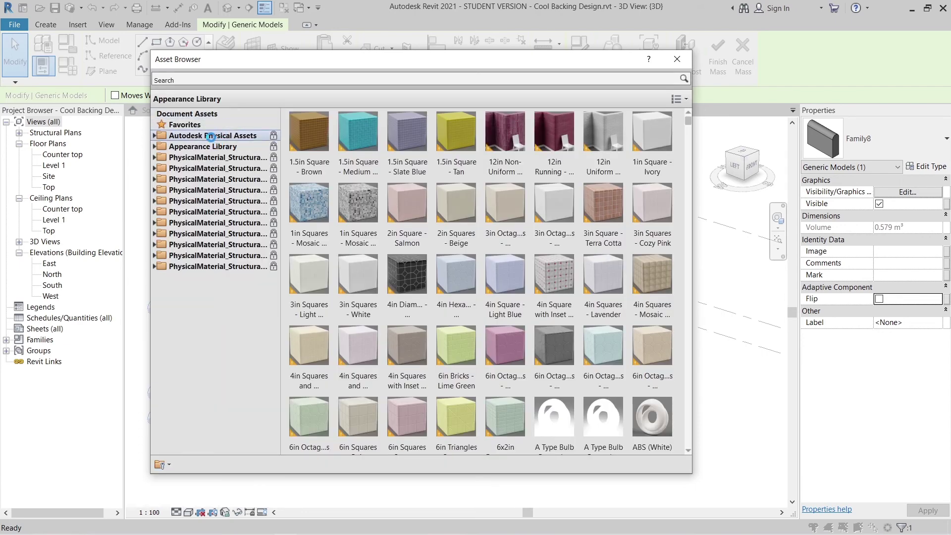
double_click(208, 146)
double_click(215, 223)
drag(686, 133, 692, 202)
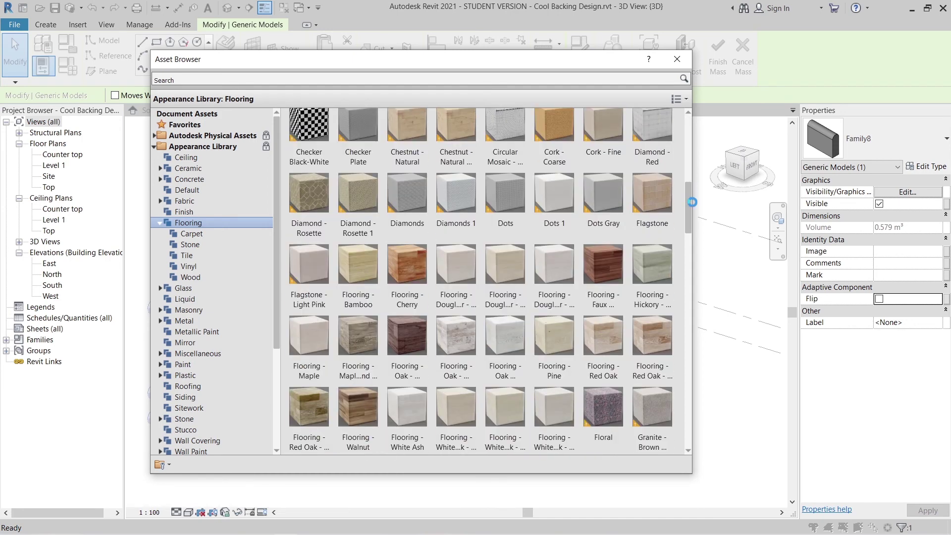
click(456, 356)
click(679, 59)
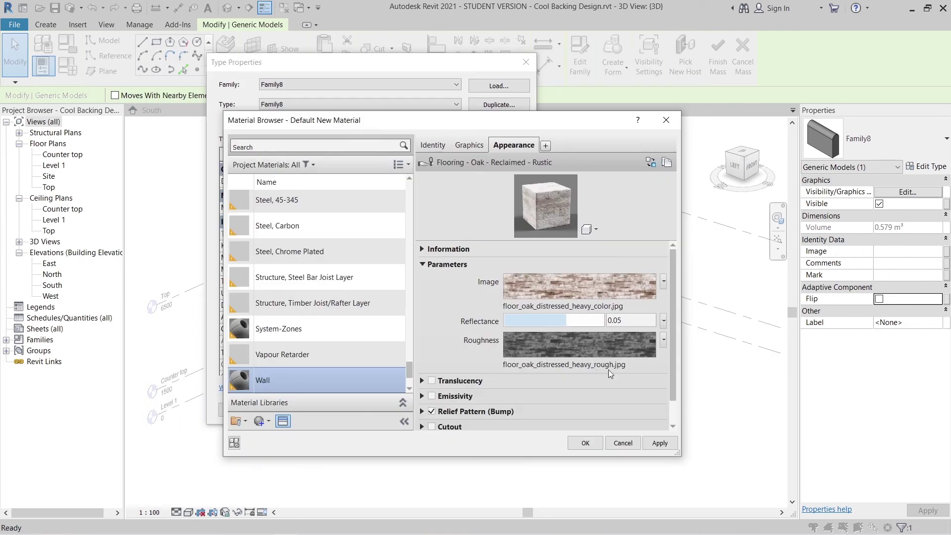
click(660, 443)
click(586, 444)
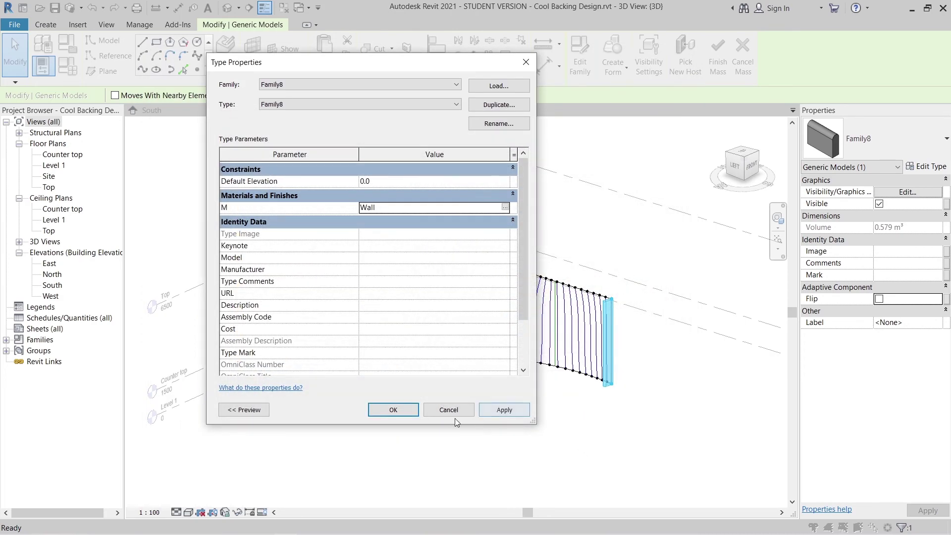
click(402, 413)
Repeat the fin along every division of the wavy path and finish the mass.
shift+middle_drag(412, 371, 526, 325)
middle_drag(601, 388, 669, 427)
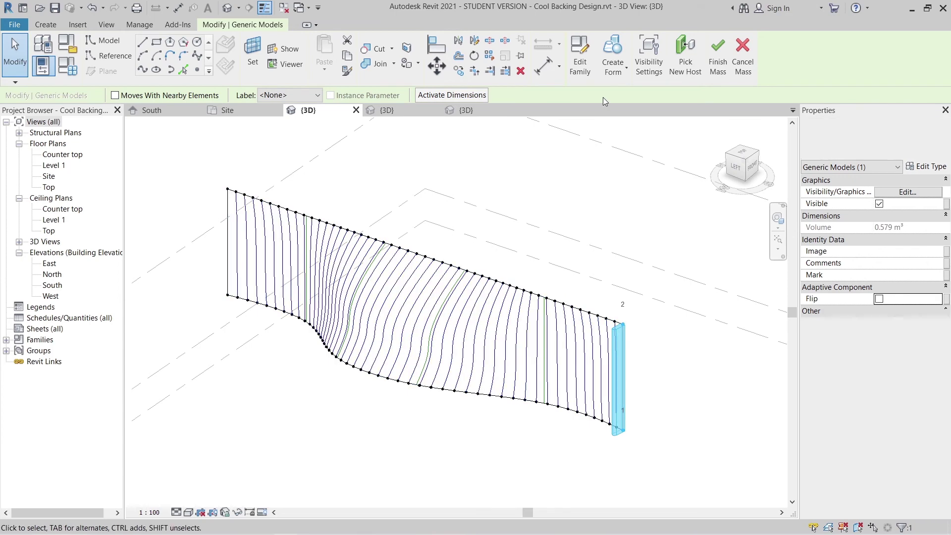
click(489, 56)
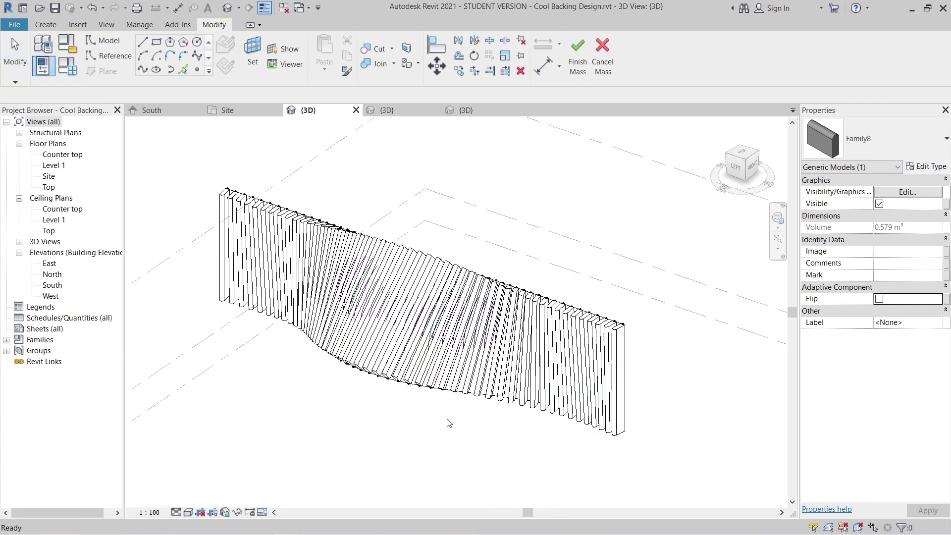
shift+middle_drag(469, 425, 604, 162)
click(578, 56)
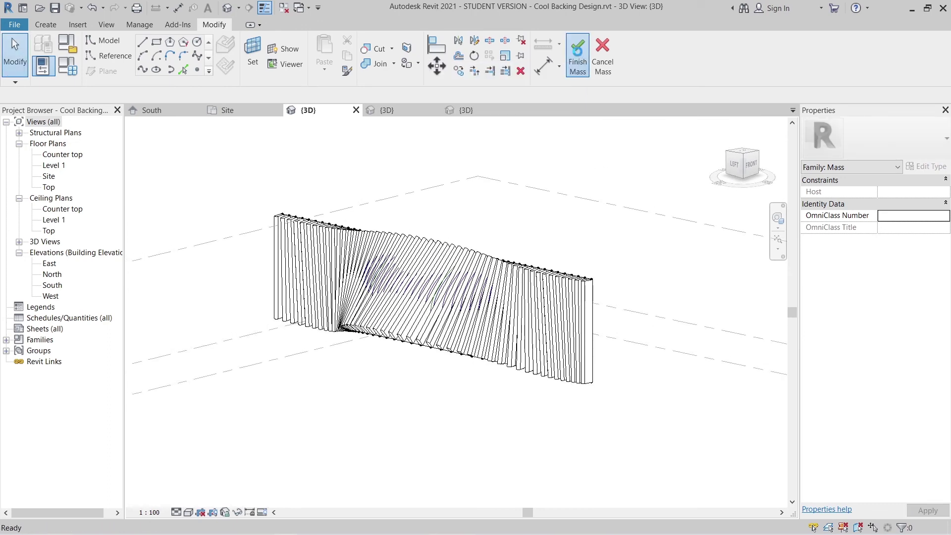
shift+middle_drag(346, 399, 422, 395)
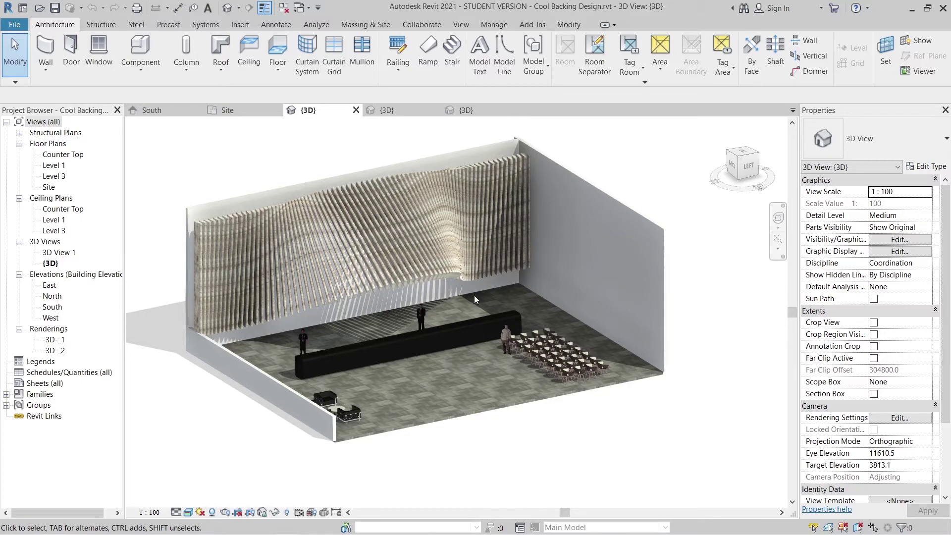
Orbit and zoom around the furnished event room to view the oak fin wall along the back.
middle_drag(623, 182, 631, 196)
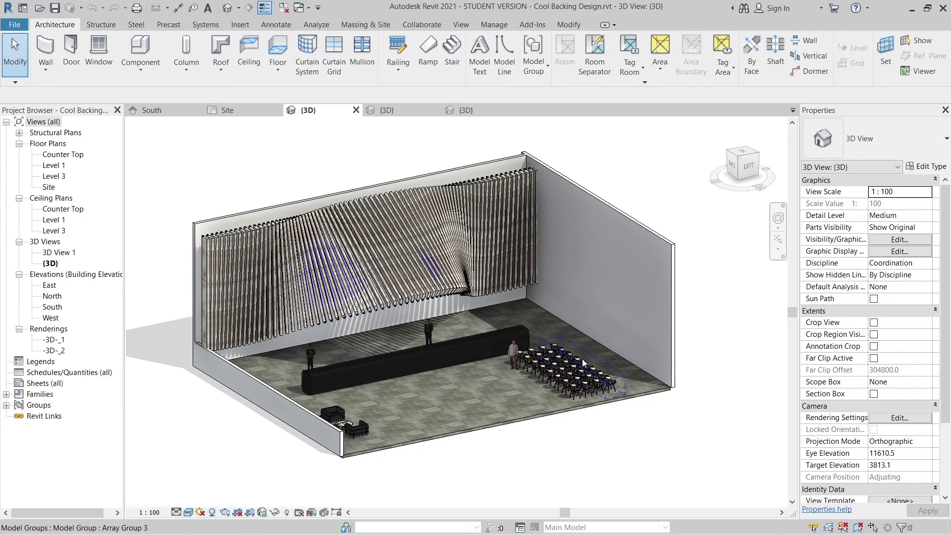
shift+middle_drag(583, 367, 635, 354)
scroll(518, 332, up, 5)
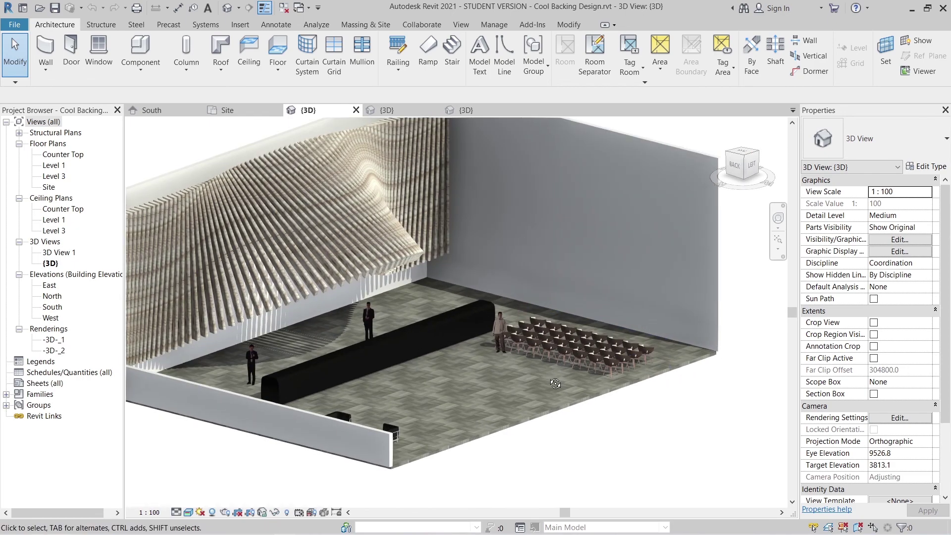
scroll(518, 332, down, 4)
mouse_move(517, 331)
shift+middle_down()
mouse_move(540, 389)
mouse_move(505, 412)
mouse_move(484, 317)
shift+middle_up()
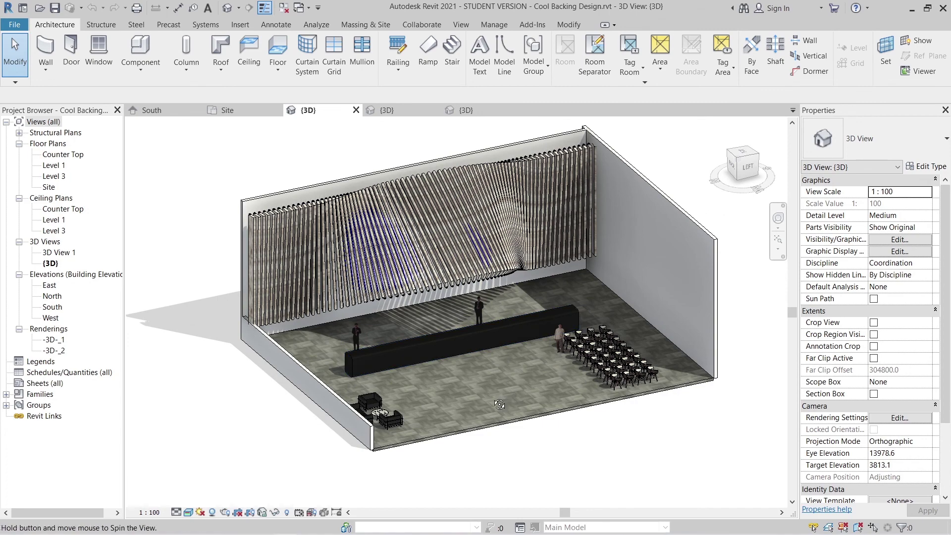
shift+middle_drag(456, 407, 631, 422)
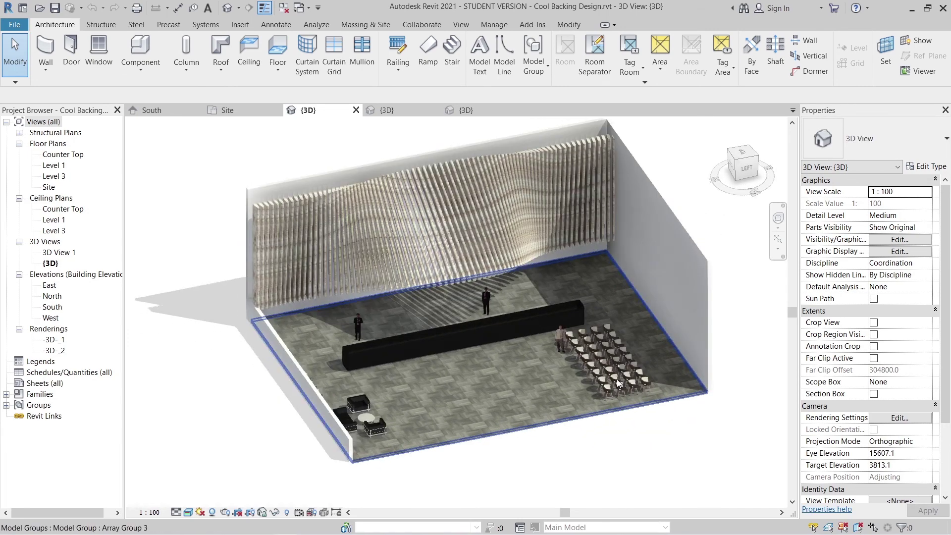
scroll(632, 422, up, 2)
middle_drag(515, 467, 503, 452)
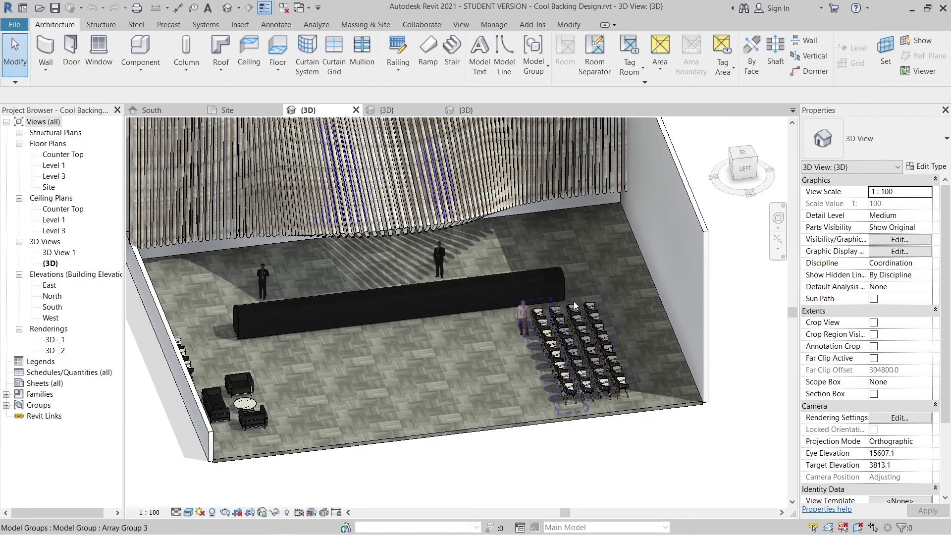
scroll(559, 375, down, 4)
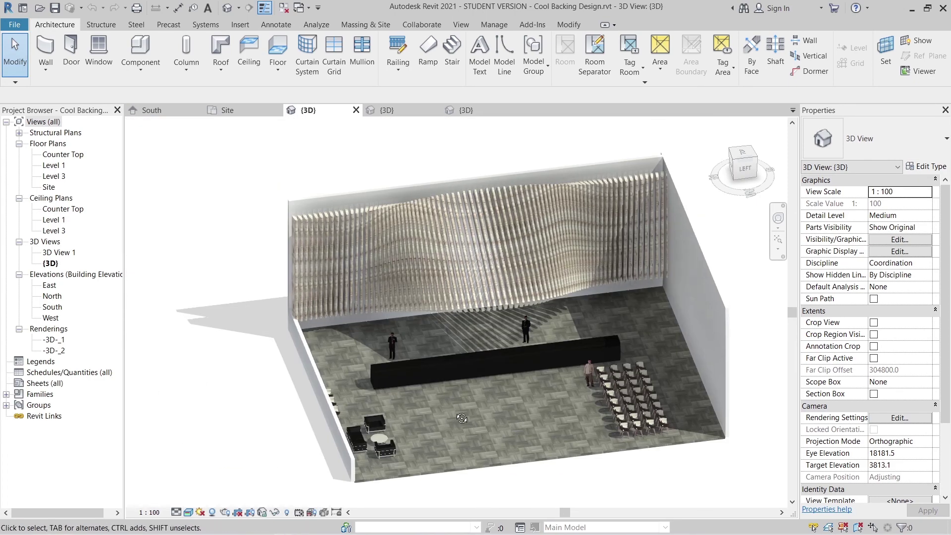
mouse_move(559, 375)
shift+middle_down()
mouse_move(490, 368)
mouse_move(510, 382)
shift+middle_up()
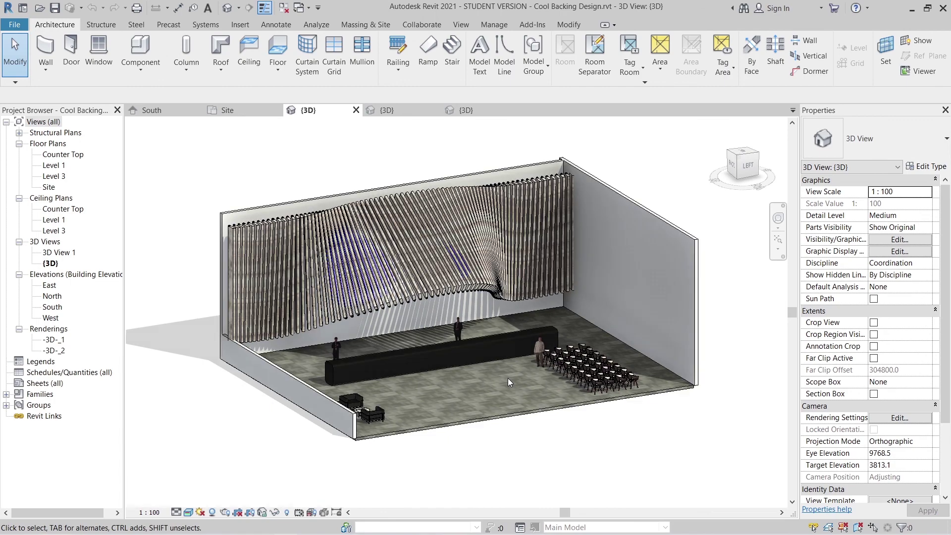
shift+middle_drag(507, 379, 509, 403)
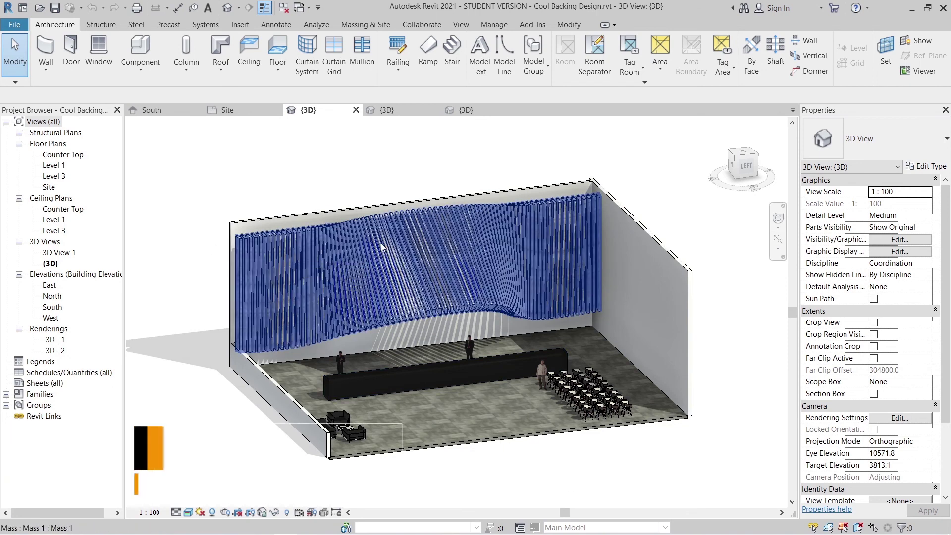
key(r)
key(r)
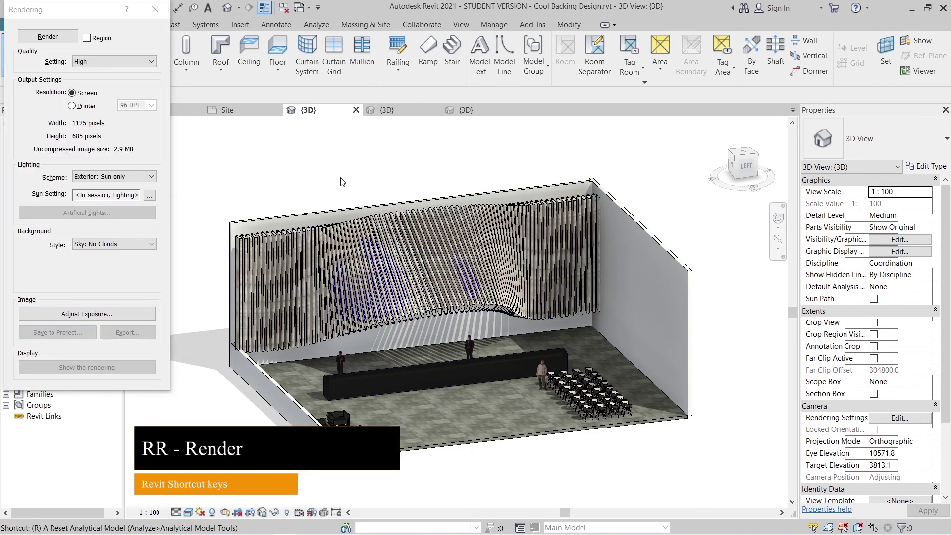
drag(76, 22, 131, 31)
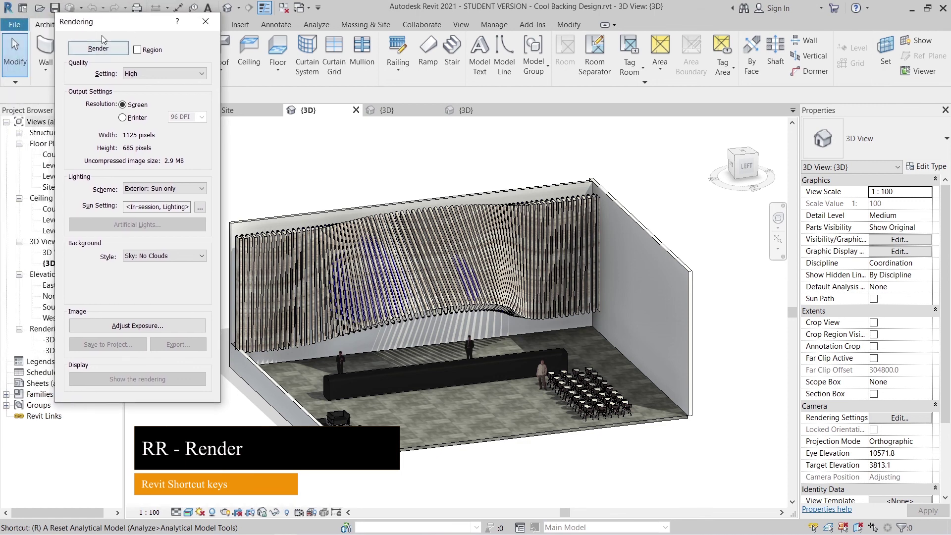
click(152, 74)
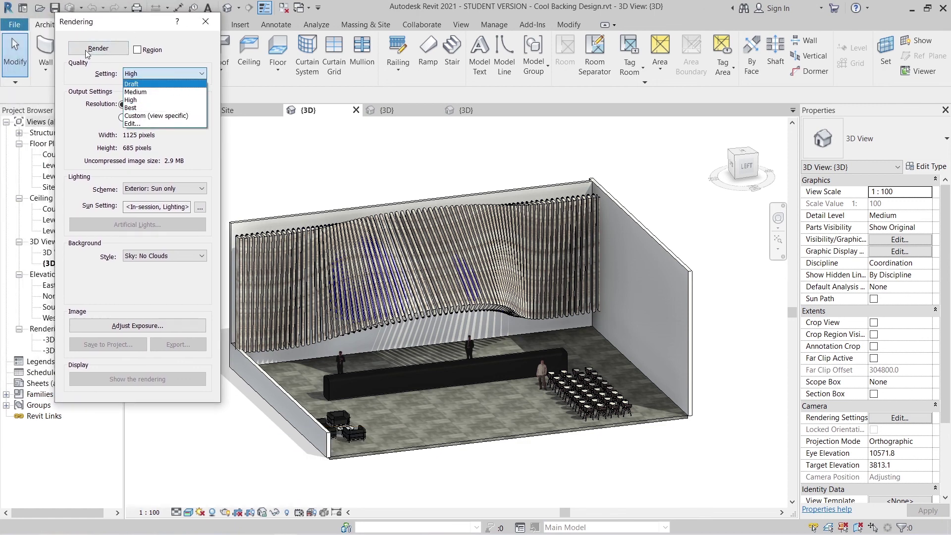
click(178, 49)
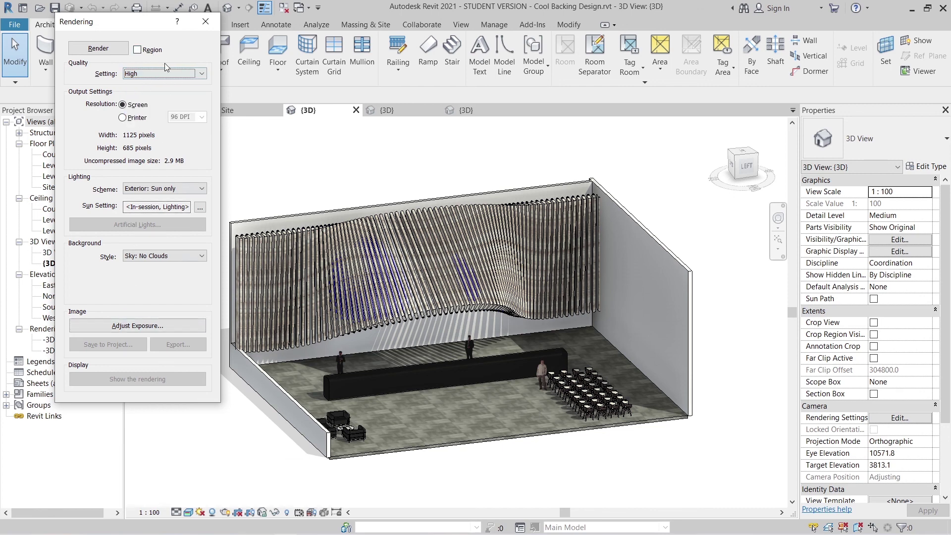
click(206, 22)
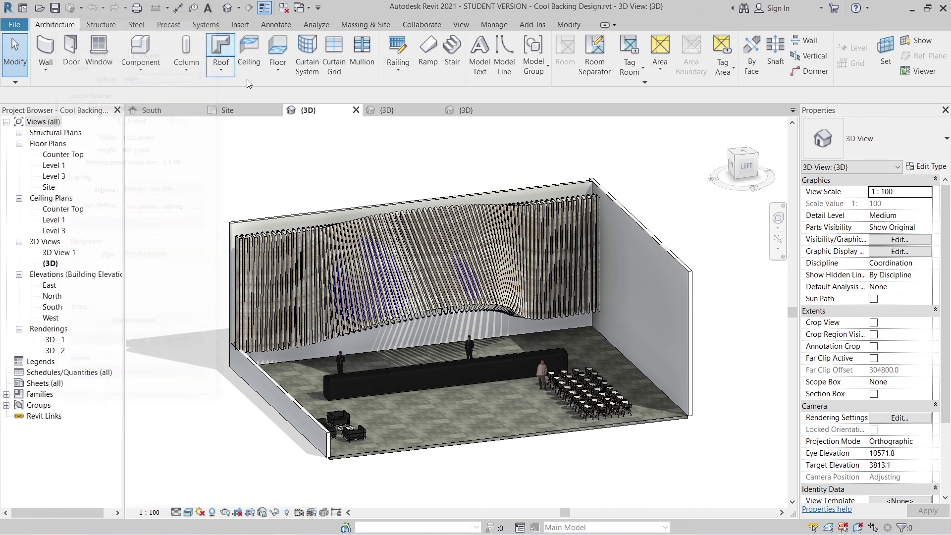
Open the saved -3D-_2 rendering from the Project Browser's Renderings.
double_click(53, 350)
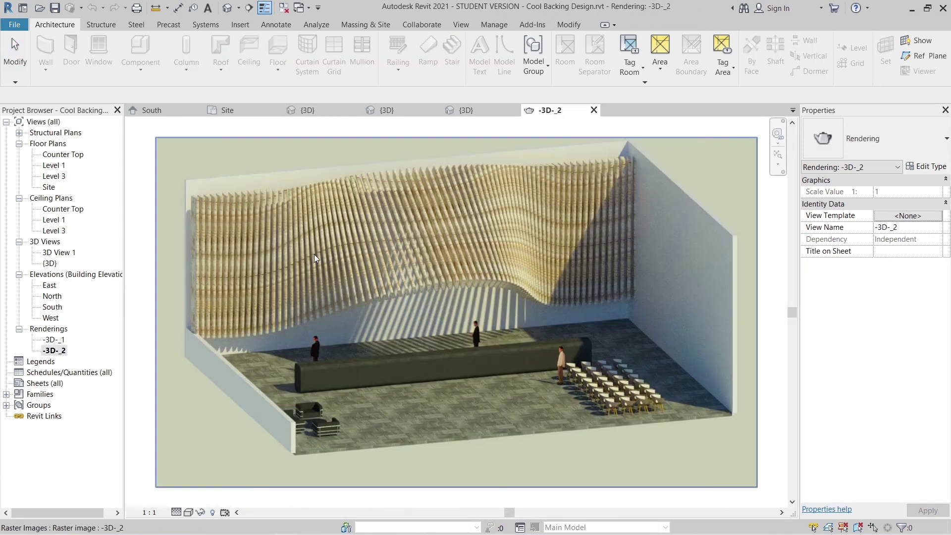
scroll(327, 255, up, 2)
scroll(376, 277, down, 2)
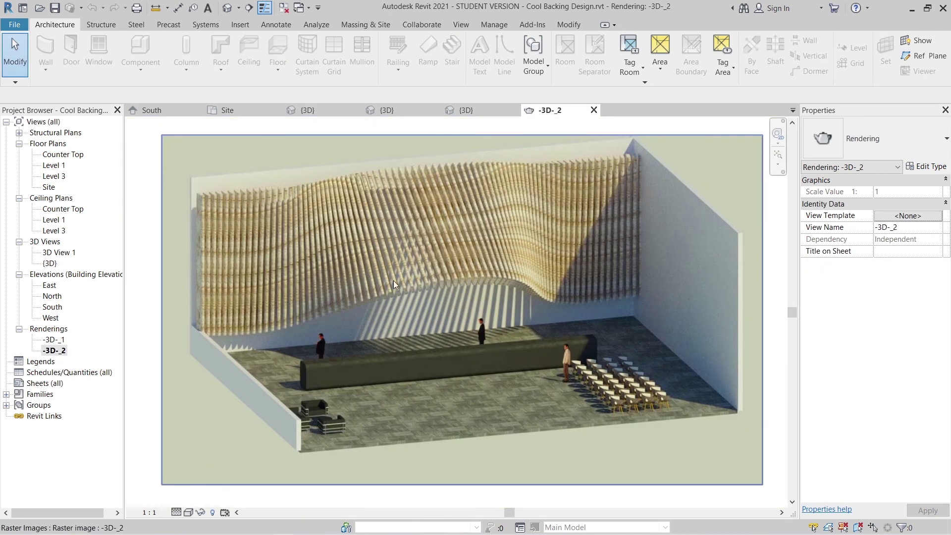